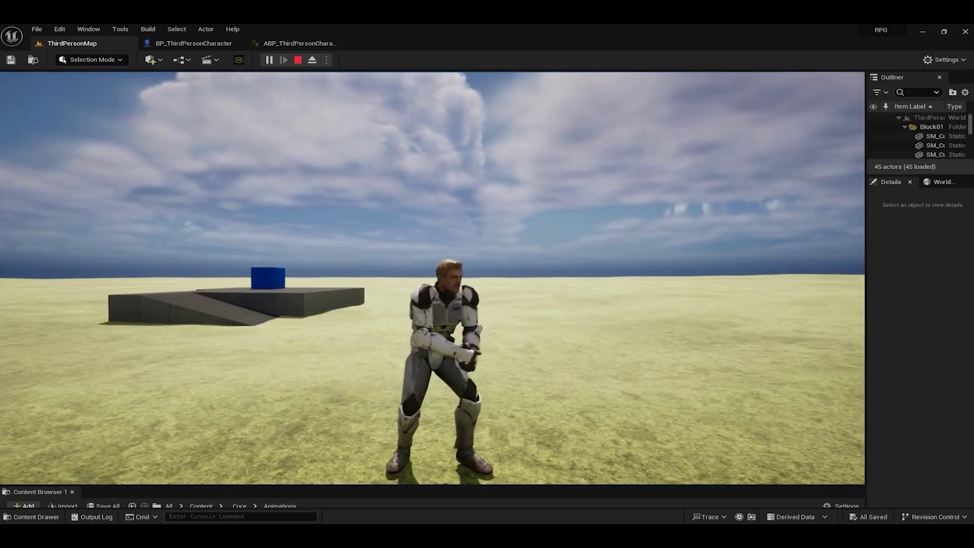
Step: Play-test the third-person characters by running forward and jumping across the level
{"action": "key", "text": "w"}
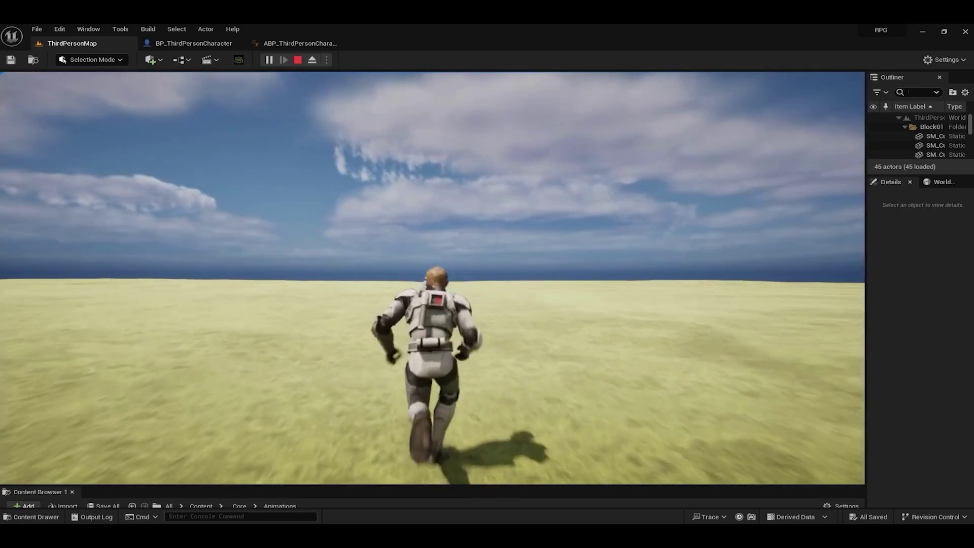
{"action": "key", "text": "space"}
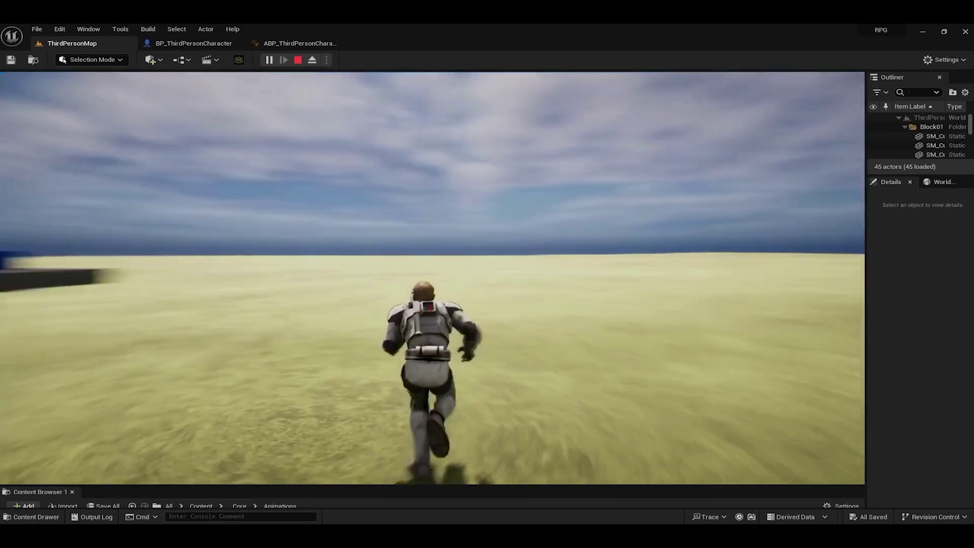
{"action": "key", "text": "space"}
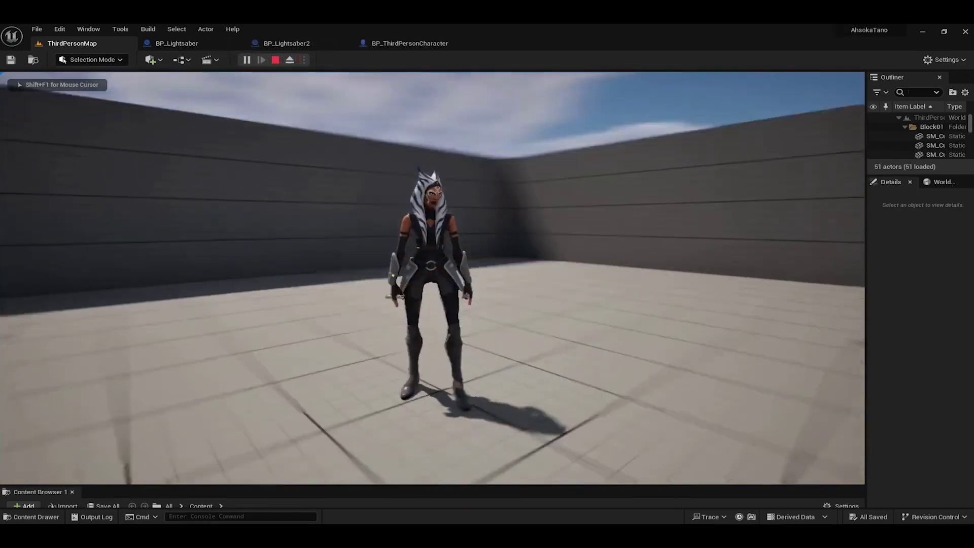
{"action": "key", "text": "e"}
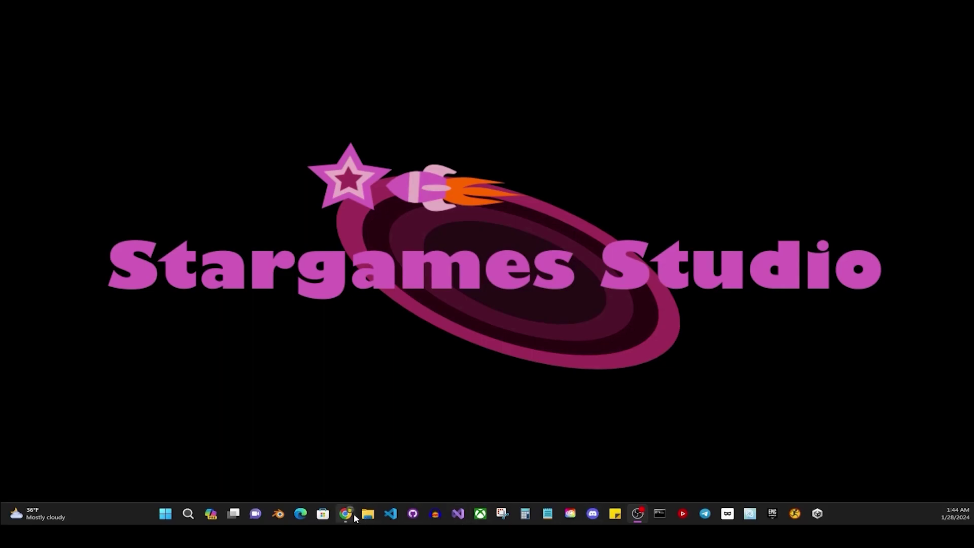
Step: Bring up the AccuRIG web page in Chrome and open the Characters folder of YoutubePackage_1
{"action": "mouse_move", "coordinate": [346, 513]}
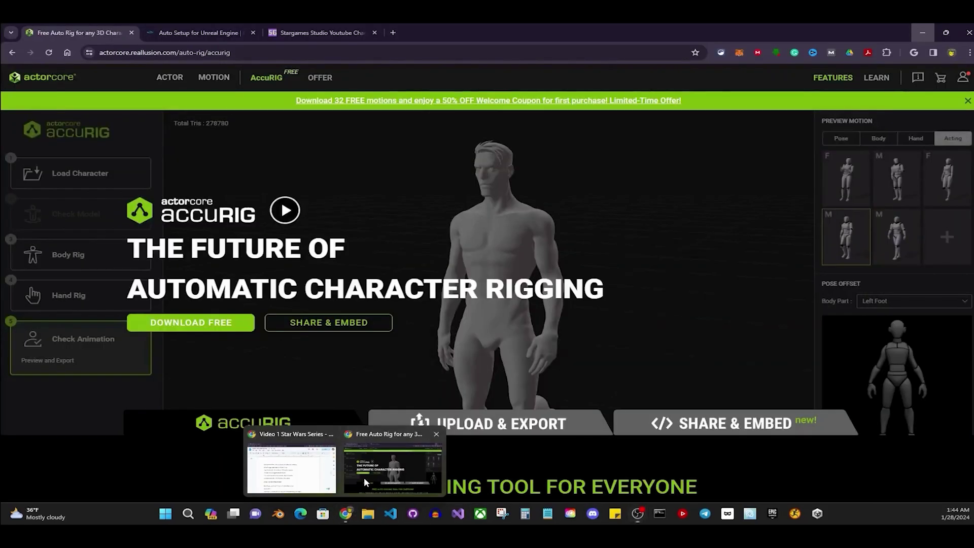
{"action": "left_click", "coordinate": [365, 482]}
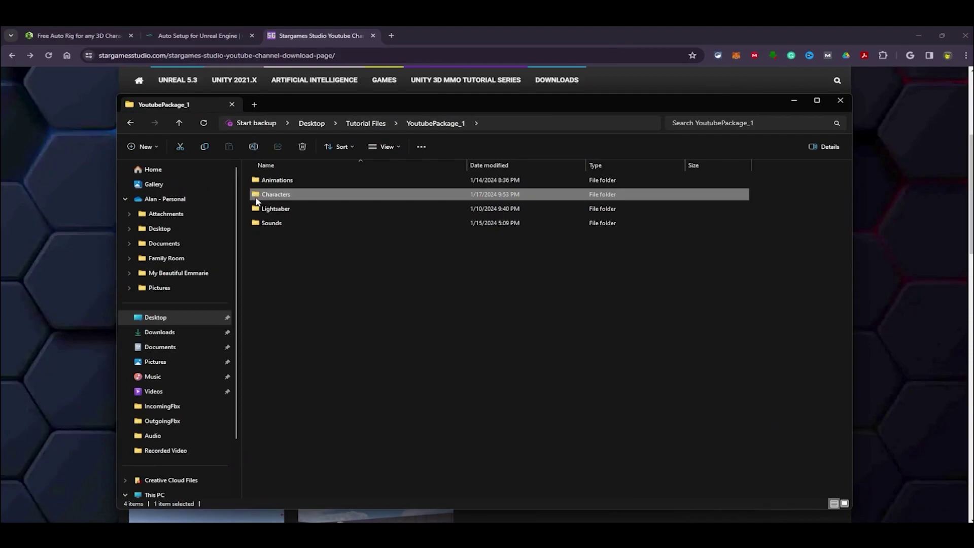
{"action": "double_click", "coordinate": [256, 198]}
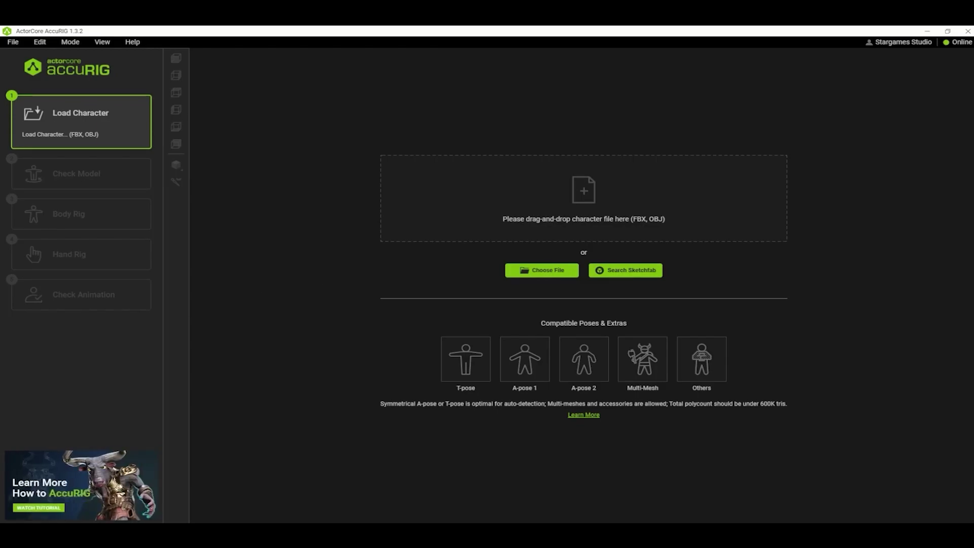
Step: Load X2.fbx into AccuRIG from Desktop > Tutorial Files > YoutubePackage_1 > Characters
{"action": "left_click", "coordinate": [540, 271]}
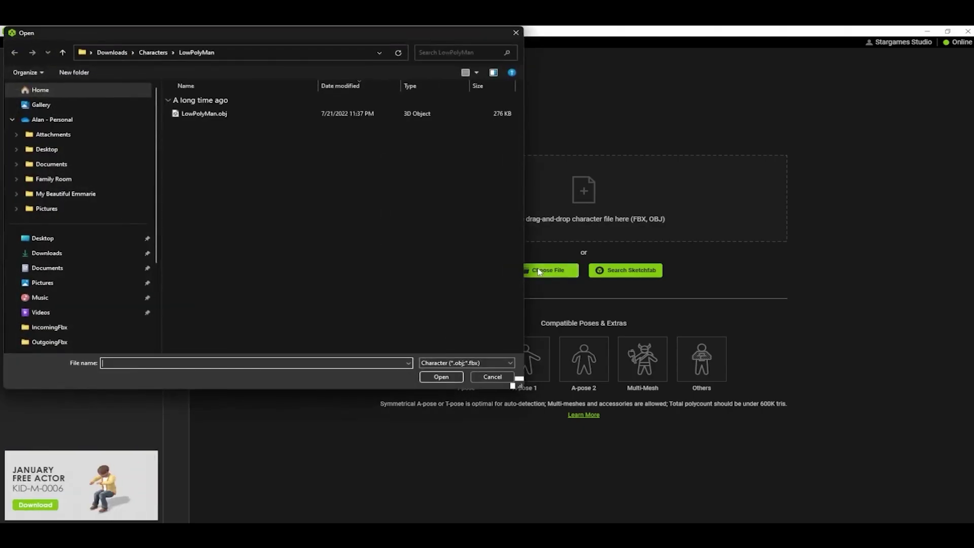
{"action": "left_click", "coordinate": [43, 239]}
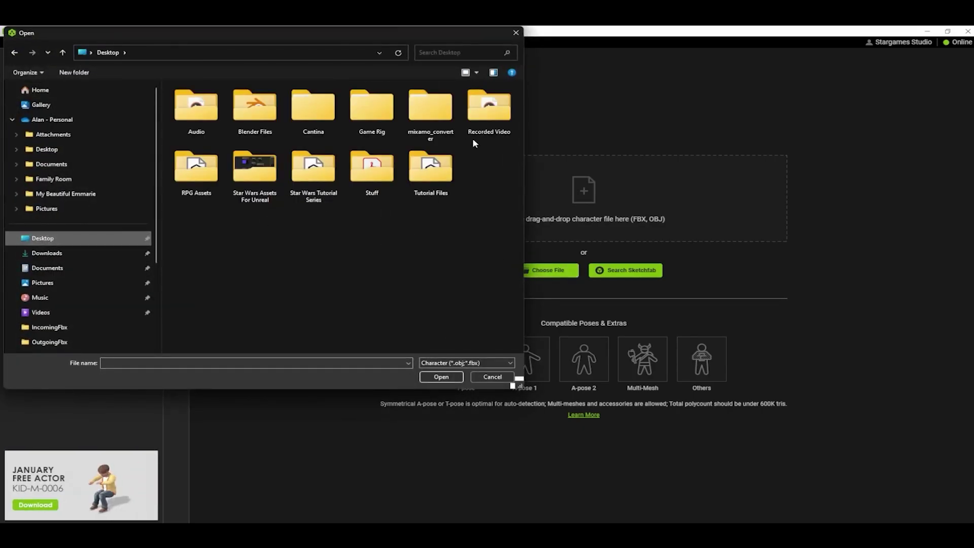
{"action": "double_click", "coordinate": [444, 175]}
{"action": "double_click", "coordinate": [201, 115]}
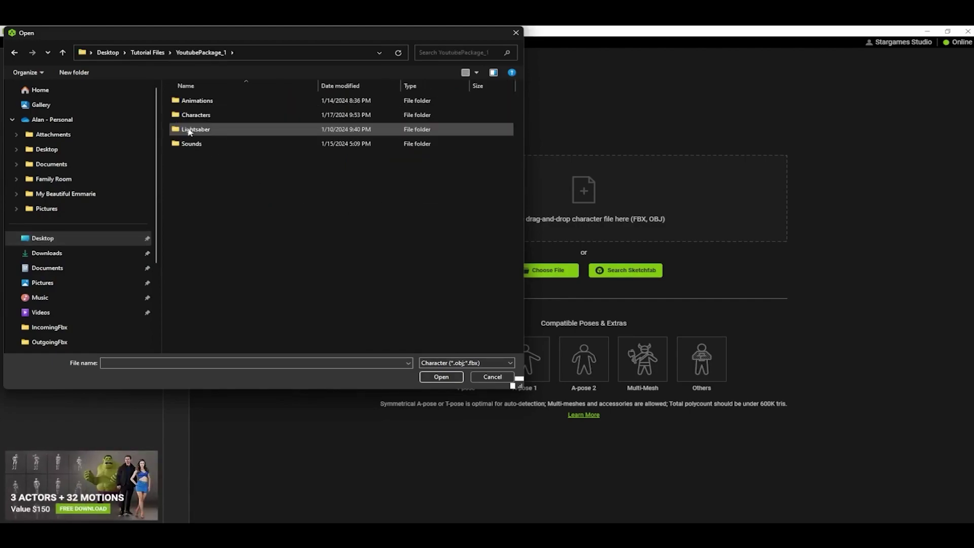
{"action": "double_click", "coordinate": [196, 115]}
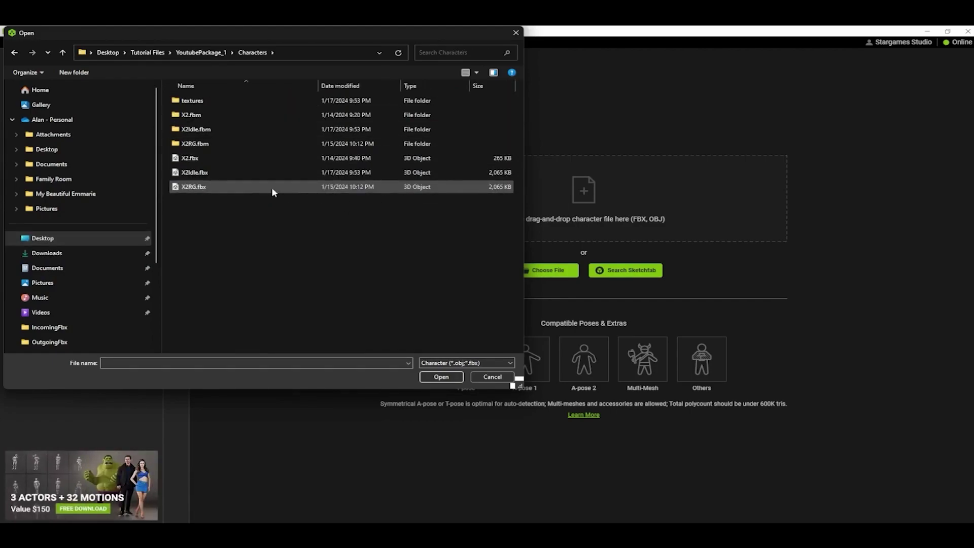
{"action": "double_click", "coordinate": [192, 157]}
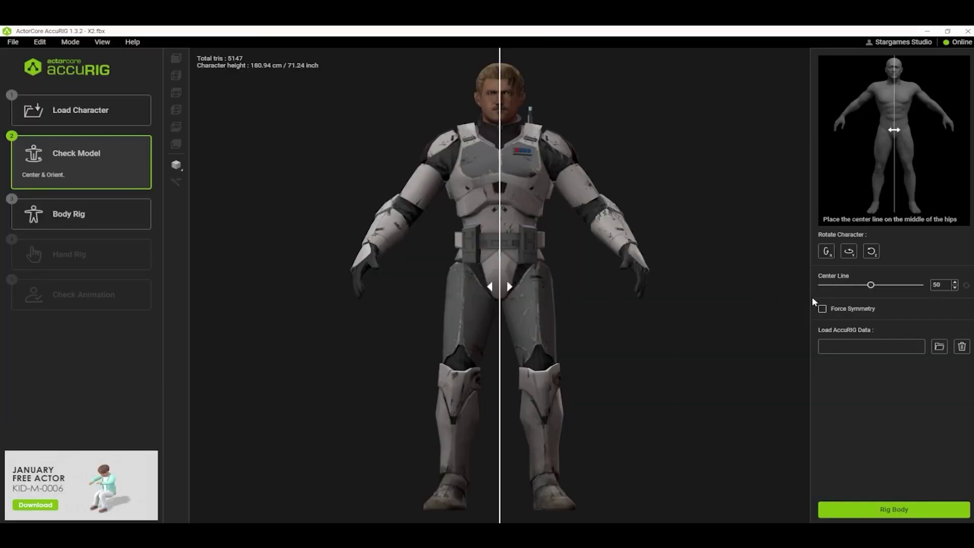
Step: Enable Force Symmetry for the character and generate the body rig
{"action": "left_click", "coordinate": [821, 309]}
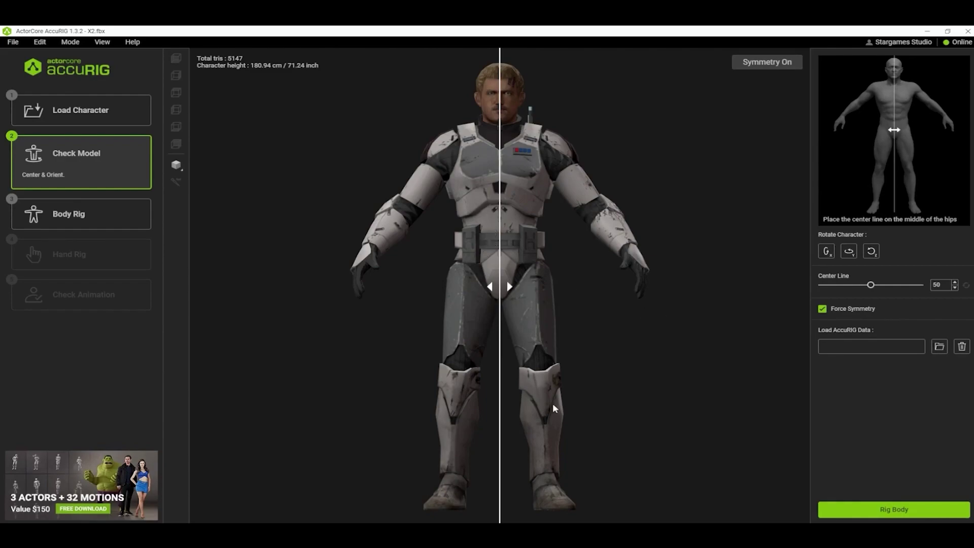
{"action": "left_click", "coordinate": [867, 511]}
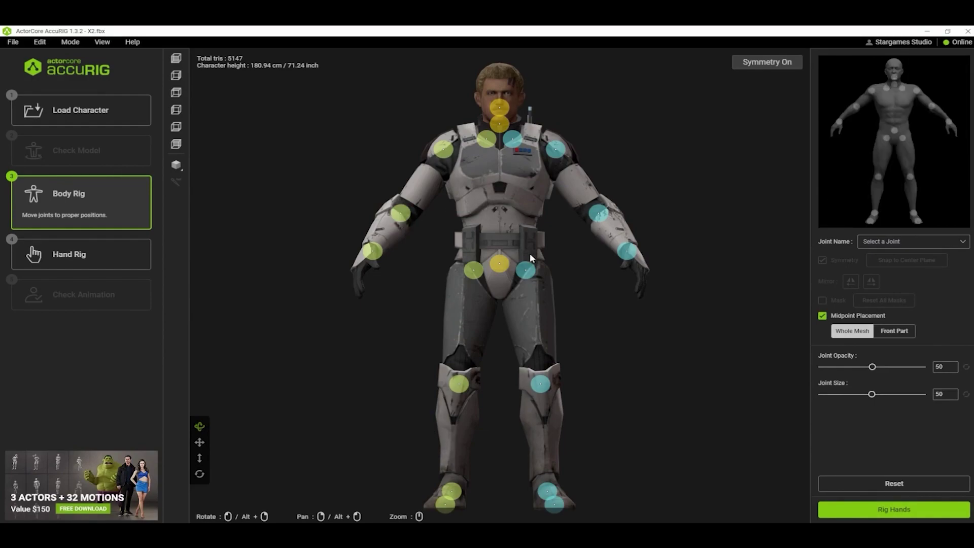
Step: Raise the left calf joint onto the knee and generate the hand rig with 5 fingers
{"action": "mouse_move", "coordinate": [539, 385]}
{"action": "left_click_drag", "start_coordinate": [539, 385], "coordinate": [544, 371]}
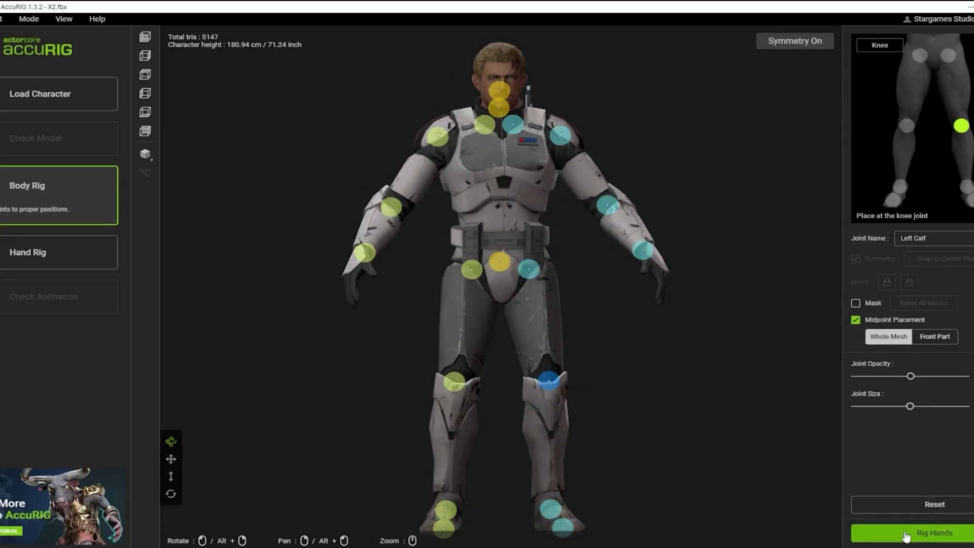
{"action": "left_click", "coordinate": [905, 534]}
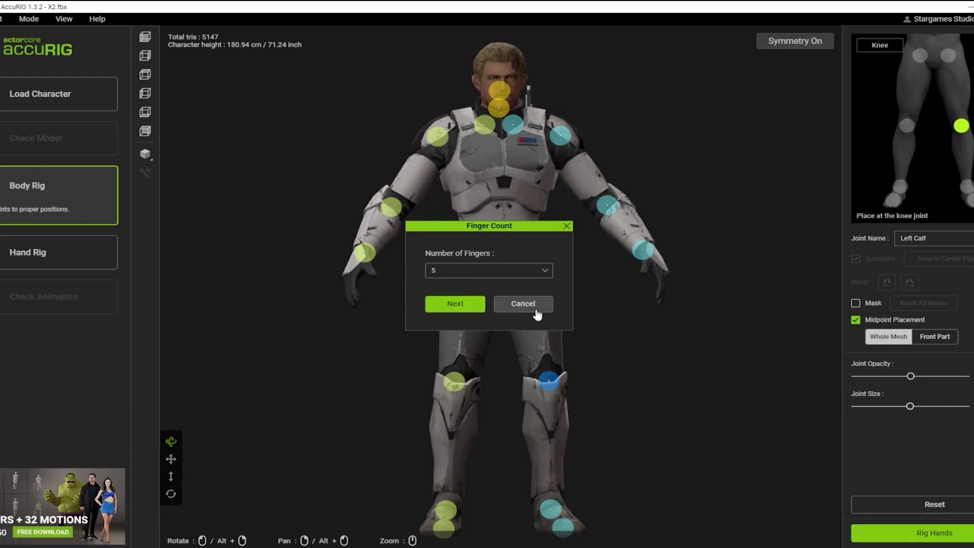
{"action": "left_click", "coordinate": [455, 303]}
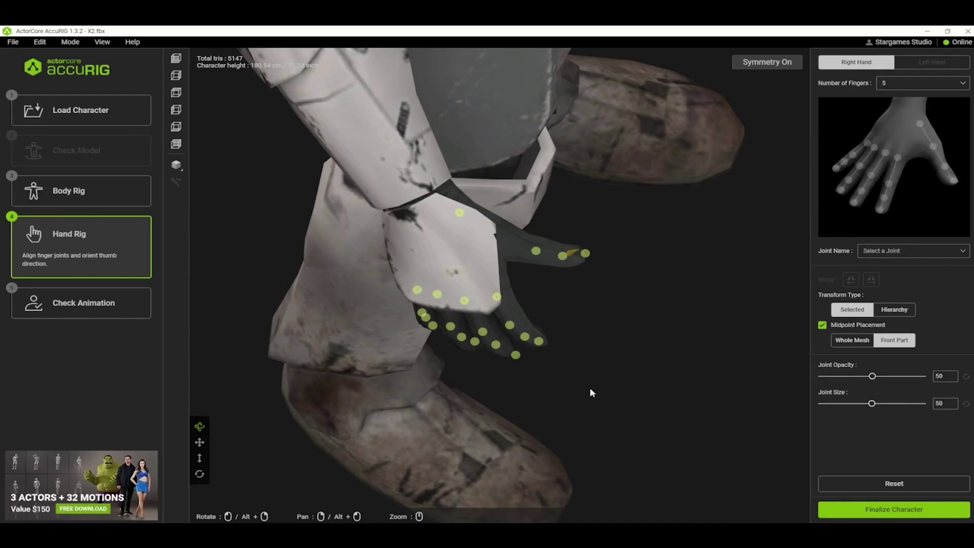
Step: Align the right hand's finger joints with the mesh, including the pinky tip, thumb joints and thumb tip
{"action": "left_click_drag", "start_coordinate": [587, 394], "coordinate": [563, 350]}
{"action": "left_click_drag", "start_coordinate": [512, 380], "coordinate": [496, 375]}
{"action": "mouse_move", "coordinate": [432, 361]}
{"action": "left_mouse_down"}
{"action": "mouse_move", "coordinate": [435, 369]}
{"action": "mouse_move", "coordinate": [434, 354]}
{"action": "left_mouse_up"}
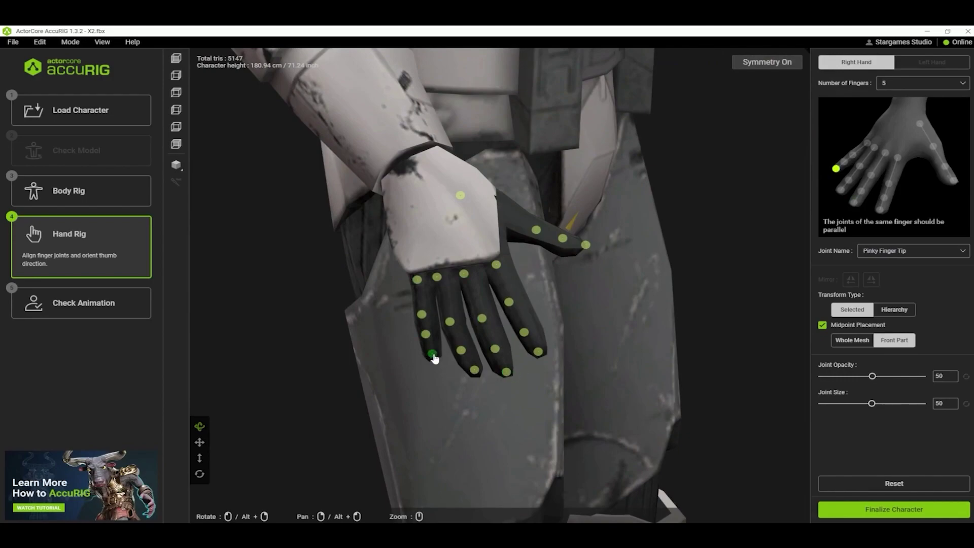
{"action": "left_click", "coordinate": [539, 233]}
{"action": "left_click_drag", "start_coordinate": [592, 275], "coordinate": [526, 293]}
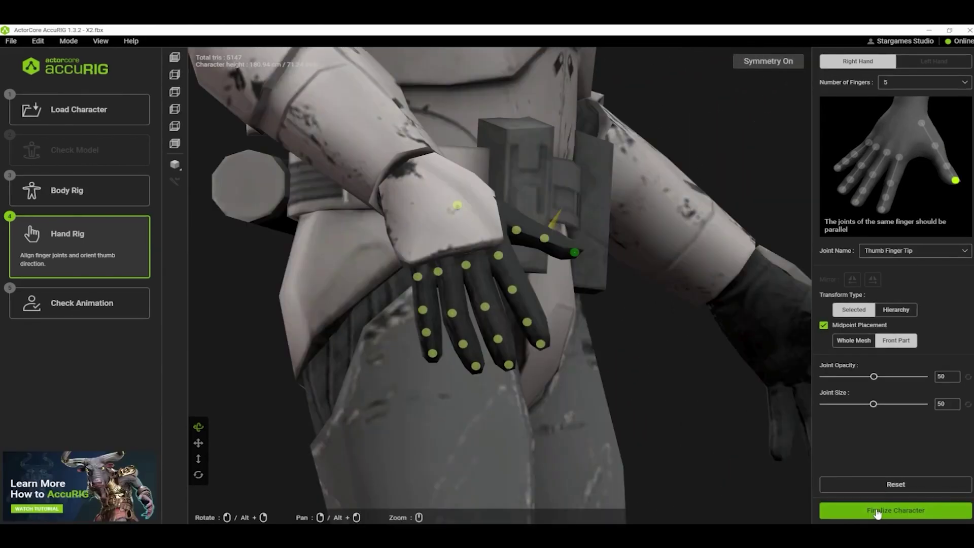
Step: Finalize the character and preview it in the A-pose
{"action": "left_click", "coordinate": [877, 512]}
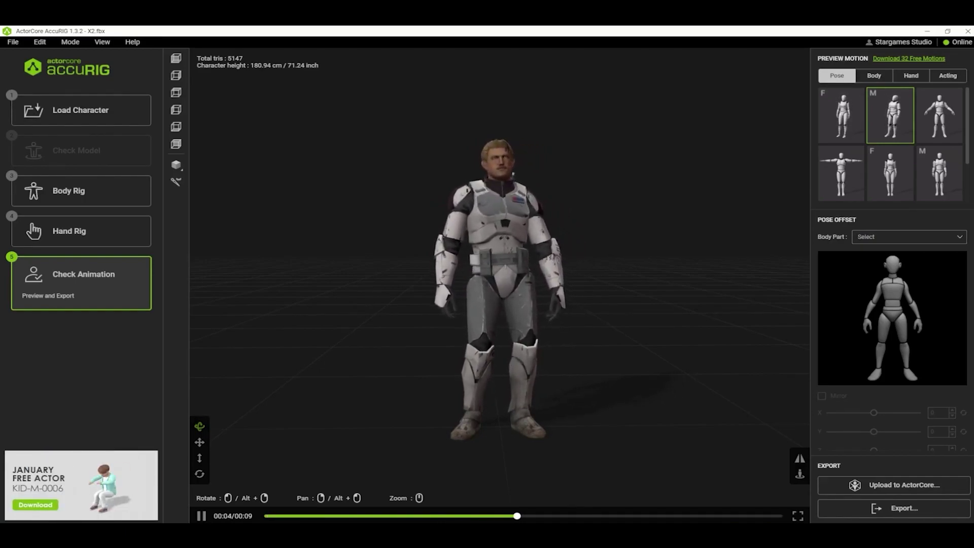
{"action": "left_click", "coordinate": [936, 124]}
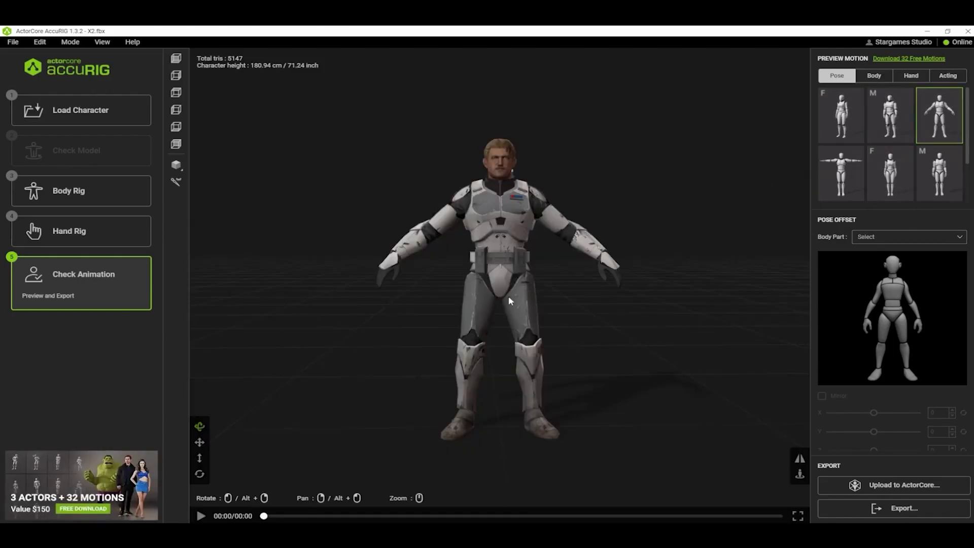
{"action": "mouse_move", "coordinate": [510, 300]}
{"action": "left_mouse_down"}
{"action": "mouse_move", "coordinate": [568, 297]}
{"action": "mouse_move", "coordinate": [514, 299]}
{"action": "left_mouse_up"}
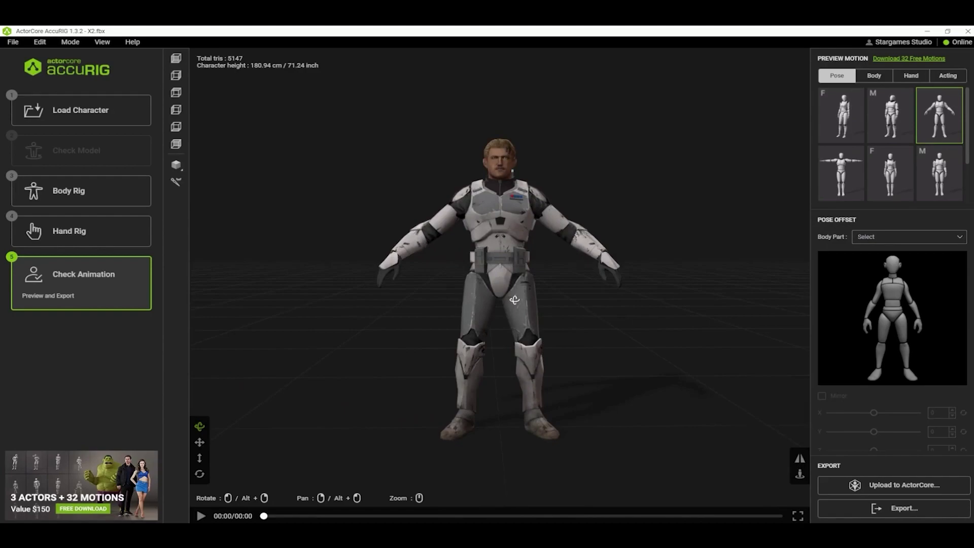
Step: Export the rigged character as FBX for Unreal with Original max texture size and Embed Texture off
{"action": "left_click", "coordinate": [901, 512]}
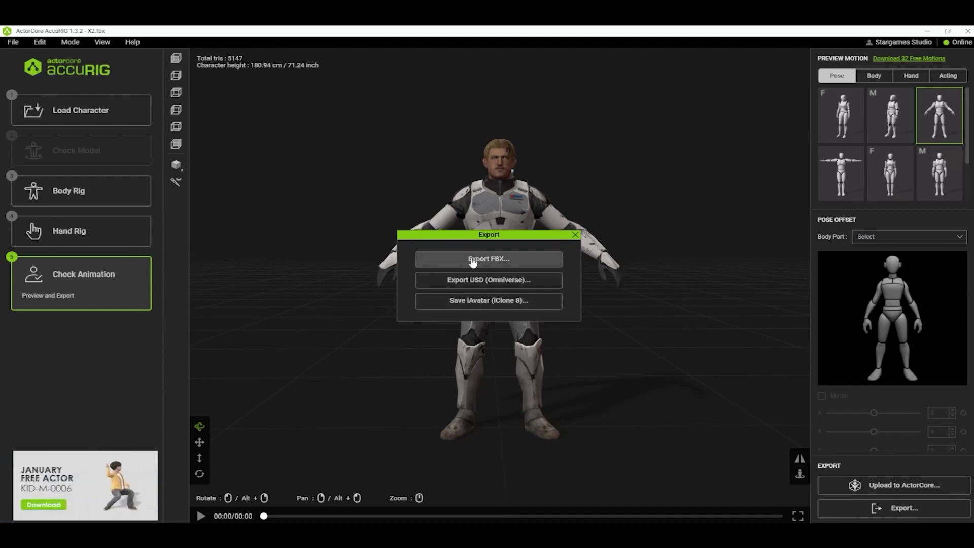
{"action": "left_click", "coordinate": [489, 260]}
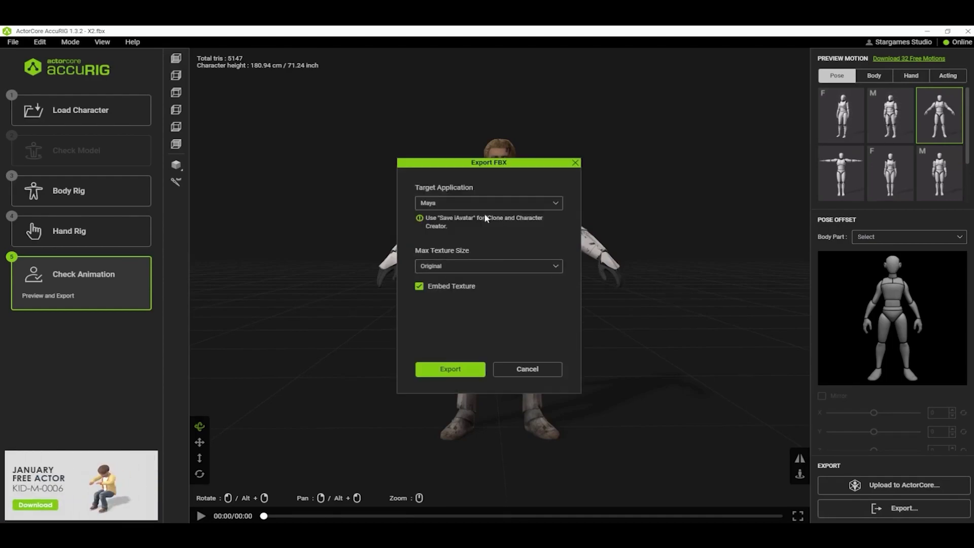
{"action": "left_click", "coordinate": [458, 205]}
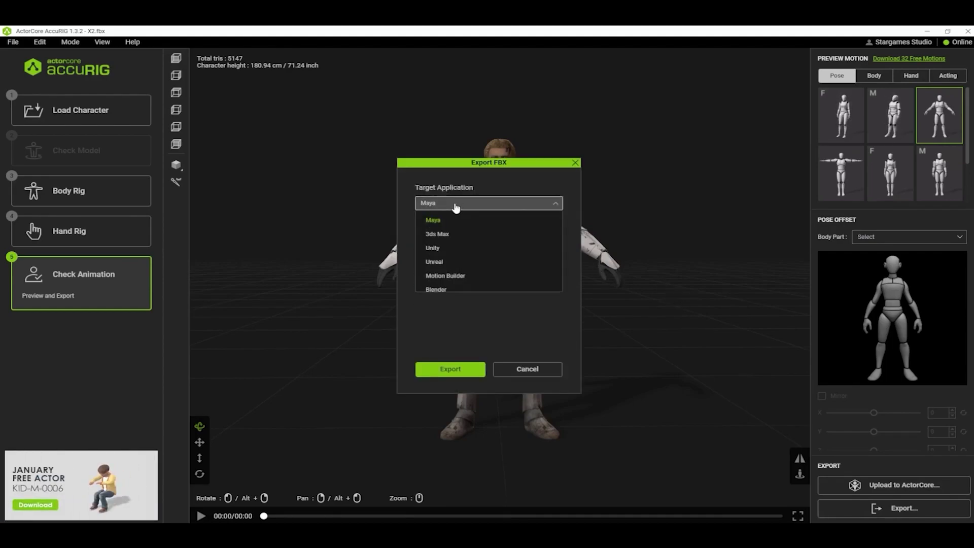
{"action": "left_click", "coordinate": [434, 262]}
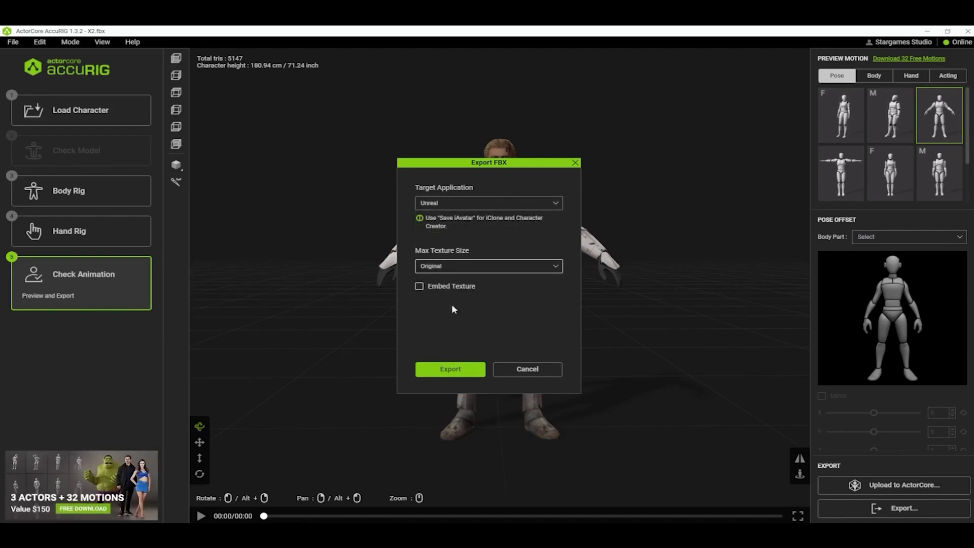
{"action": "left_click", "coordinate": [454, 370]}
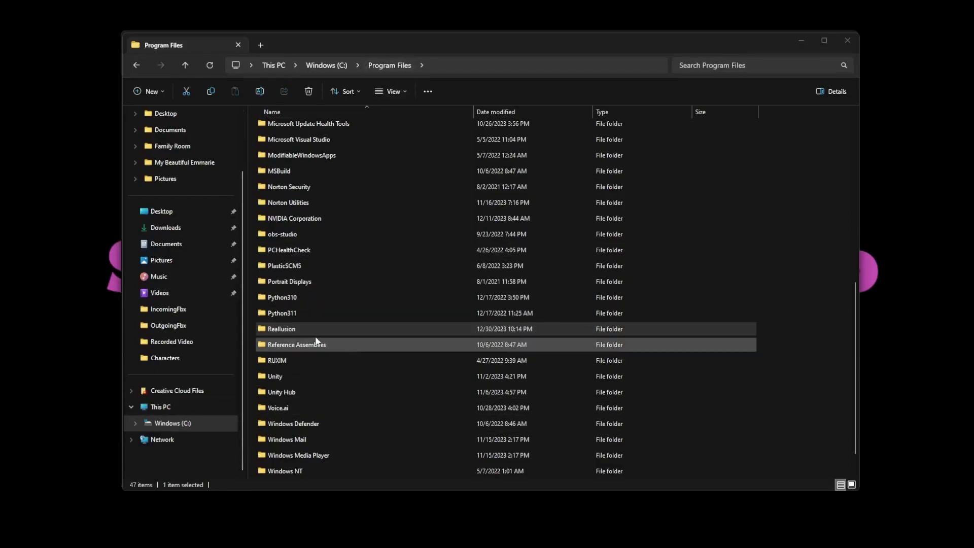
Step: Copy the RLPlugin folder from Reallusion > Shared Plugins > Auto Setup > Unreal > Auto Setup 1.32 For Unreal 5.3 > Plugins in Program Files
{"action": "double_click", "coordinate": [261, 330]}
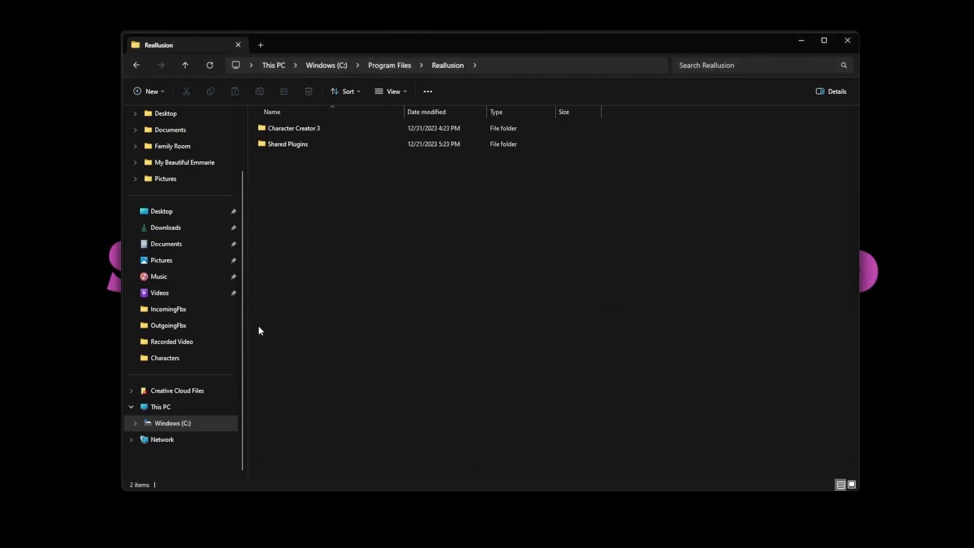
{"action": "double_click", "coordinate": [267, 145]}
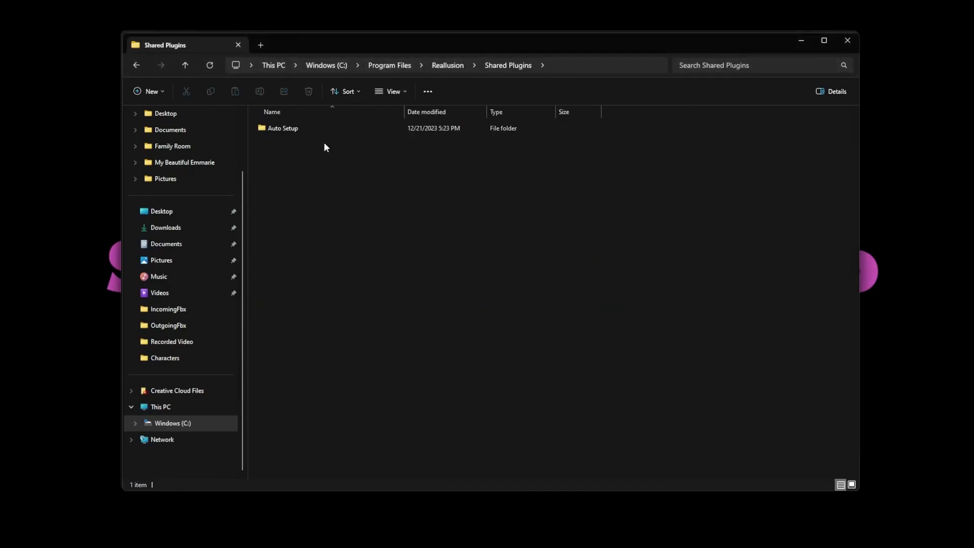
{"action": "double_click", "coordinate": [260, 129]}
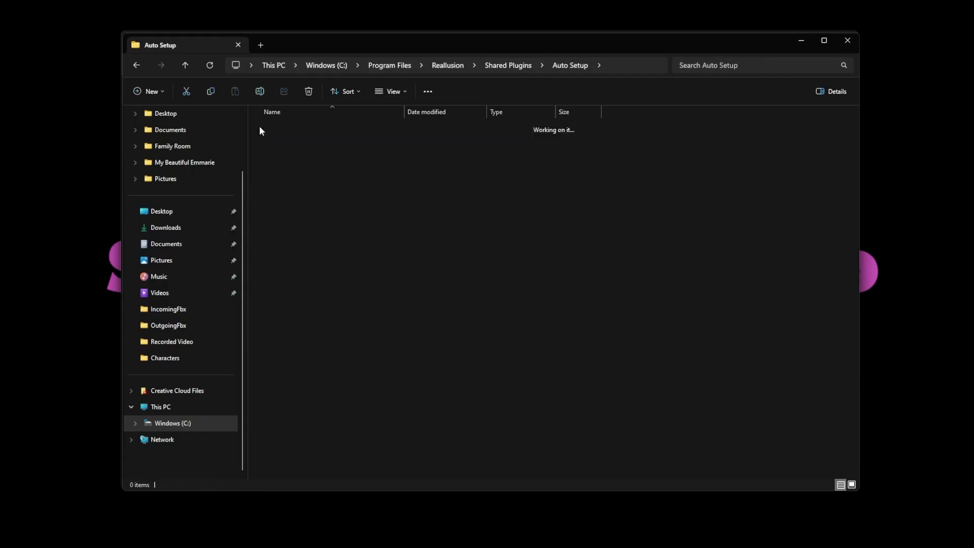
{"action": "double_click", "coordinate": [261, 128]}
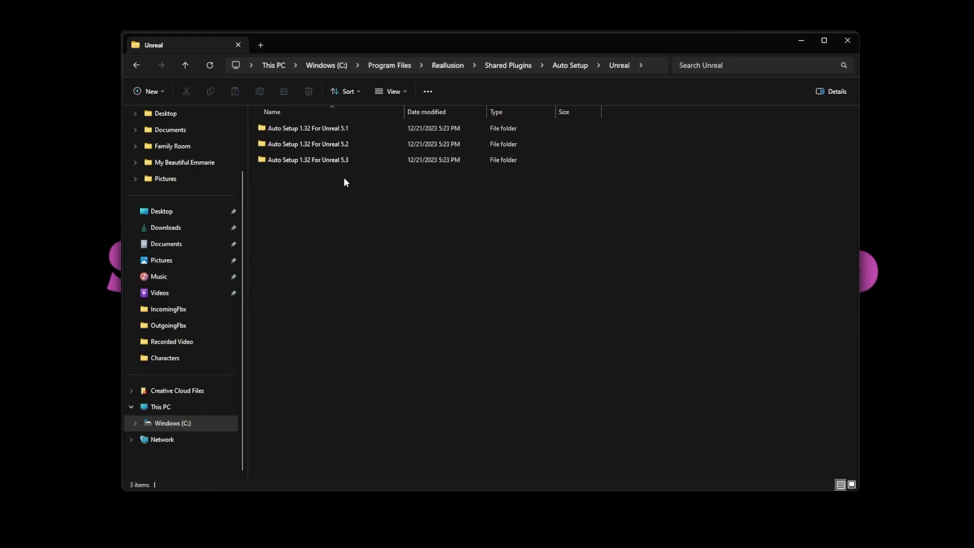
{"action": "double_click", "coordinate": [263, 160]}
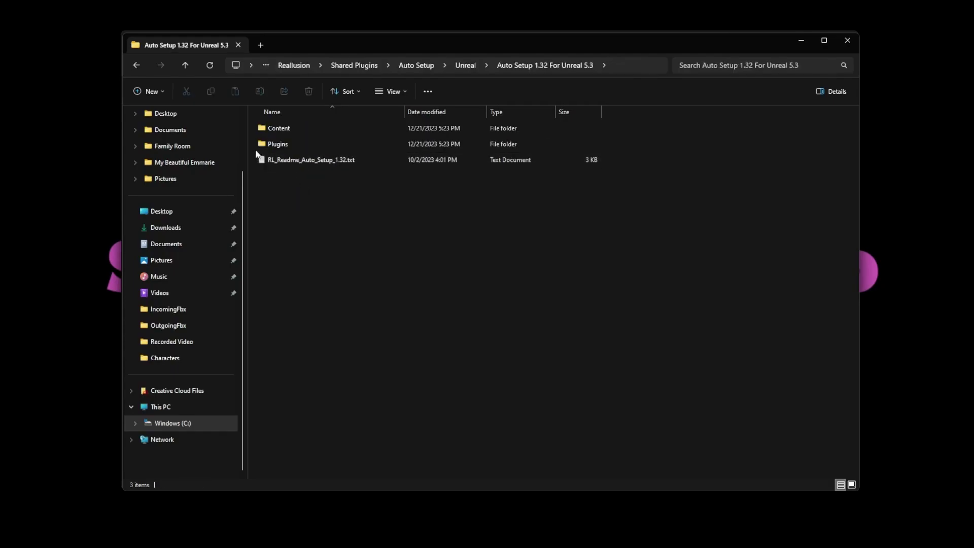
{"action": "double_click", "coordinate": [262, 143]}
{"action": "left_click", "coordinate": [268, 130]}
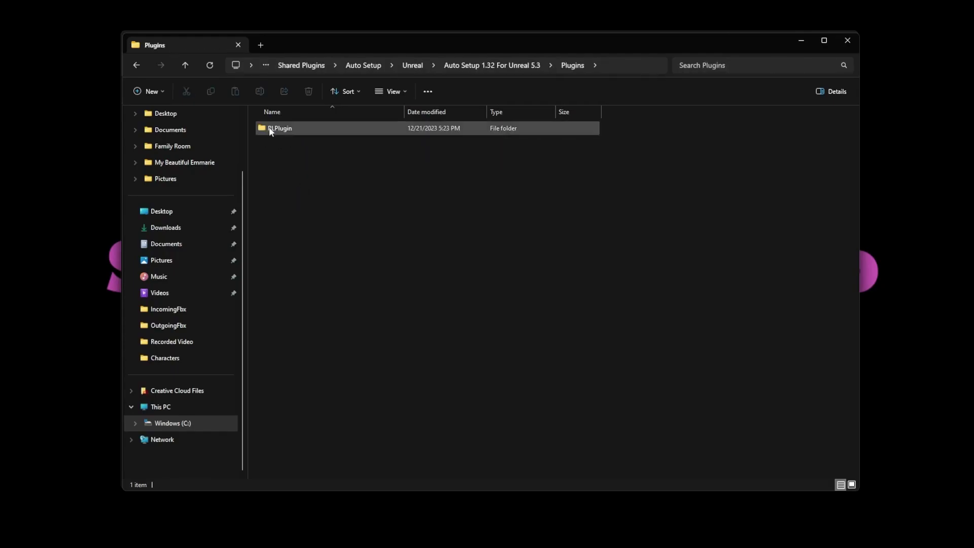
{"action": "left_click", "coordinate": [261, 130]}
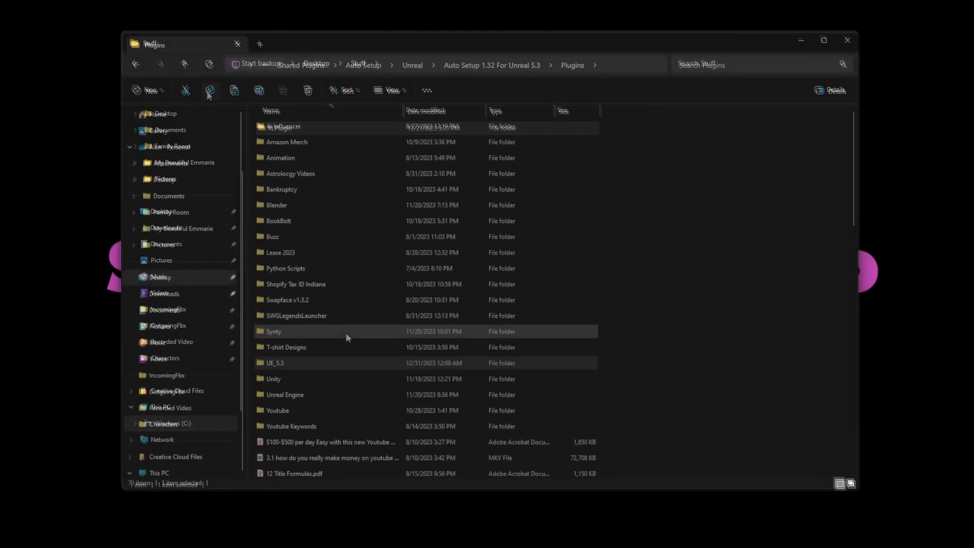
Step: Open the engine's Plugins folder under Desktop > Stuff > UE_5.3 > Engine
{"action": "left_click", "coordinate": [264, 364]}
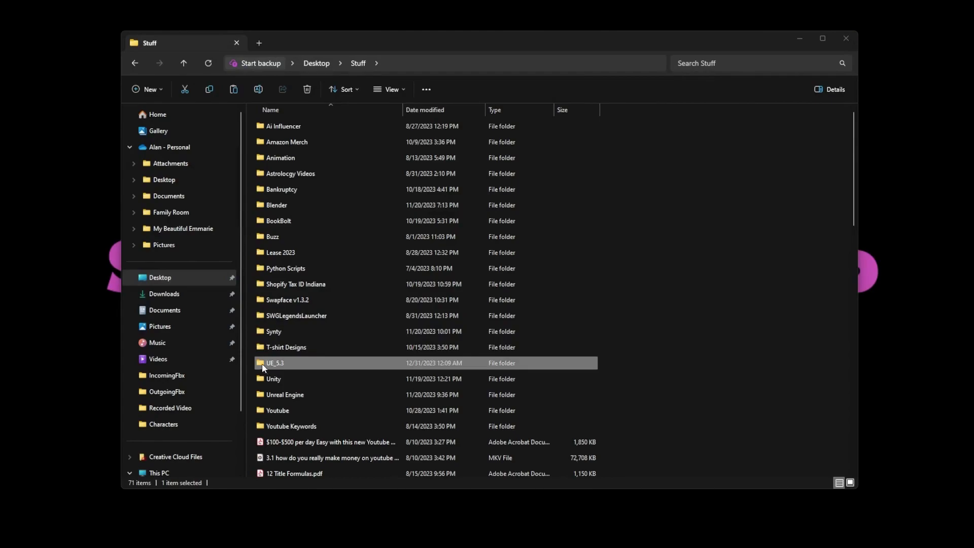
{"action": "double_click", "coordinate": [263, 364]}
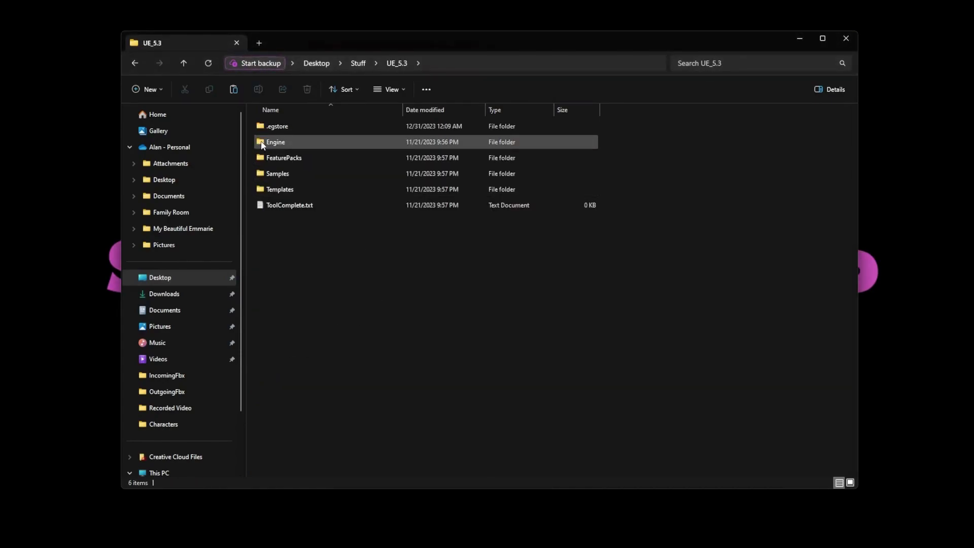
{"action": "double_click", "coordinate": [262, 144]}
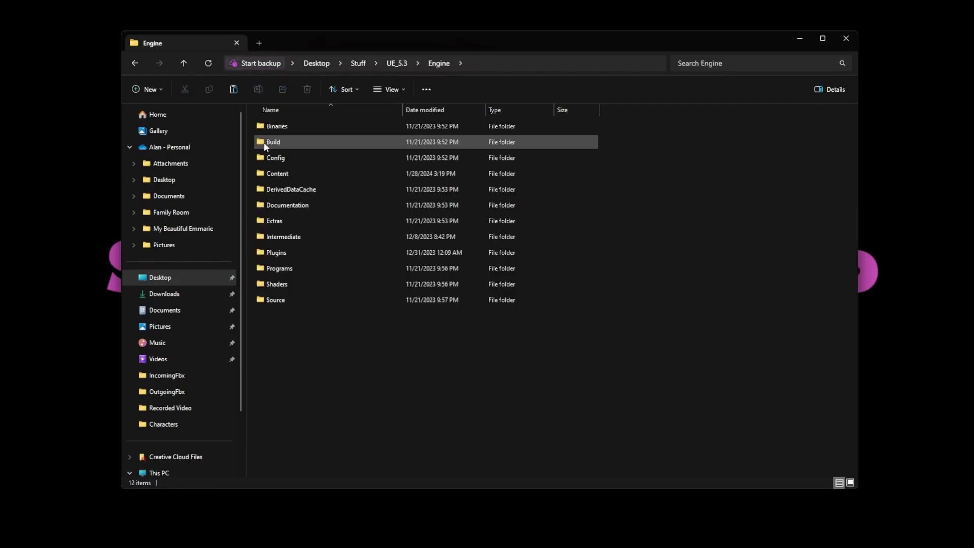
{"action": "double_click", "coordinate": [265, 251]}
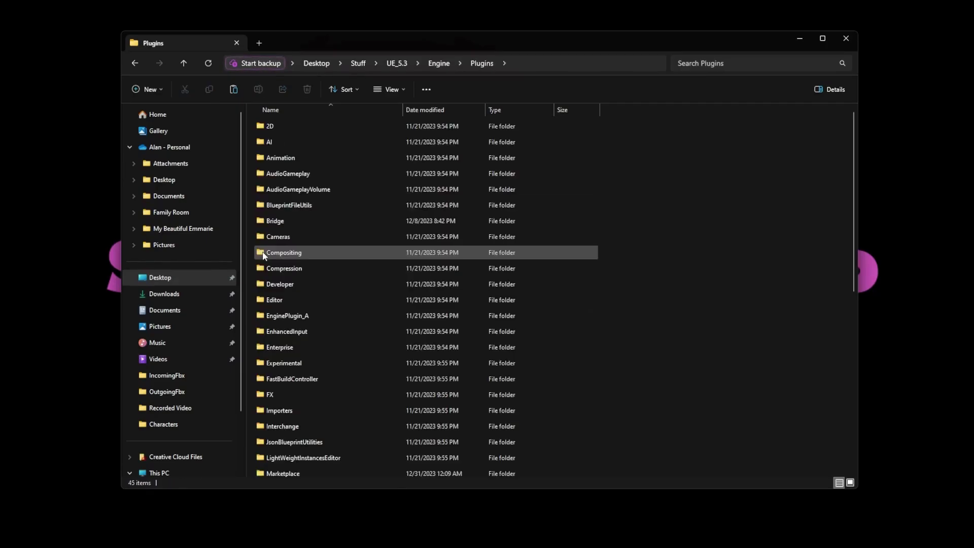
{"action": "scroll", "coordinate": [319, 208], "scroll_direction": "down", "scroll_amount": 5}
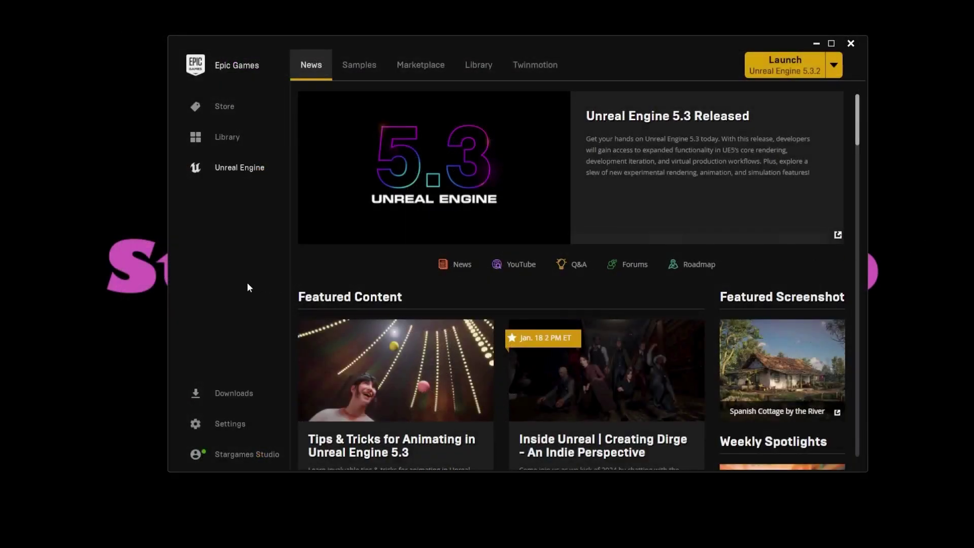
Step: Launch Unreal Engine 5.3.2 and create a Third Person Blueprint game project named RPGTutorialSeries
{"action": "left_click", "coordinate": [768, 74]}
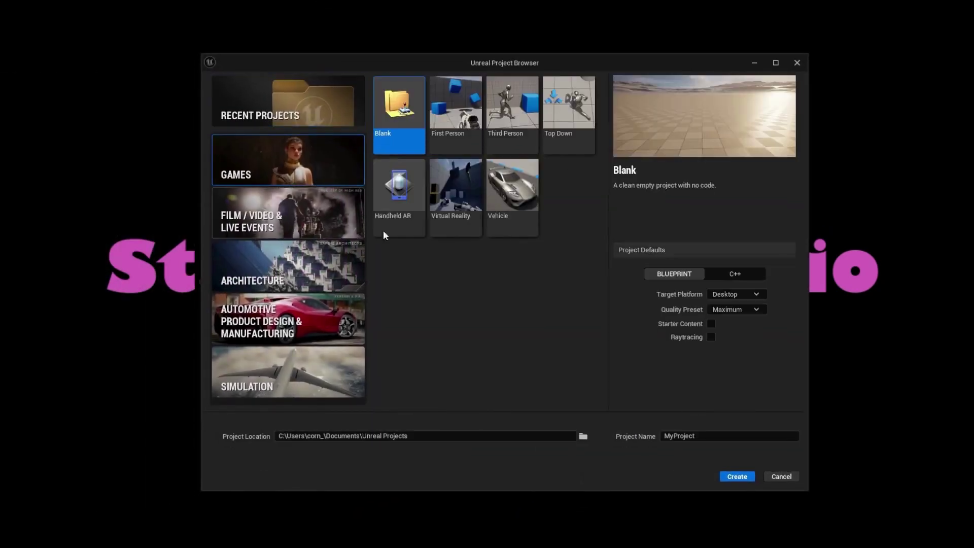
{"action": "left_click", "coordinate": [511, 116]}
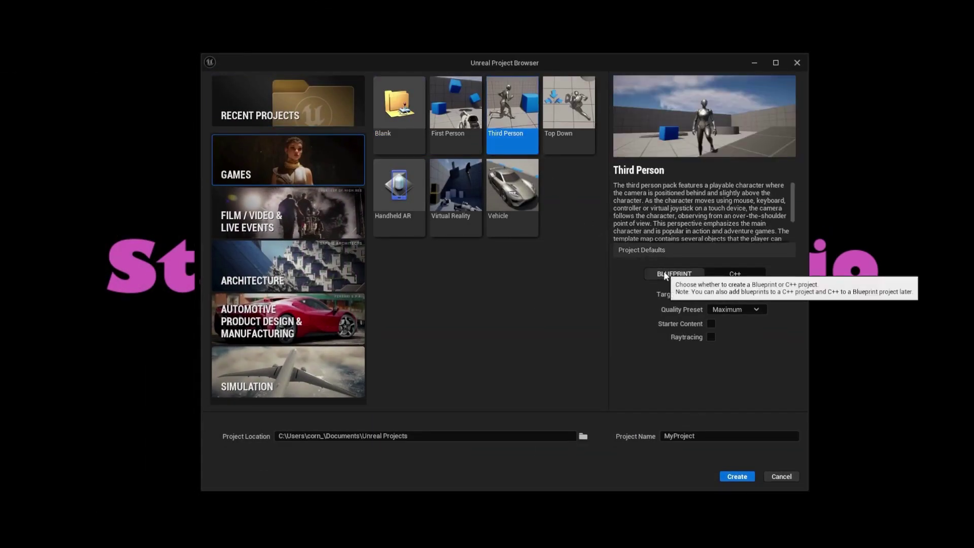
{"action": "left_click", "coordinate": [700, 439]}
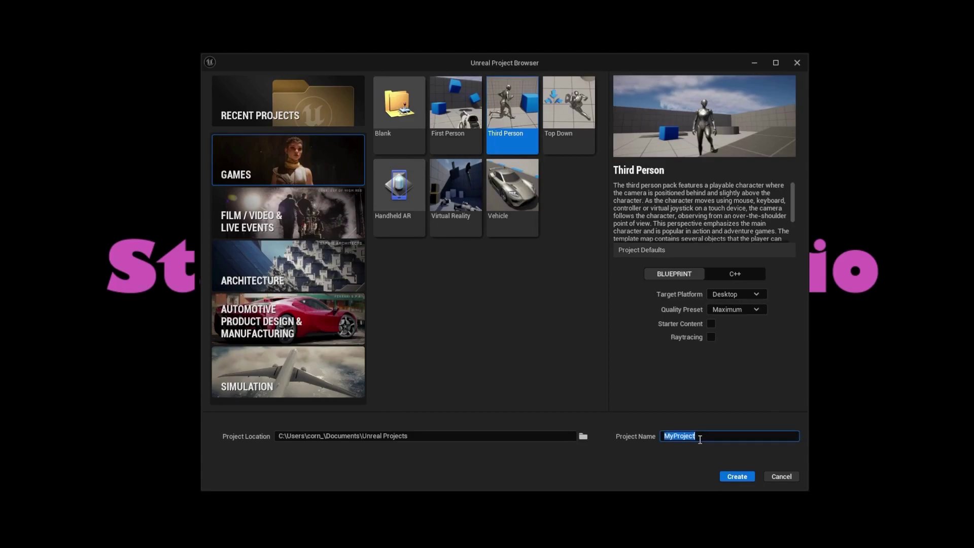
{"action": "type", "text": "RPGTutorialSeries"}
{"action": "left_click", "coordinate": [737, 476]}
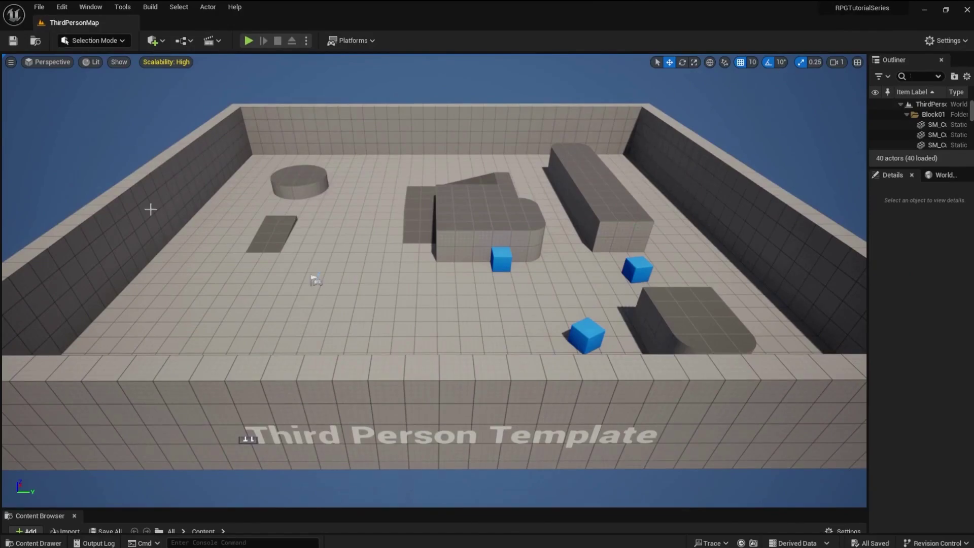
Step: Enable the Reallusion Character Creator & iClone Auto Setup plugin and restart the editor
{"action": "left_click", "coordinate": [63, 7]}
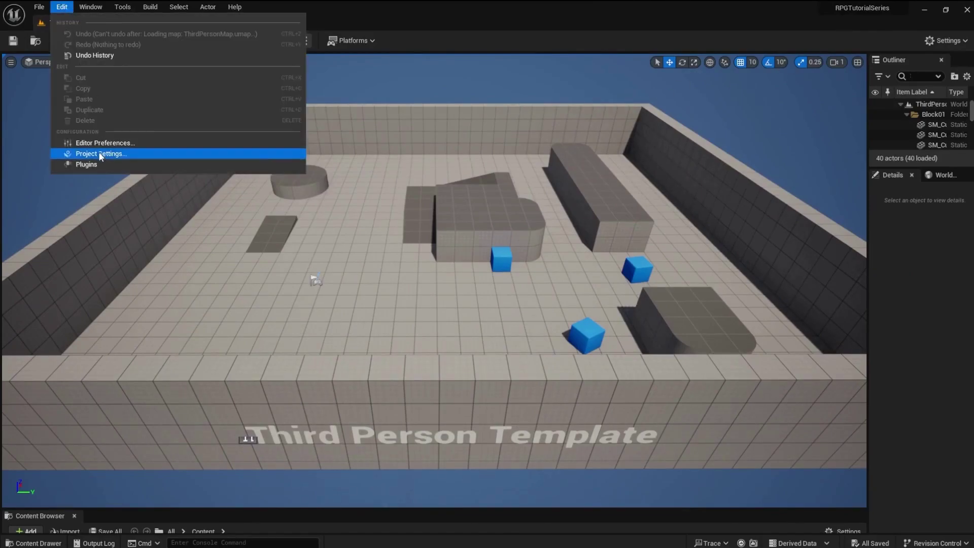
{"action": "left_click", "coordinate": [95, 165]}
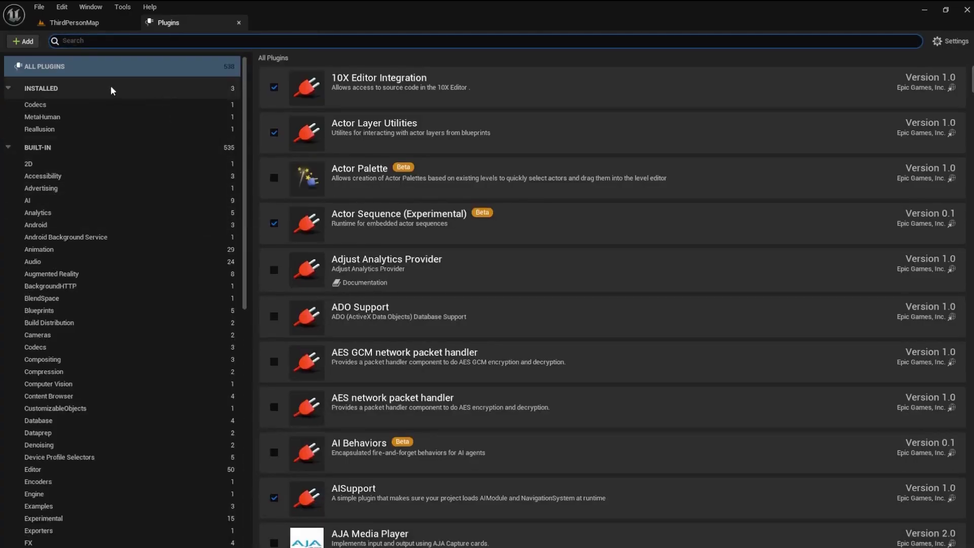
{"action": "left_click", "coordinate": [43, 130]}
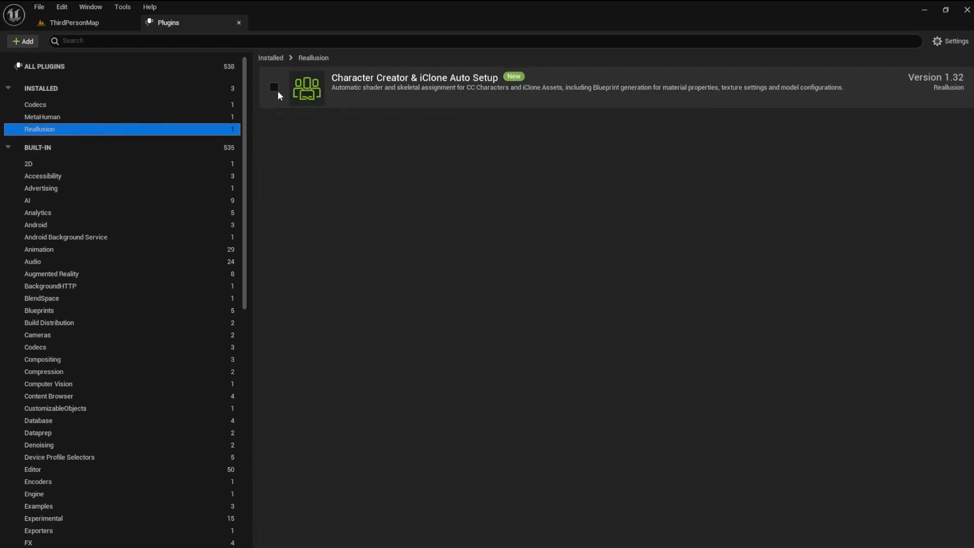
{"action": "left_click", "coordinate": [274, 87]}
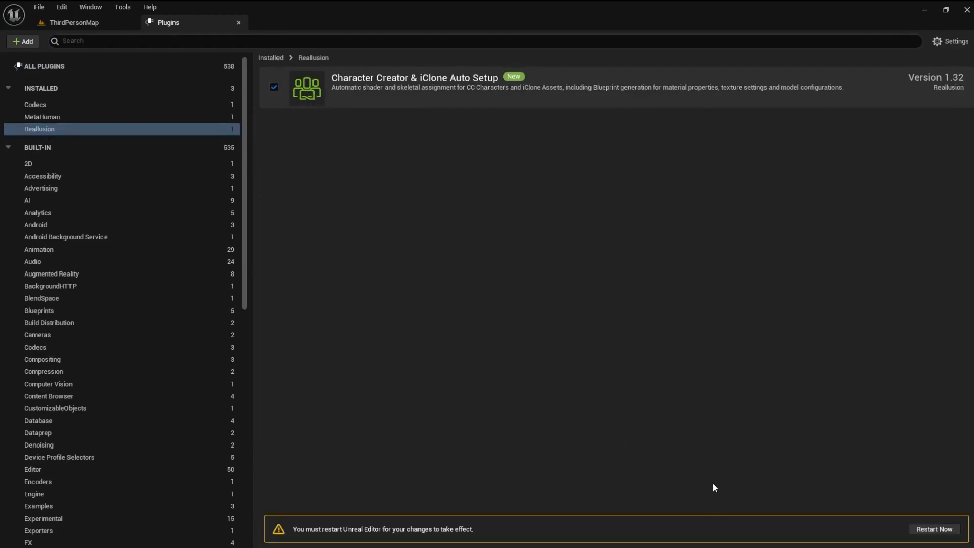
{"action": "left_click", "coordinate": [936, 529]}
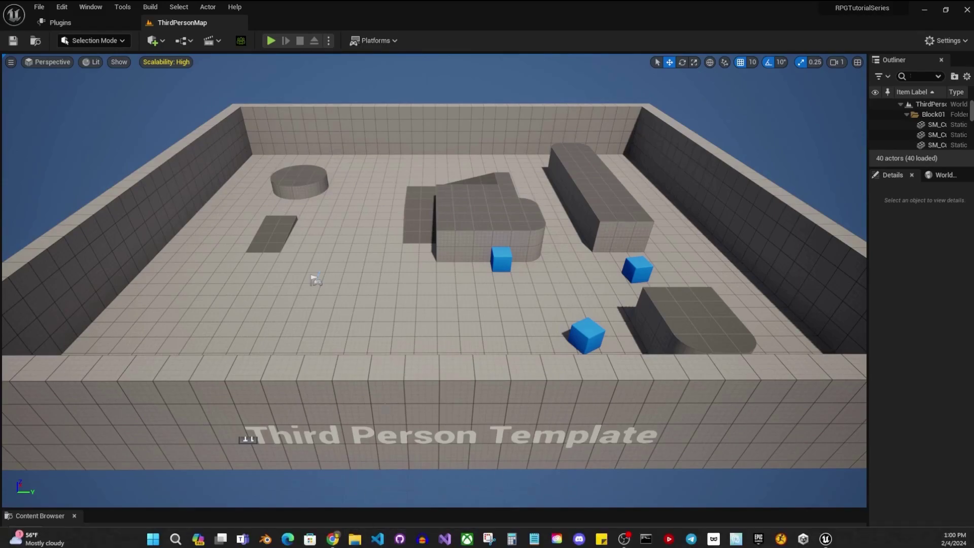
Step: Switch to File Explorer and open the Reallusion folder in Program Files on the C drive
{"action": "left_click", "coordinate": [355, 539]}
{"action": "scroll", "coordinate": [188, 434], "scroll_direction": "down", "scroll_amount": 2}
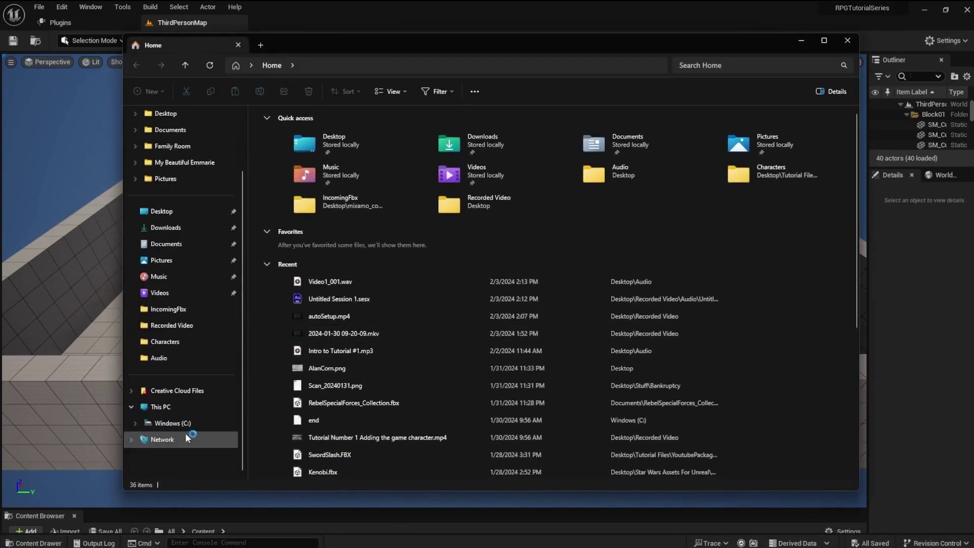
{"action": "left_click", "coordinate": [172, 423]}
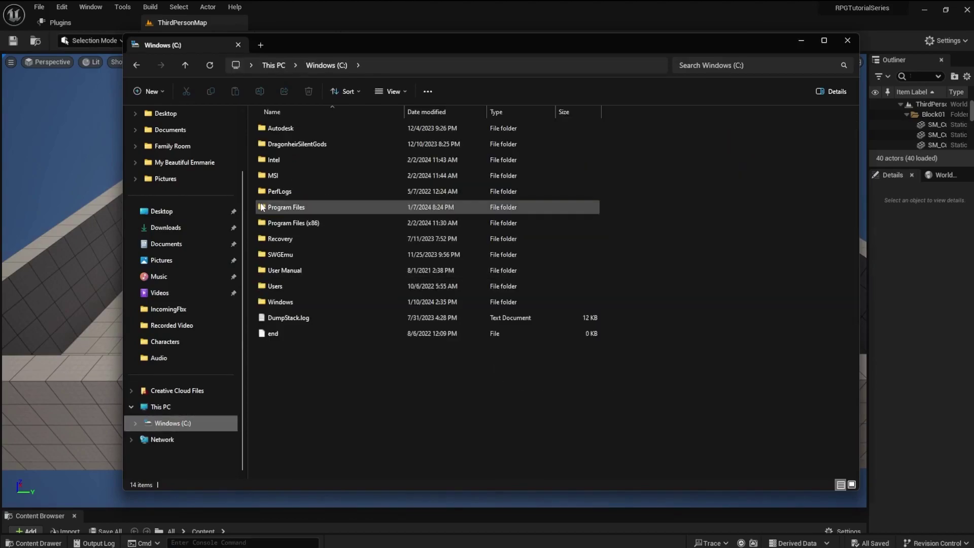
{"action": "double_click", "coordinate": [261, 208]}
{"action": "scroll", "coordinate": [274, 355], "scroll_direction": "down", "scroll_amount": 2}
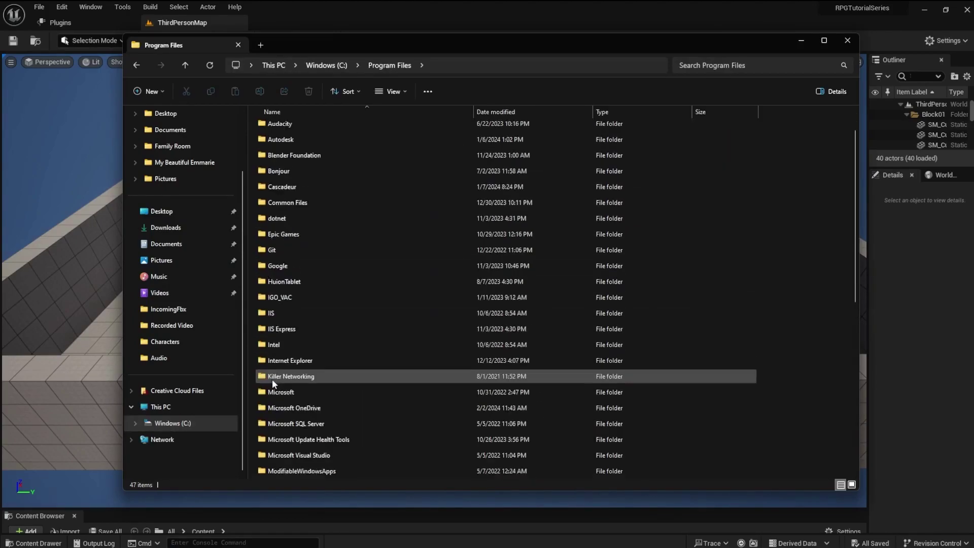
{"action": "scroll", "coordinate": [272, 380], "scroll_direction": "down", "scroll_amount": 5}
{"action": "left_click", "coordinate": [263, 362]}
{"action": "double_click", "coordinate": [263, 363]}
Step: Copy the CC_Shaders folder from Shared Plugins > Auto Setup > Unreal > Auto Setup 1.32 For Unreal 5.3 > Content
{"action": "double_click", "coordinate": [264, 146]}
{"action": "double_click", "coordinate": [263, 128]}
{"action": "double_click", "coordinate": [264, 128]}
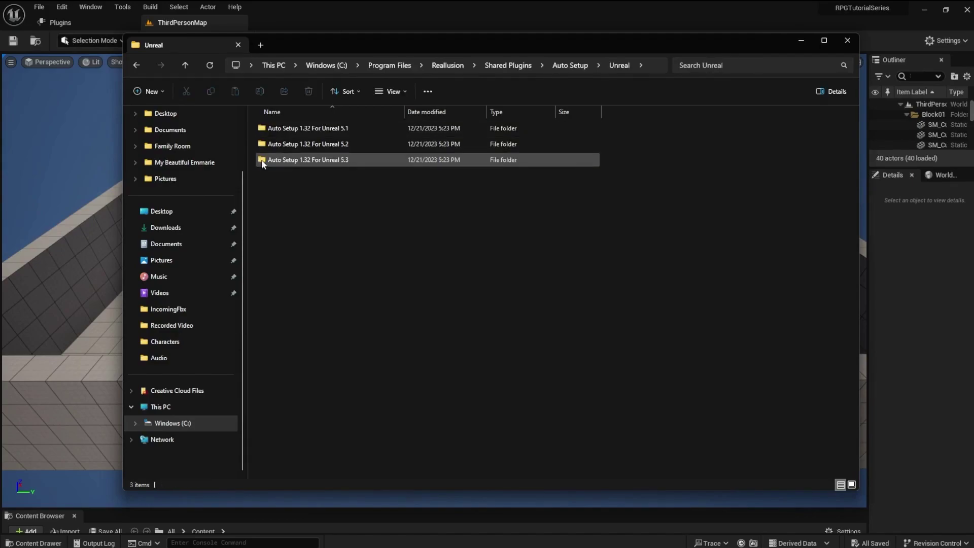
{"action": "double_click", "coordinate": [263, 159]}
{"action": "double_click", "coordinate": [264, 129]}
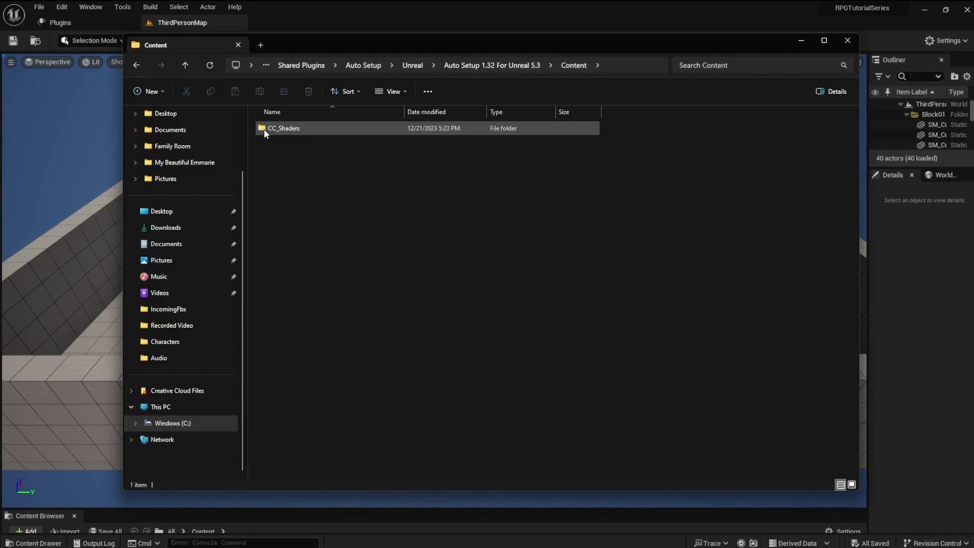
{"action": "left_click", "coordinate": [264, 129]}
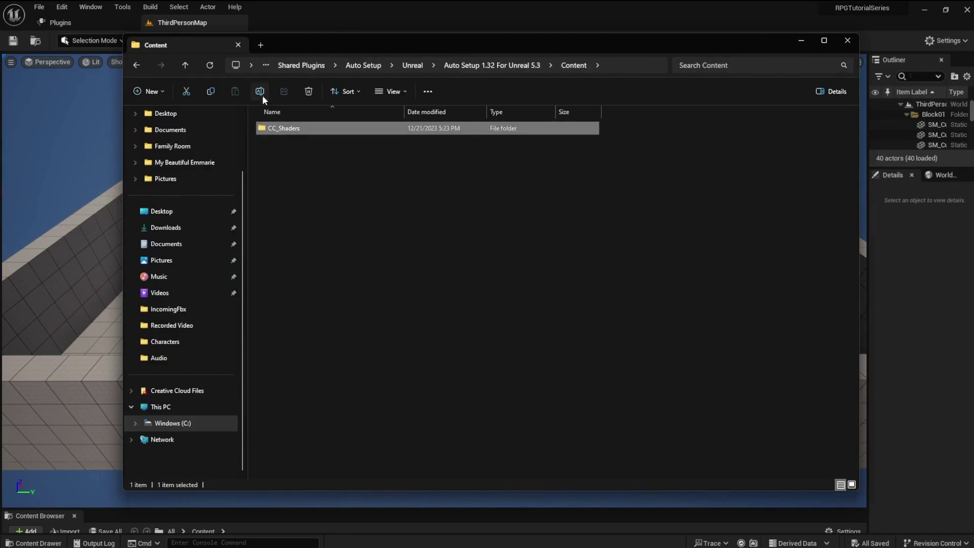
{"action": "left_click", "coordinate": [210, 93]}
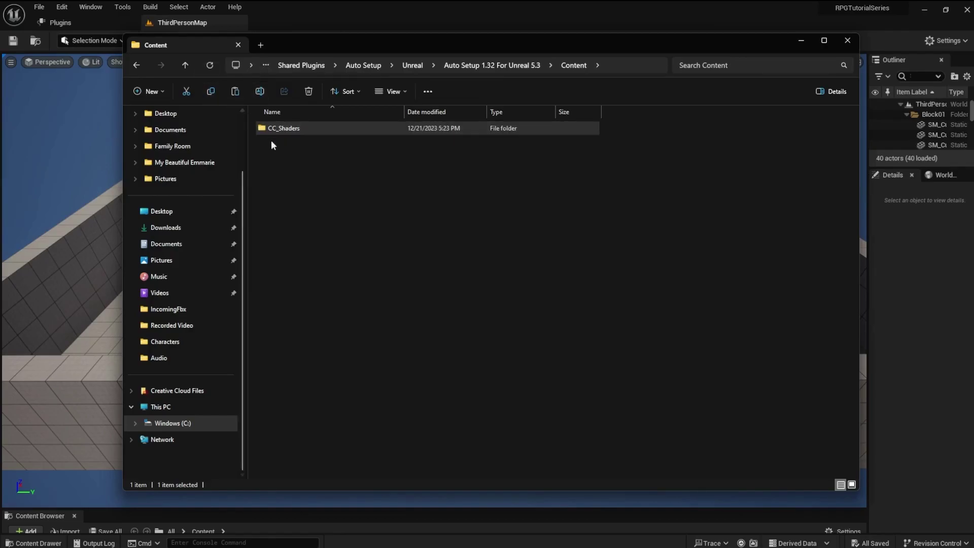
Step: Paste the CC_Shaders folder into Documents > Unreal Projects > RPGTutorialSeries > Content and close File Explorer
{"action": "left_click", "coordinate": [166, 244]}
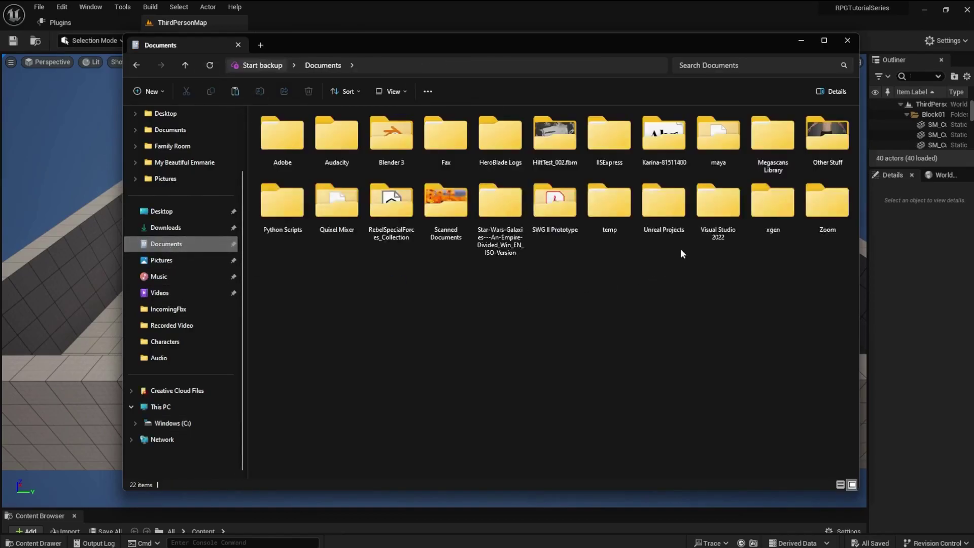
{"action": "double_click", "coordinate": [663, 213]}
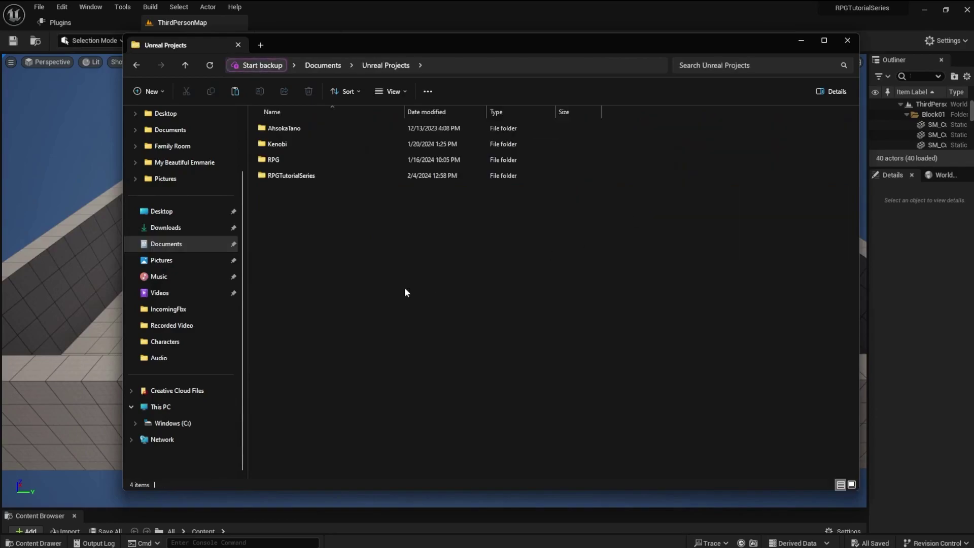
{"action": "double_click", "coordinate": [261, 175]}
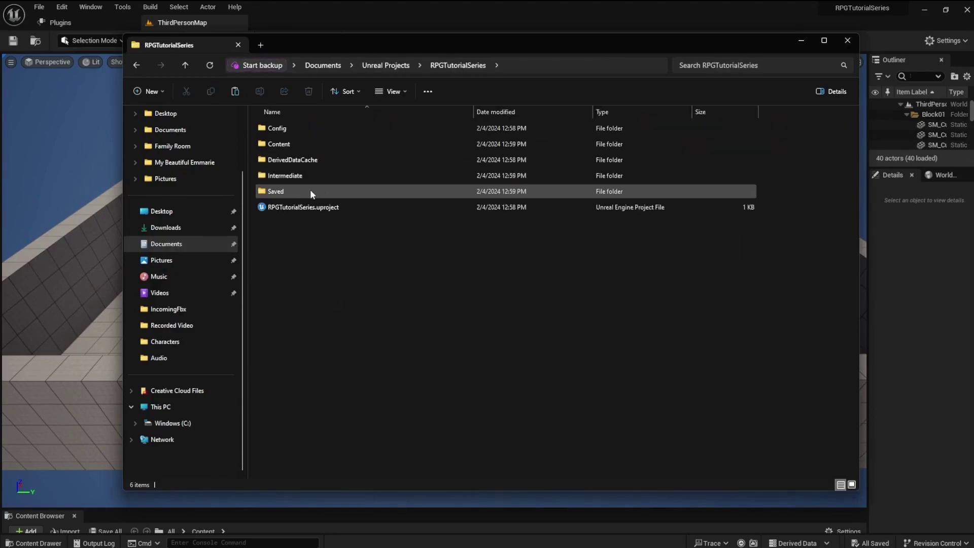
{"action": "double_click", "coordinate": [271, 144]}
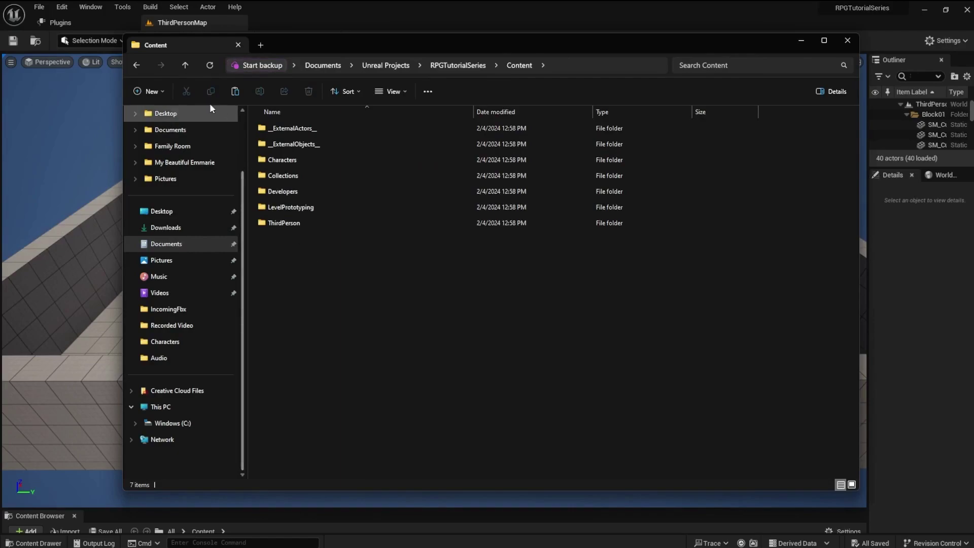
{"action": "left_click", "coordinate": [234, 92]}
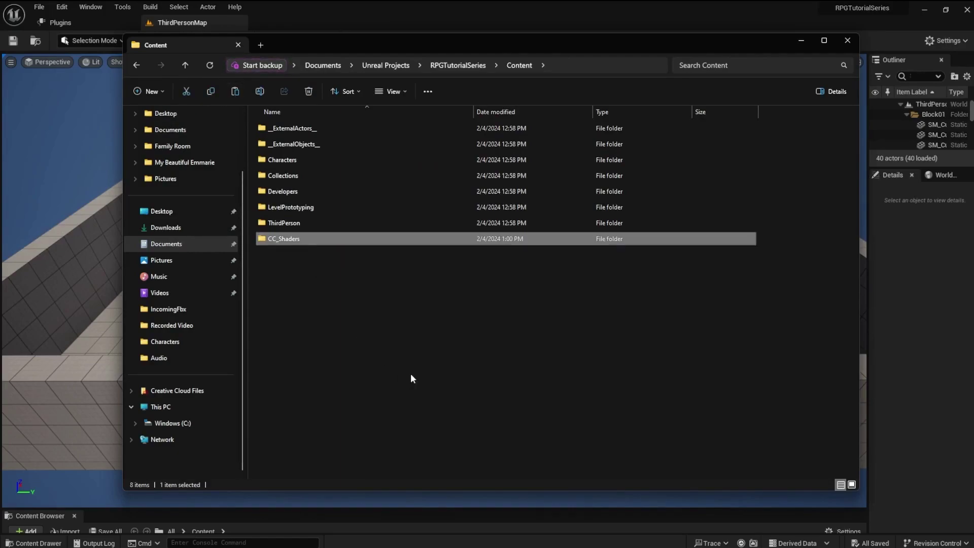
{"action": "left_click", "coordinate": [847, 40]}
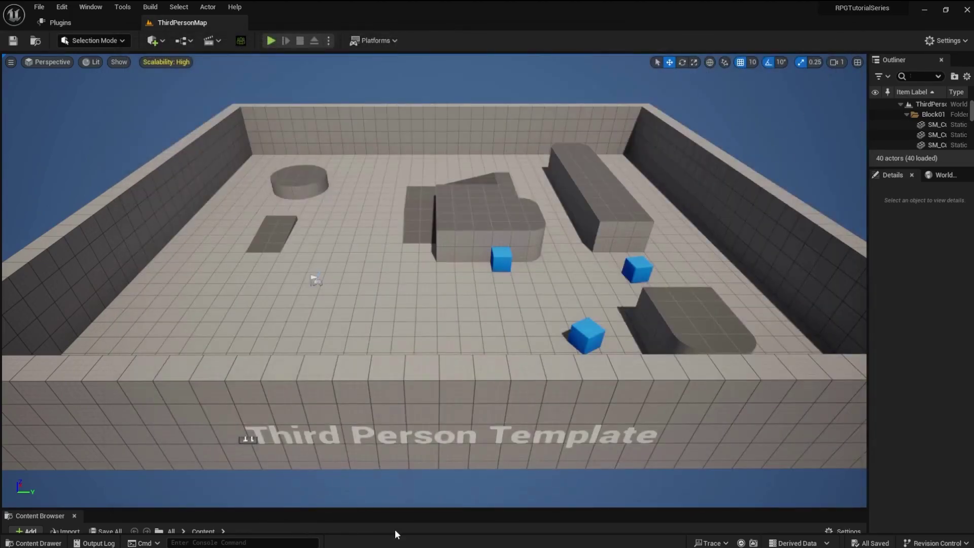
Step: Check the project's content folders, and play-test the Third Person level by running and jumping with the default mannequin
{"action": "left_click", "coordinate": [398, 503]}
{"action": "key", "text": "ctrl+space"}
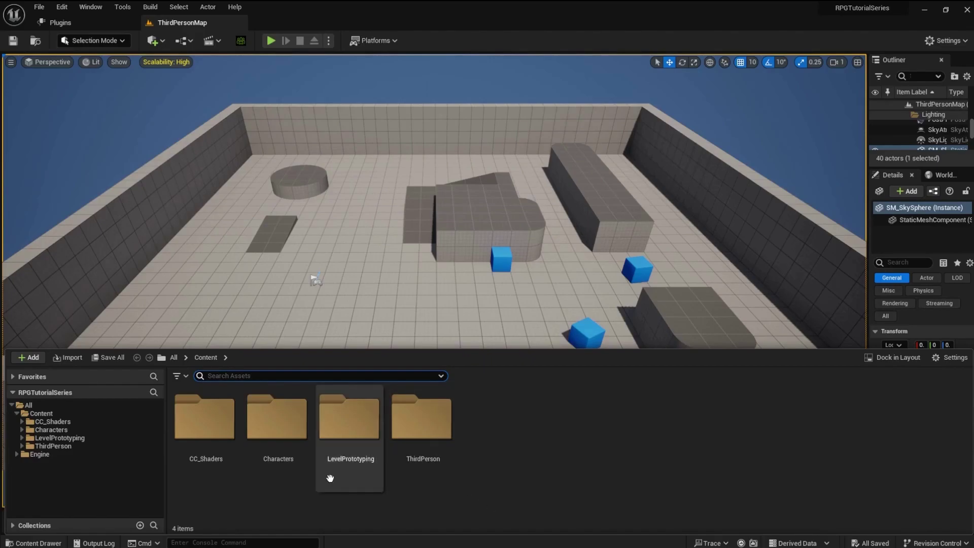
{"action": "left_click", "coordinate": [271, 41]}
{"action": "key", "text": "w"}
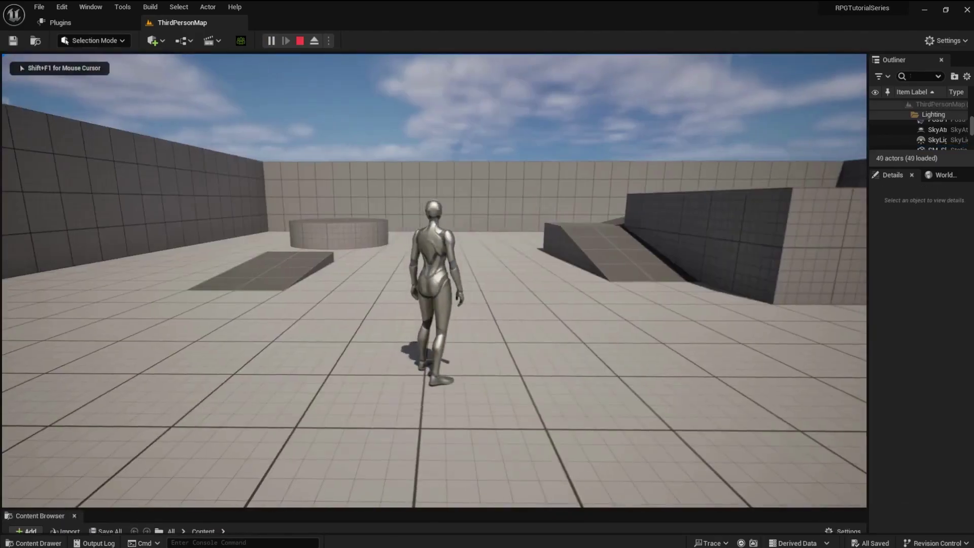
{"action": "key", "text": "space"}
{"action": "key", "text": "w"}
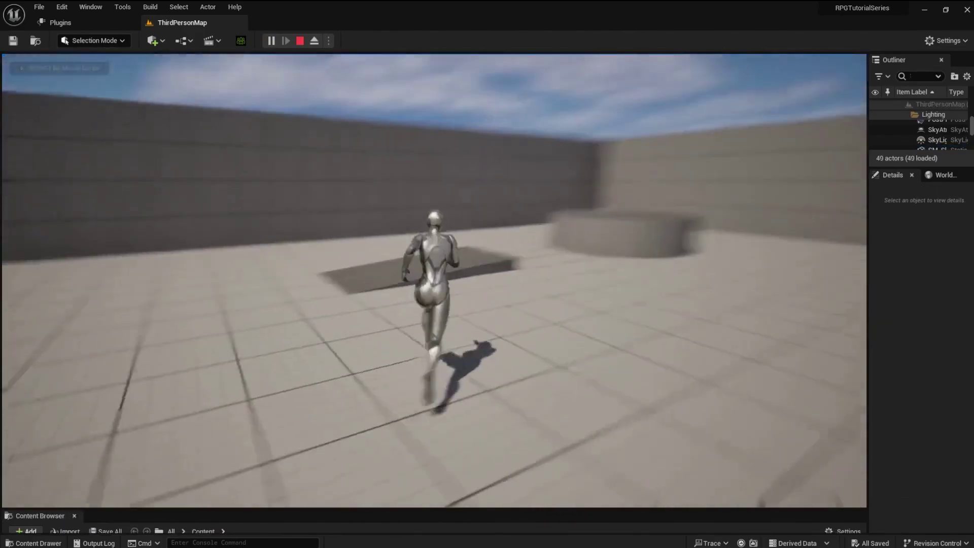
{"action": "key", "text": "w"}
{"action": "key", "text": "w"}
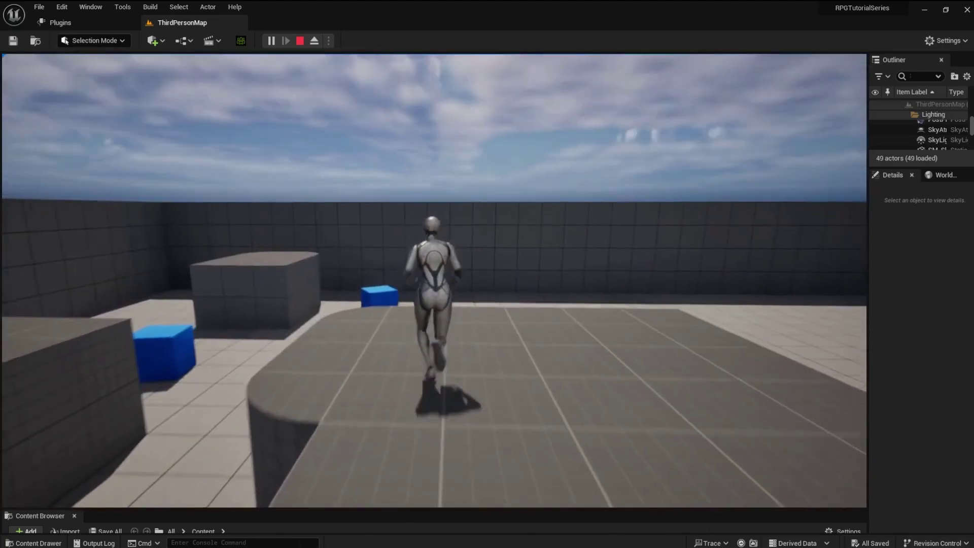
{"action": "key", "text": "F8"}
{"action": "key", "text": "ctrl+space"}
{"action": "key", "text": "Escape"}
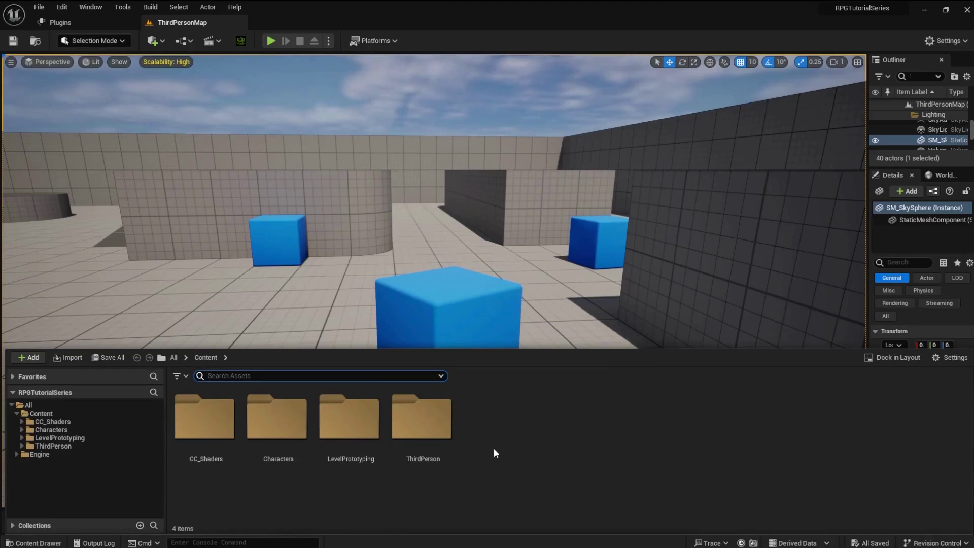
Step: Create a new folder named _Core in the project's Content folder
{"action": "right_click", "coordinate": [494, 449]}
{"action": "left_click", "coordinate": [560, 127]}
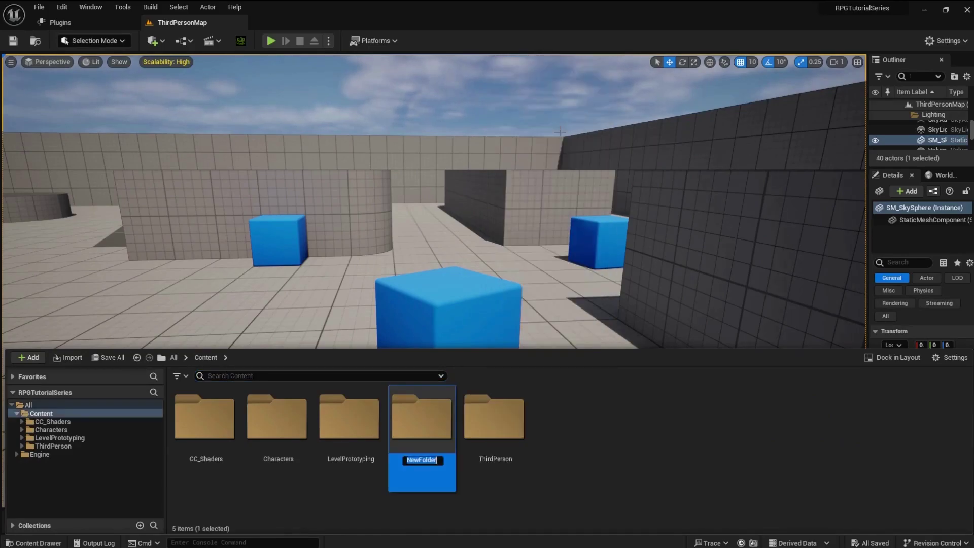
{"action": "type", "text": "_"}
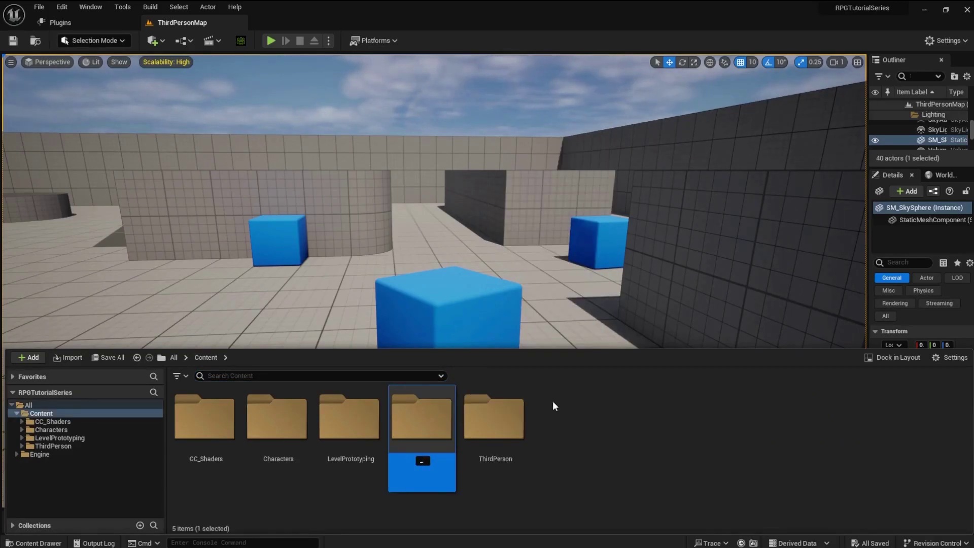
{"action": "type", "text": "Core"}
{"action": "key", "text": "Return"}
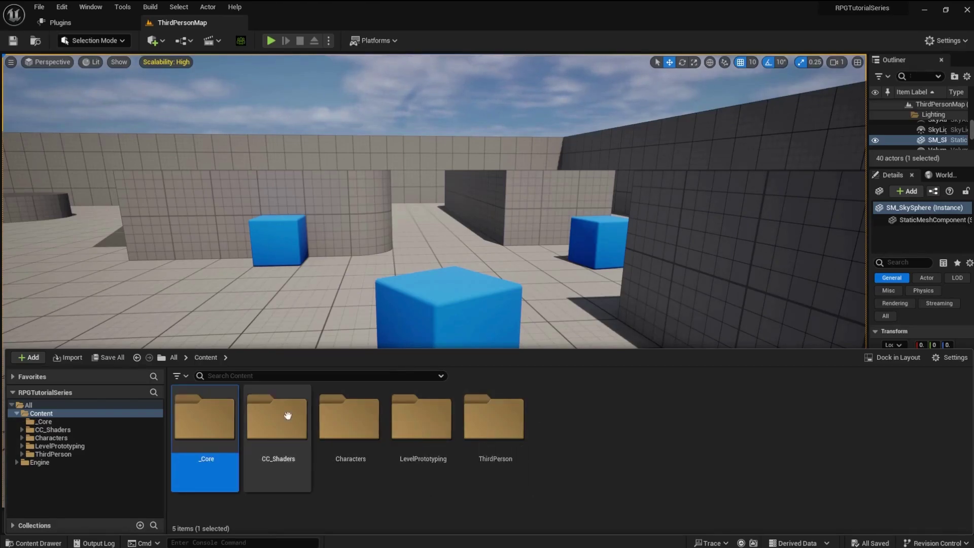
Step: Set the _Core folder's color to purple, hex sRGB 9344B6
{"action": "right_click", "coordinate": [197, 416]}
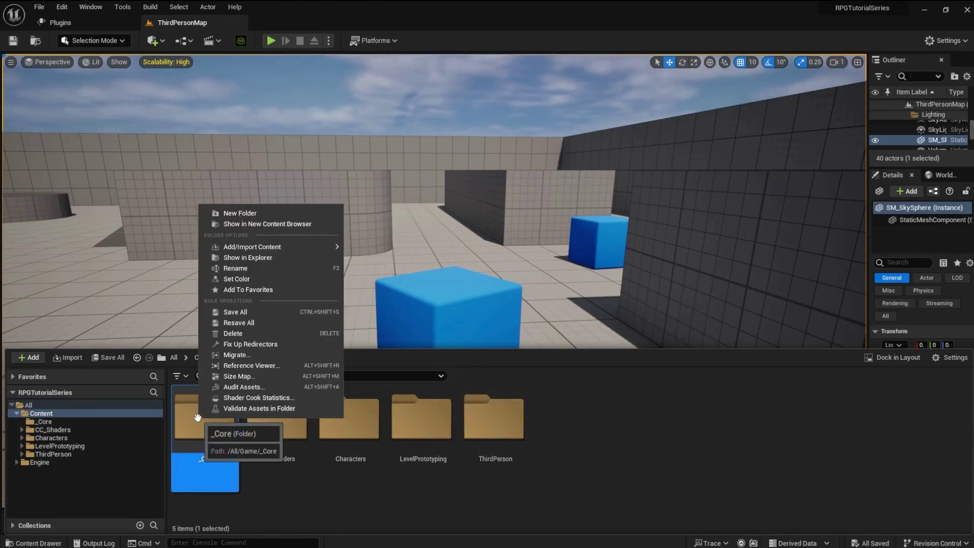
{"action": "left_click", "coordinate": [250, 278]}
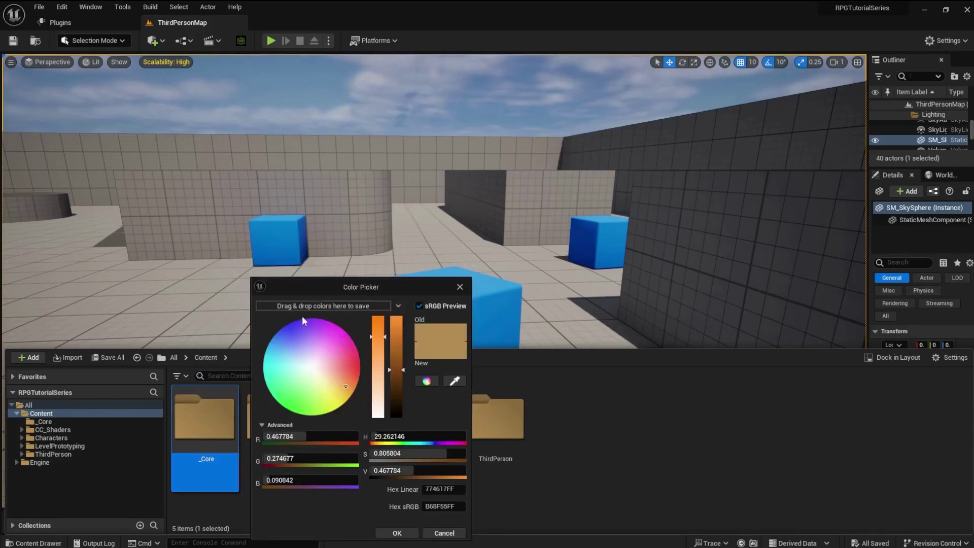
{"action": "left_click_drag", "start_coordinate": [303, 316], "coordinate": [315, 324]}
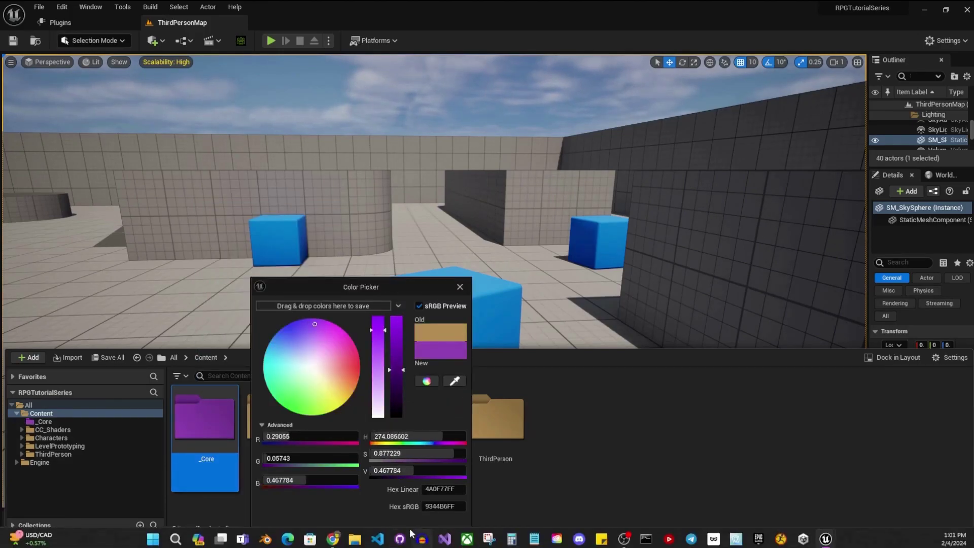
{"action": "left_click", "coordinate": [399, 531]}
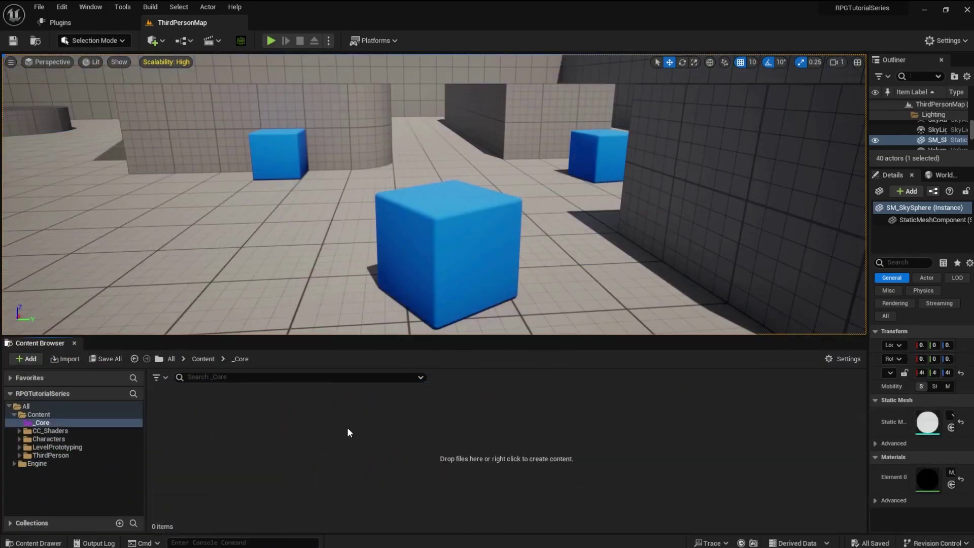
Step: Create two new folders named Animations and Blueprints inside the _Core folder
{"action": "right_click", "coordinate": [343, 427]}
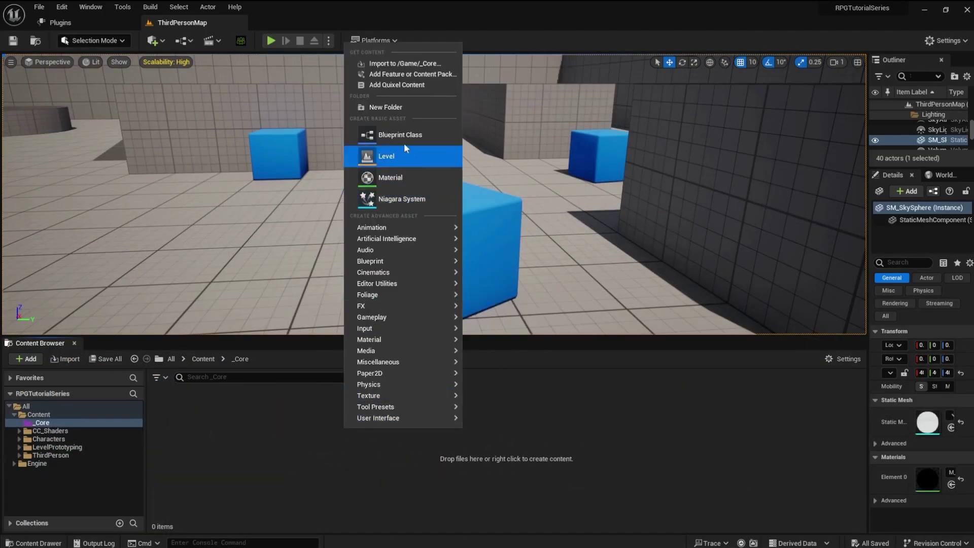
{"action": "left_click", "coordinate": [383, 104]}
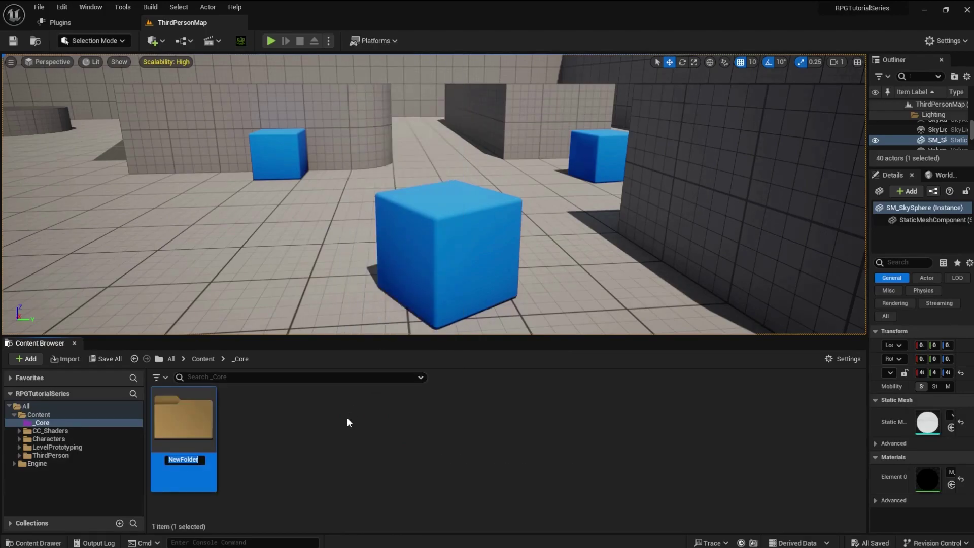
{"action": "type", "text": "Animations"}
{"action": "key", "text": "Return"}
{"action": "right_click", "coordinate": [293, 431]}
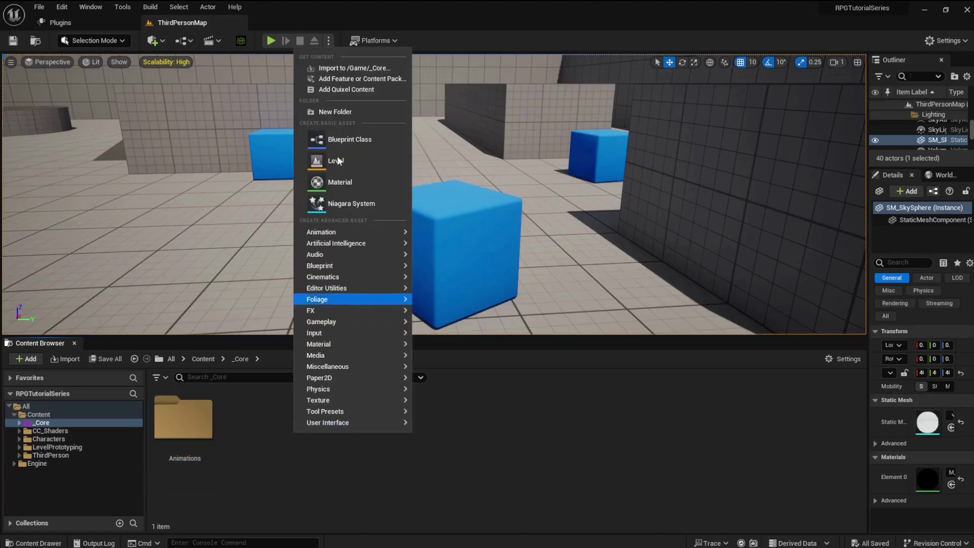
{"action": "left_click", "coordinate": [337, 111]}
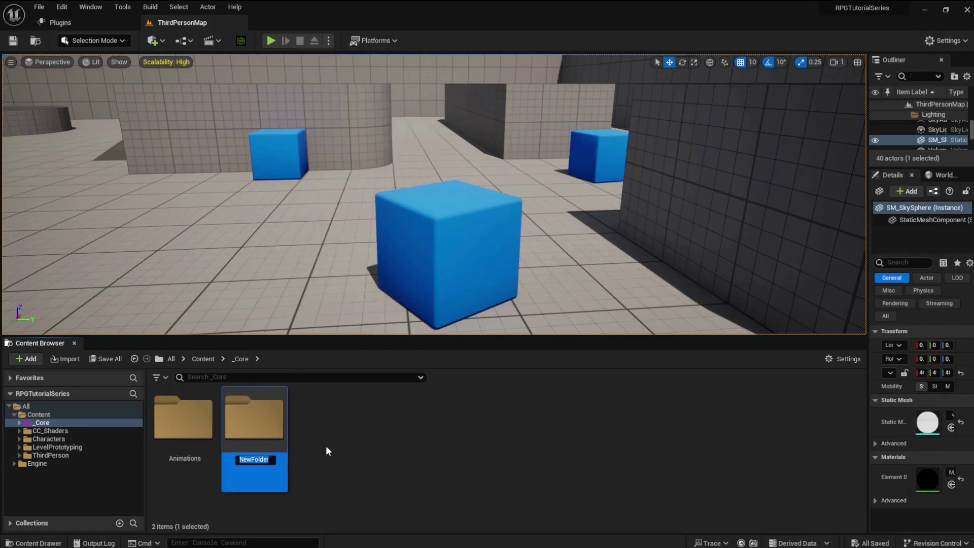
{"action": "type", "text": "Blue"}
{"action": "type", "text": "prints"}
{"action": "key", "text": "Return"}
Step: Add two more folders named Rigs and Weapons inside the _Core folder
{"action": "right_click", "coordinate": [330, 447]}
{"action": "left_click", "coordinate": [357, 128]}
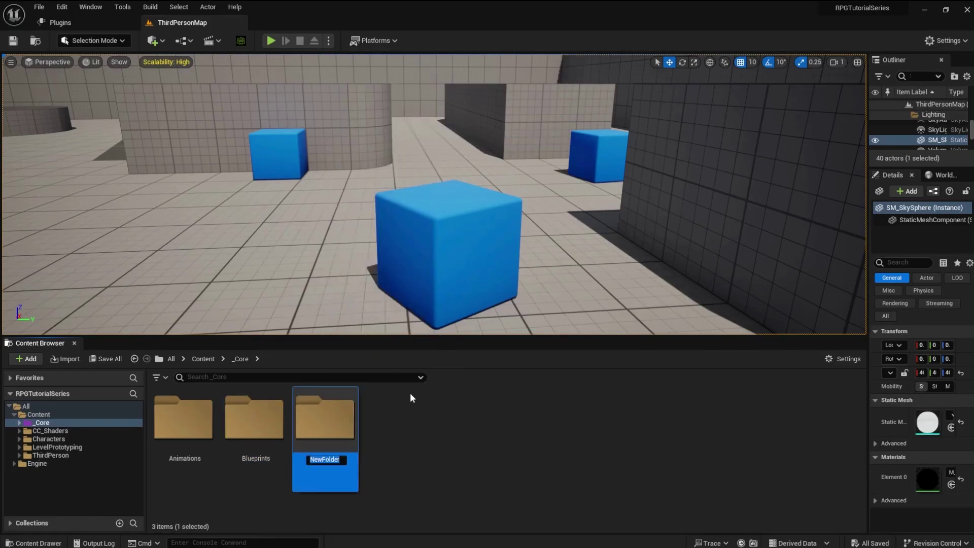
{"action": "type", "text": "Rigs"}
{"action": "key", "text": "Return"}
{"action": "right_click", "coordinate": [425, 396]}
{"action": "left_click", "coordinate": [483, 95]}
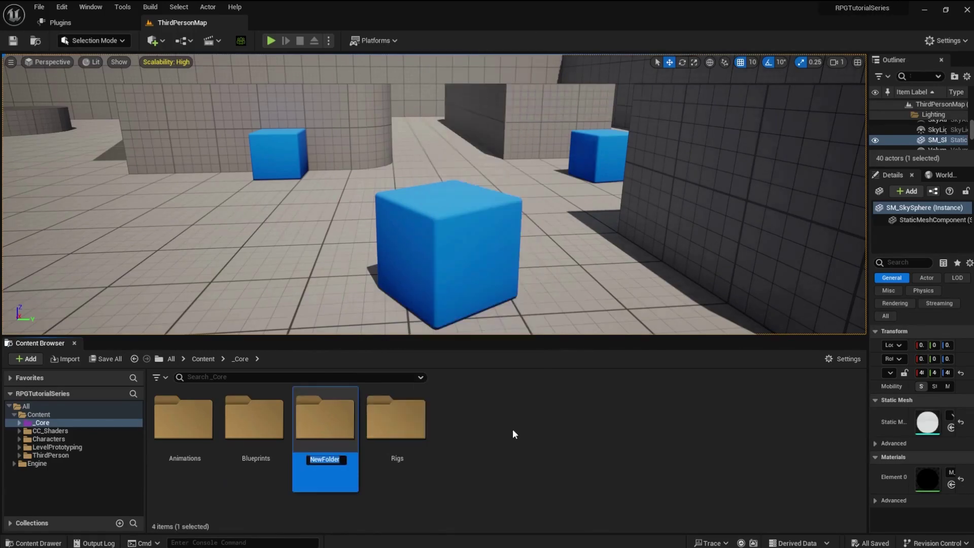
{"action": "type", "text": "Weapons"}
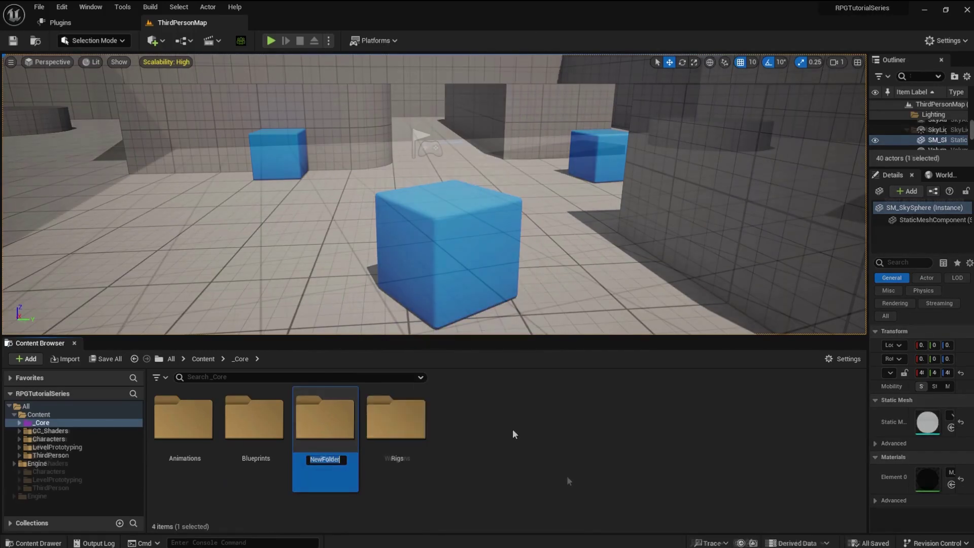
{"action": "key", "text": "Return"}
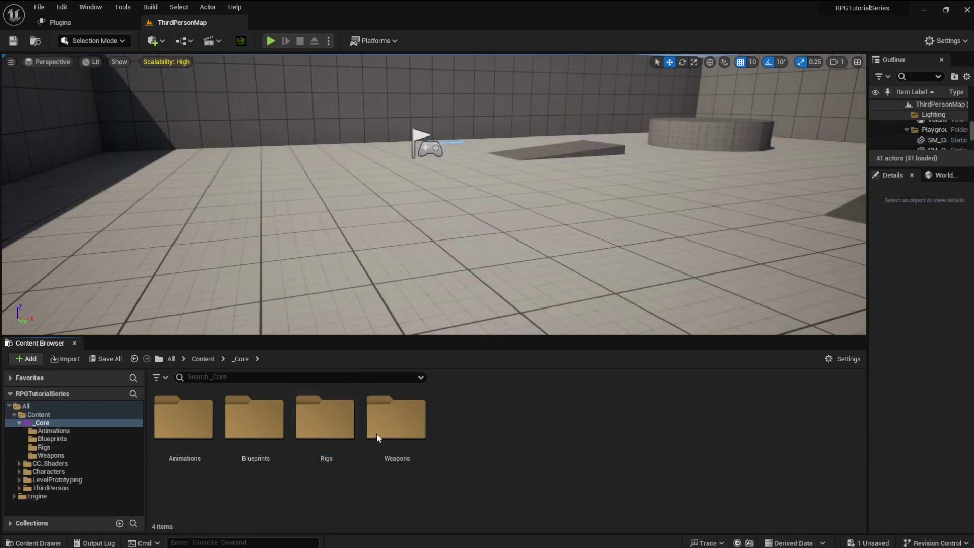
Step: Import X2RG.fbx into _Core > Rigs with Character Creator & iClone Auto Setup enabled, the Standard Shader, and the current FBX import options
{"action": "double_click", "coordinate": [320, 432]}
{"action": "right_click", "coordinate": [457, 425]}
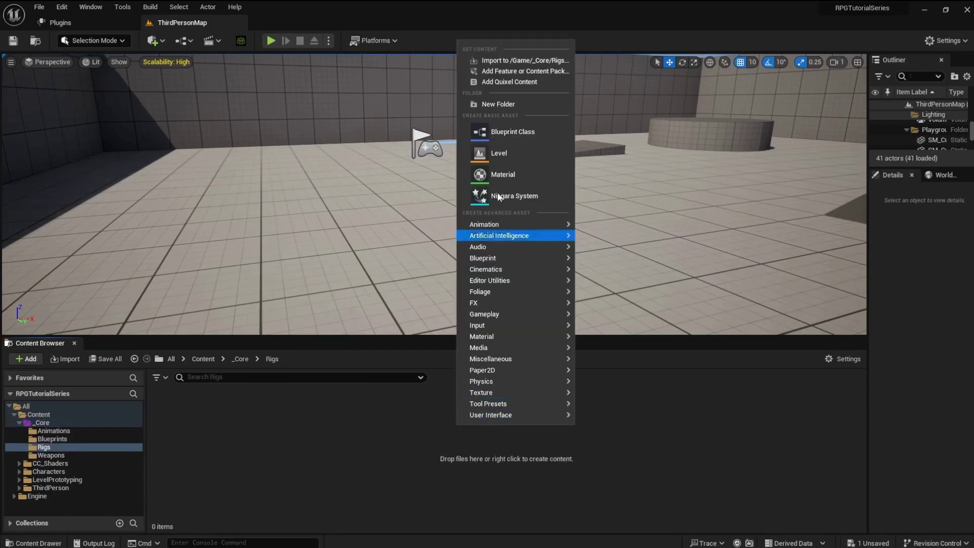
{"action": "left_click", "coordinate": [499, 61]}
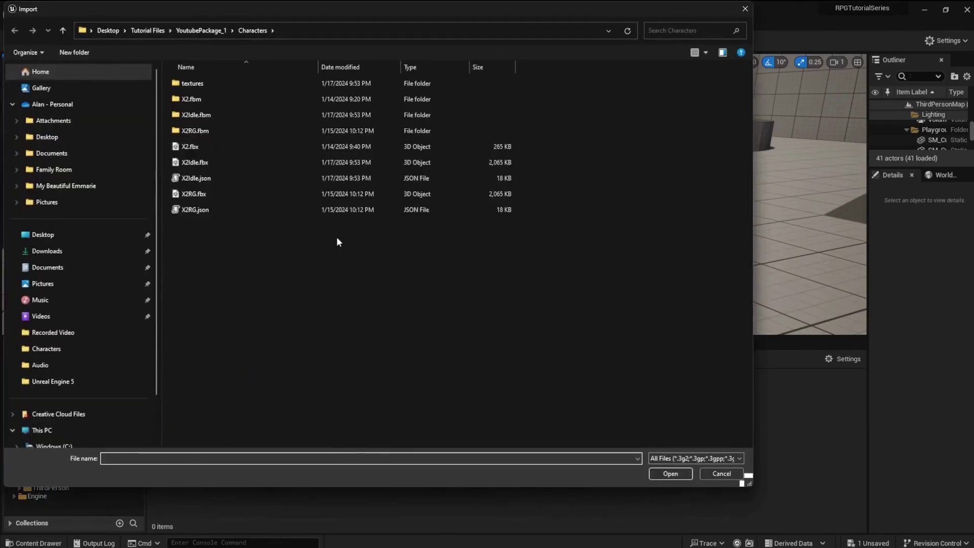
{"action": "left_click", "coordinate": [179, 195]}
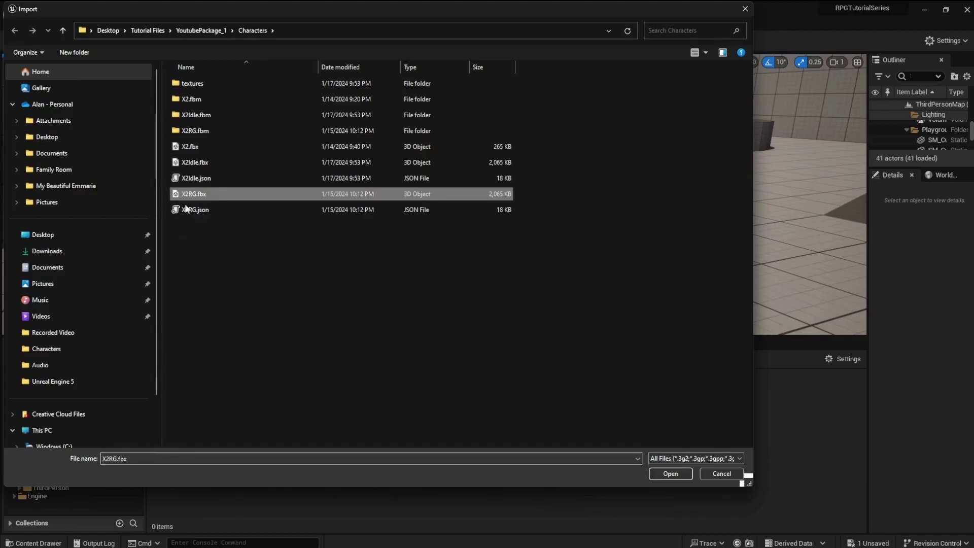
{"action": "left_click", "coordinate": [666, 475]}
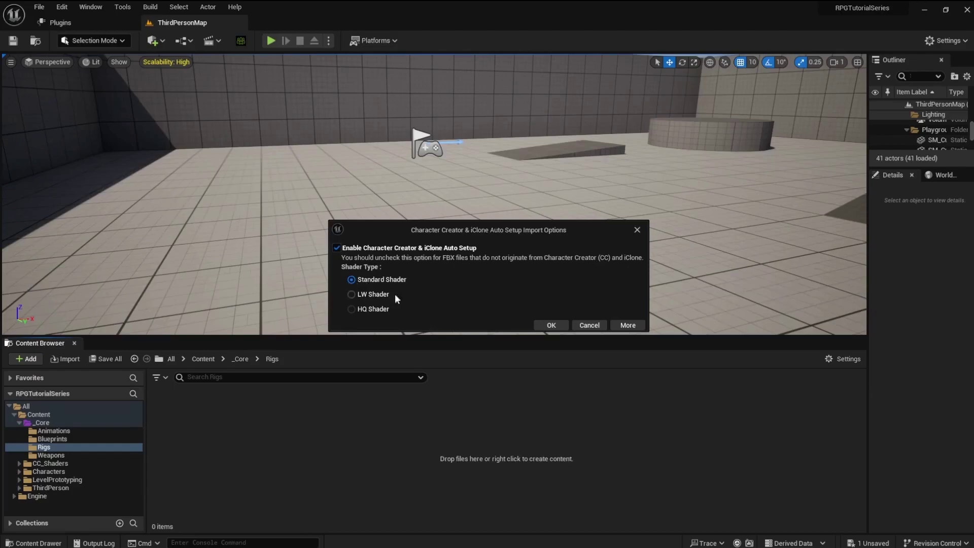
{"action": "left_click", "coordinate": [550, 324]}
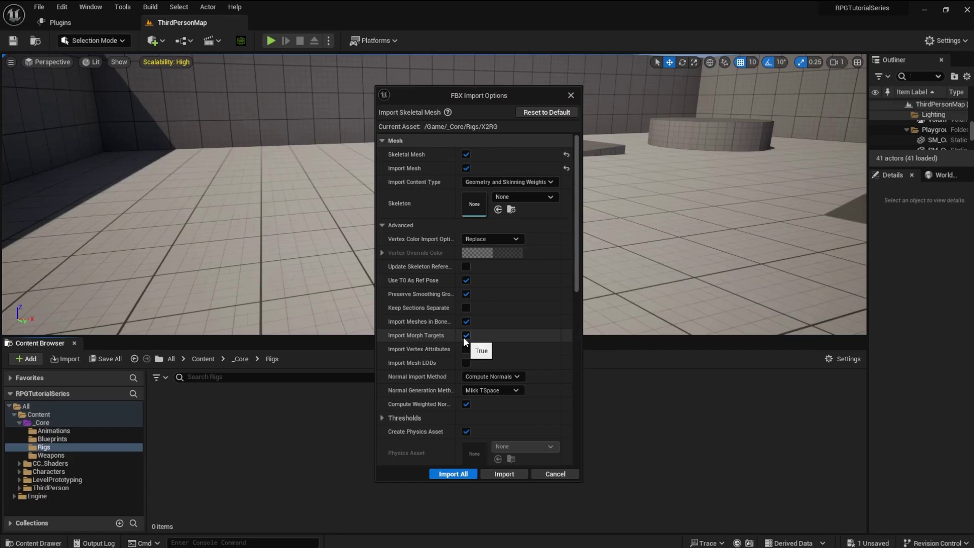
{"action": "left_click", "coordinate": [443, 474]}
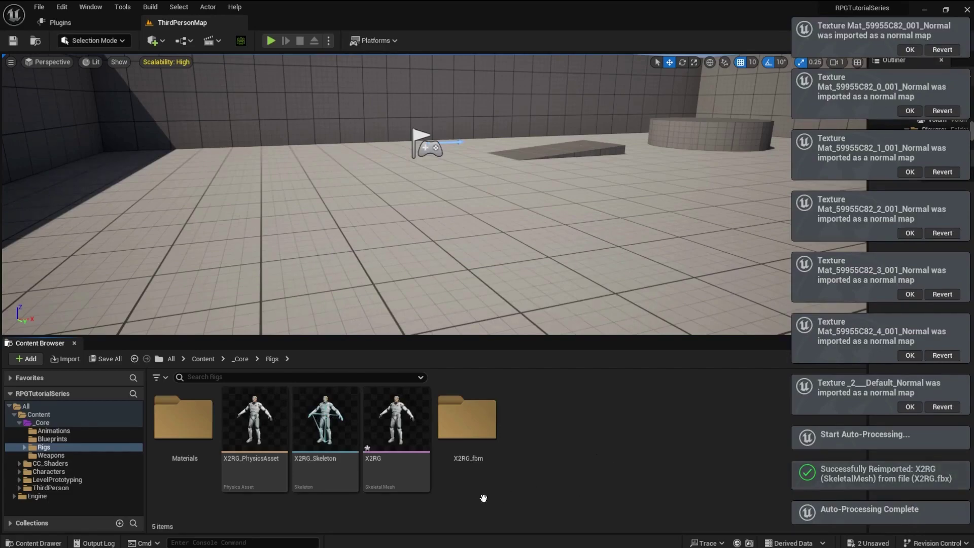
Step: Inspect and save the imported X2RG skeletal mesh, and place it in the level near the player start
{"action": "double_click", "coordinate": [378, 477]}
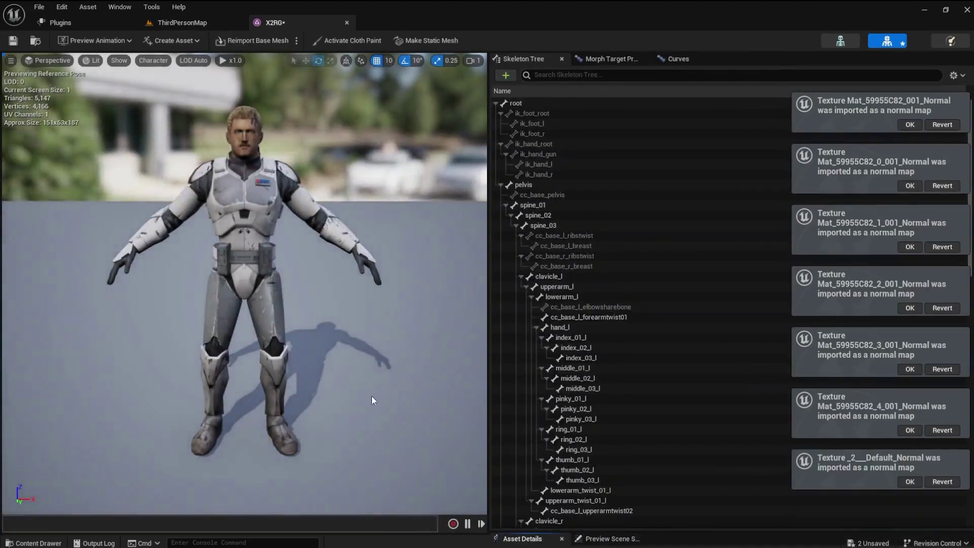
{"action": "left_click", "coordinate": [14, 42]}
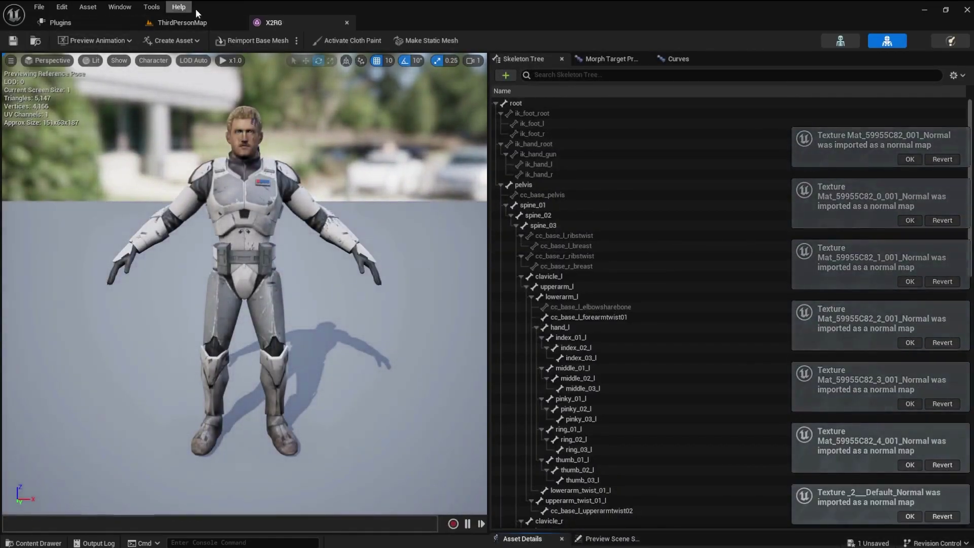
{"action": "left_click", "coordinate": [348, 24]}
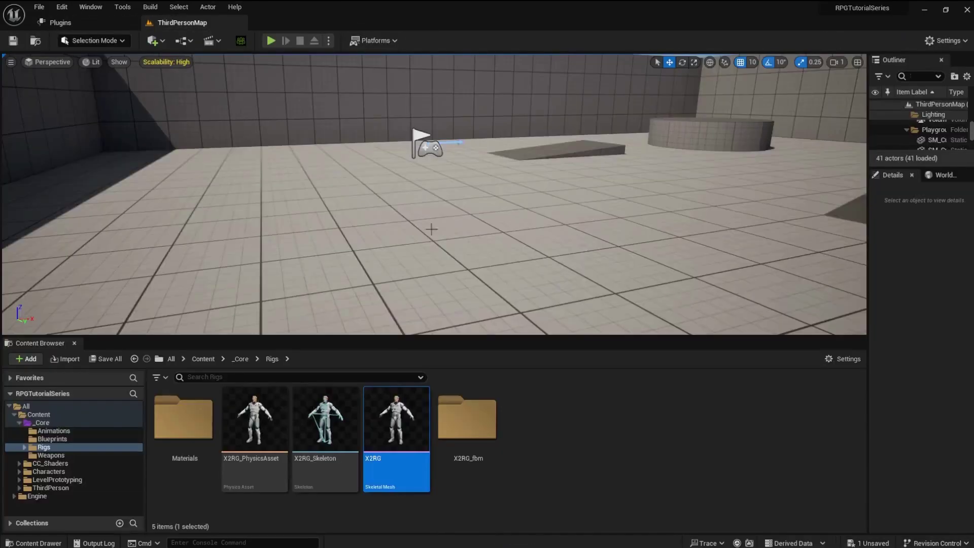
{"action": "left_click_drag", "start_coordinate": [397, 471], "coordinate": [443, 279]}
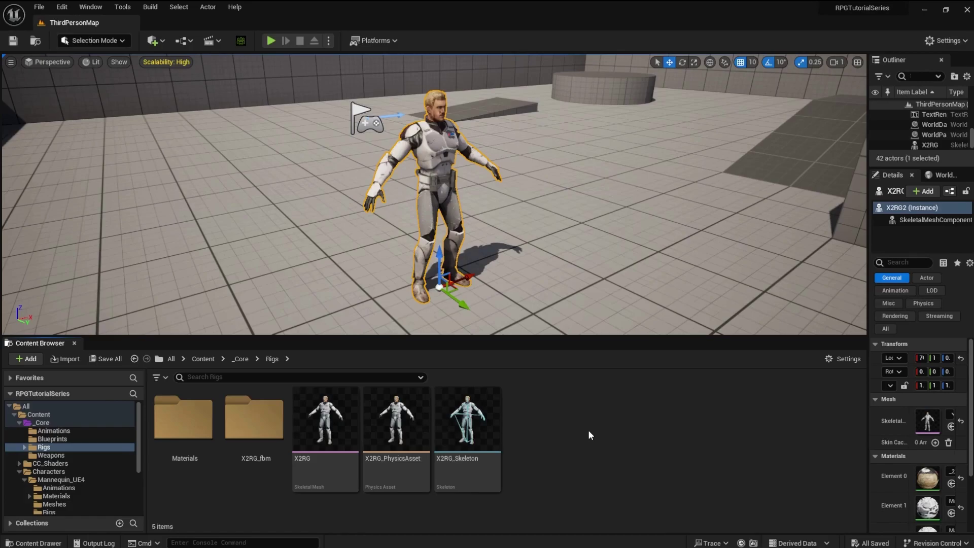
Step: Copy IK_UE4_Mannequin and RTG_UE5Manny_UE4Manny from Characters > Mannequin_UE4 > Rigs into _Core > Rigs
{"action": "left_click", "coordinate": [203, 359]}
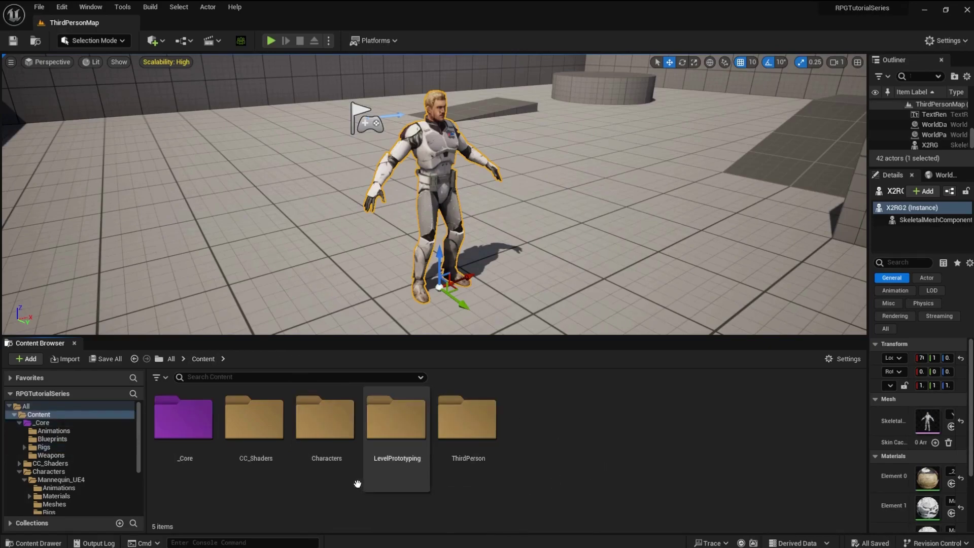
{"action": "double_click", "coordinate": [324, 435]}
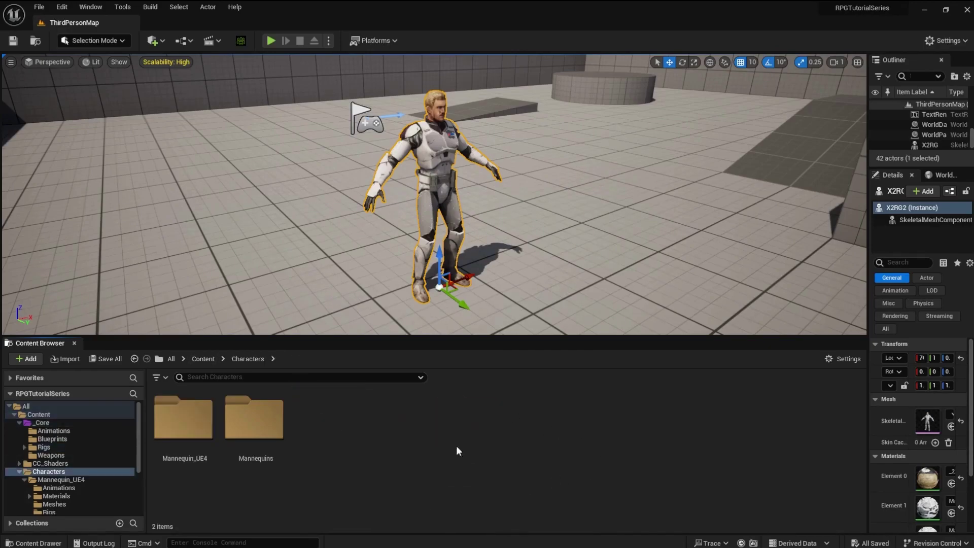
{"action": "double_click", "coordinate": [191, 427]}
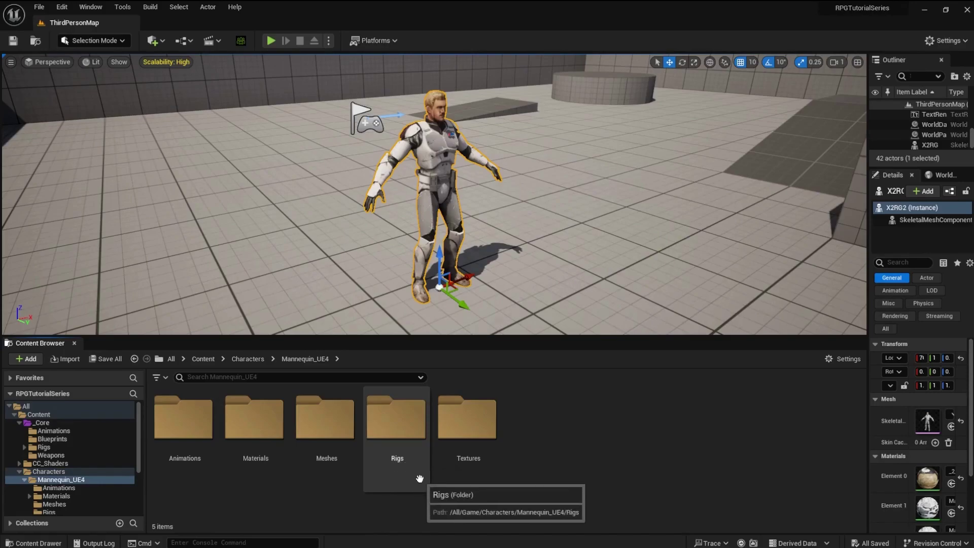
{"action": "double_click", "coordinate": [384, 418]}
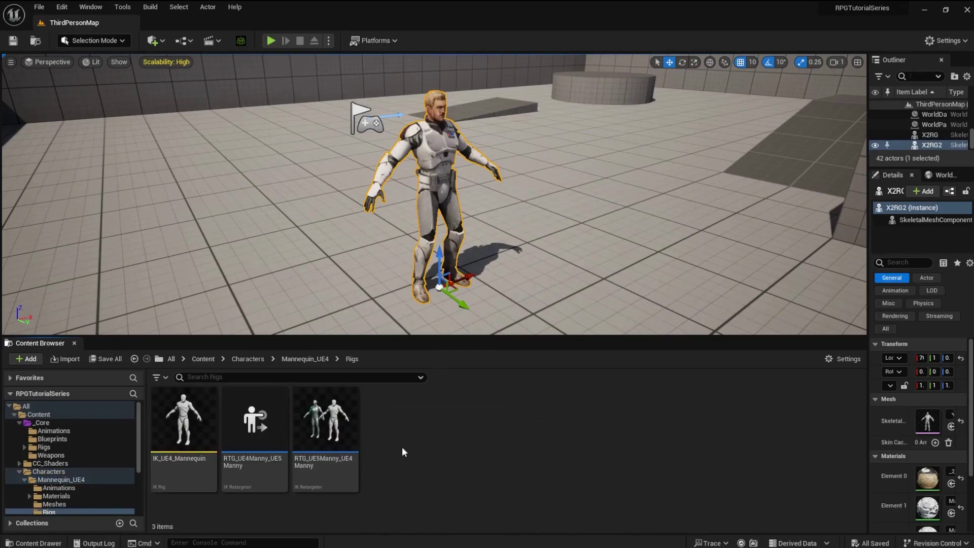
{"action": "left_click", "coordinate": [188, 464]}
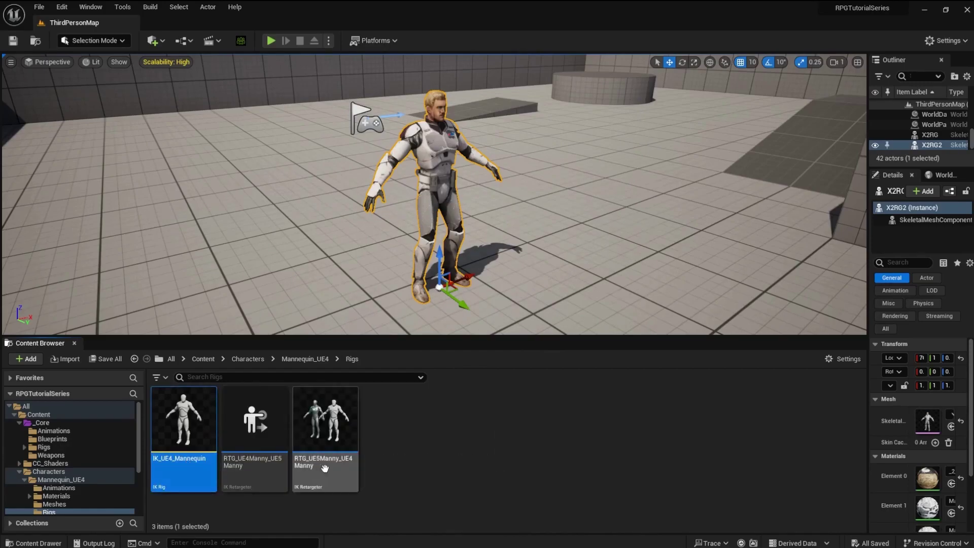
{"action": "left_click", "coordinate": [325, 468], "text": "ctrl"}
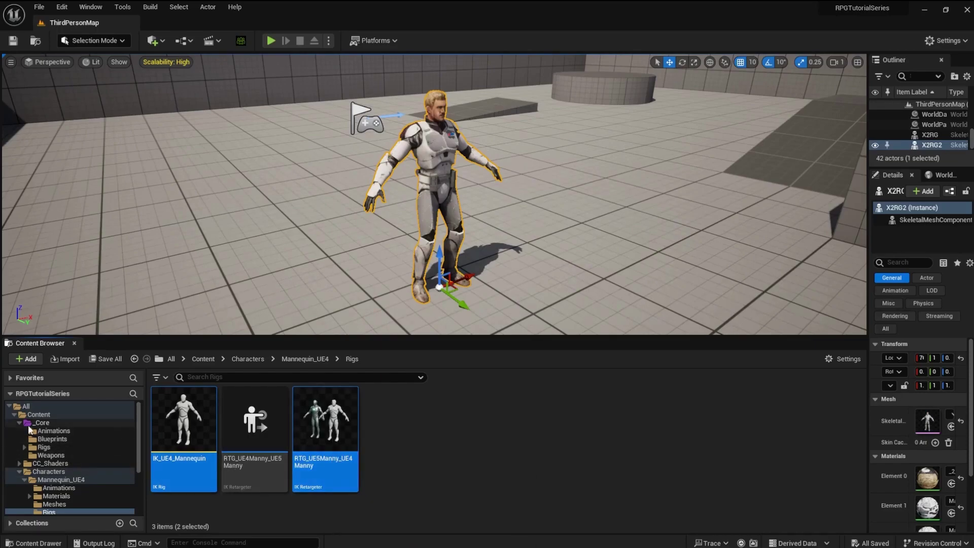
{"action": "left_click", "coordinate": [29, 424]}
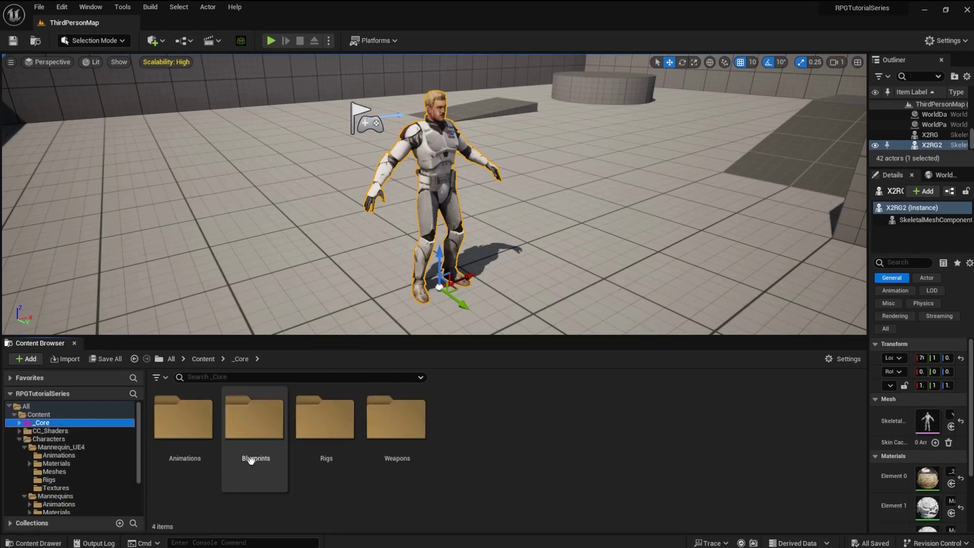
{"action": "double_click", "coordinate": [315, 430]}
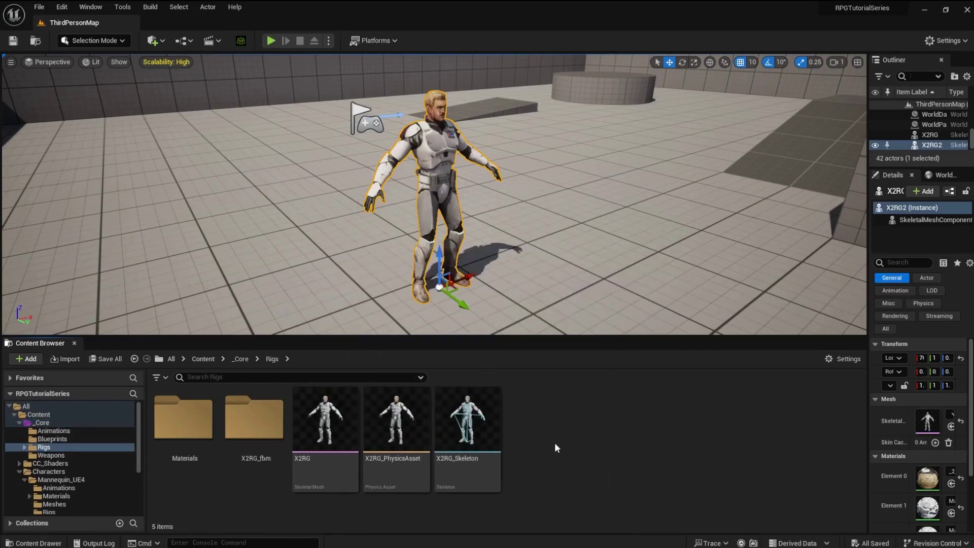
{"action": "left_click", "coordinate": [604, 436]}
Step: Rename the copied IK_UE4_Mannequin rig in _Core > Rigs as IK_X2RG
{"action": "left_click", "coordinate": [597, 461]}
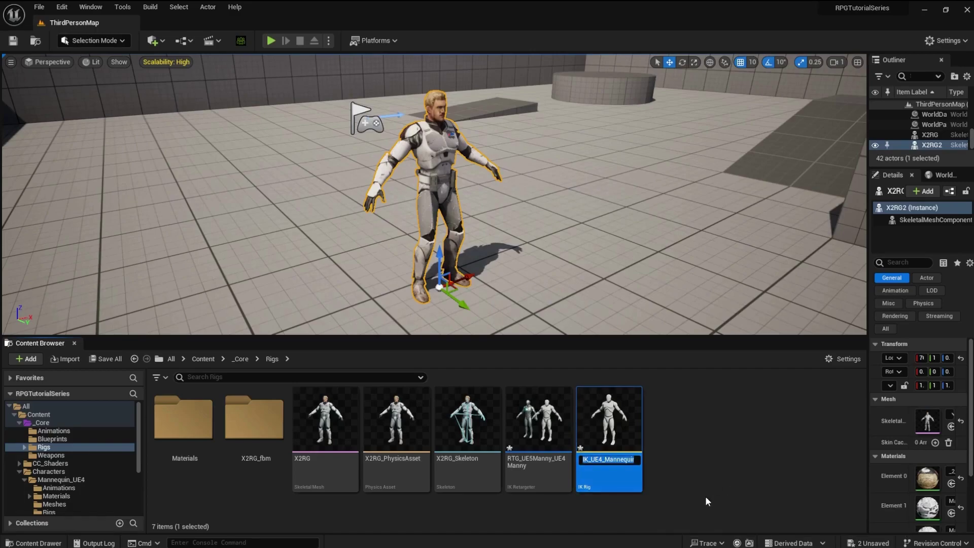
{"action": "type", "text": "IK_"}
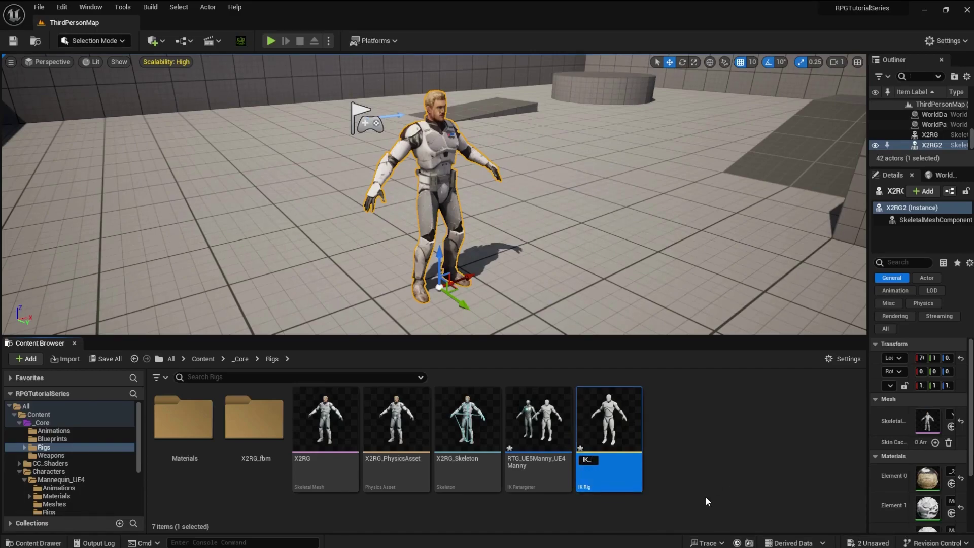
{"action": "type", "text": "R2"}
{"action": "key", "text": "BackSpace"}
{"action": "key", "text": "BackSpace"}
{"action": "type", "text": "X2RG"}
{"action": "key", "text": "Return"}
Step: Rename the copied RTG_UE5Manny_UE4Manny retargeter in _Core > Rigs as RTG_UE5_X2RG
{"action": "right_click", "coordinate": [386, 473]}
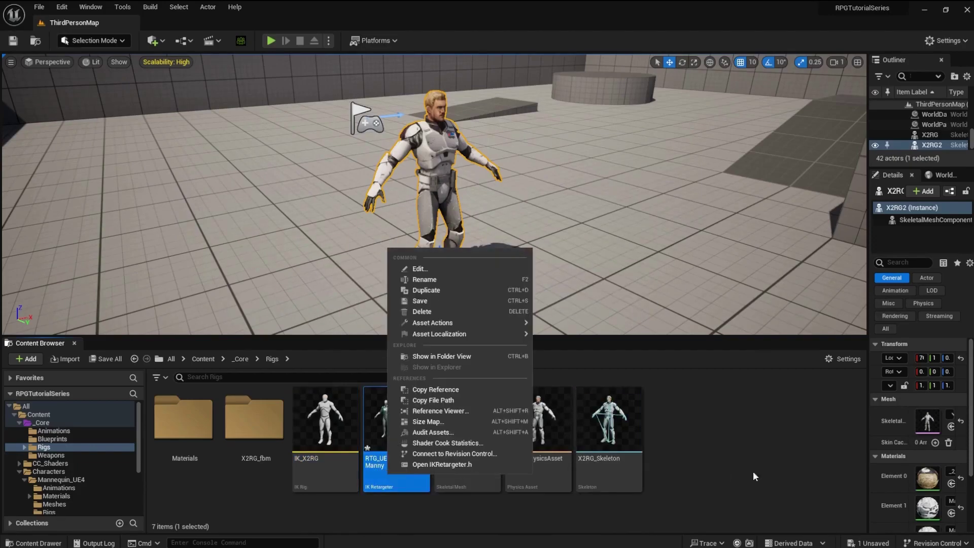
{"action": "key", "text": "Escape"}
{"action": "key", "text": "F2"}
{"action": "type", "text": "RTG_UE5"}
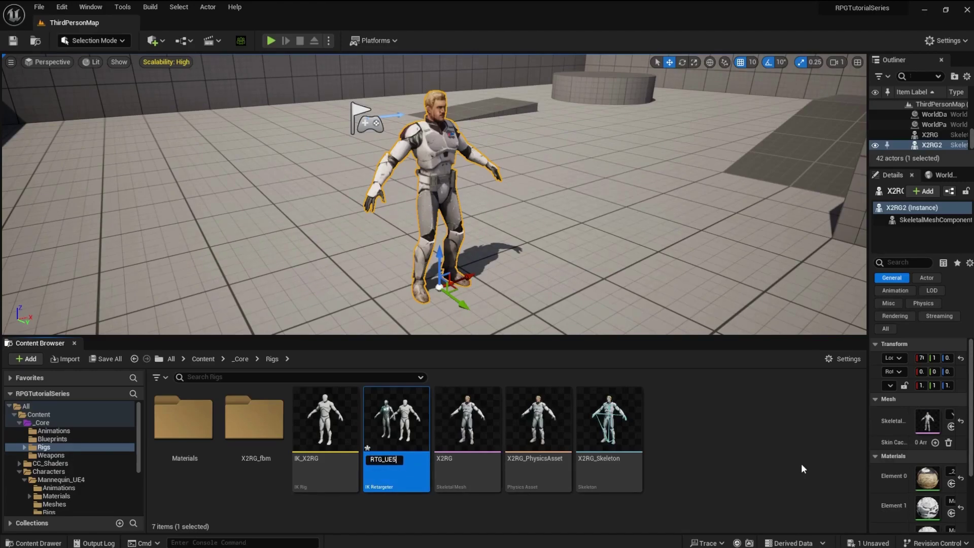
{"action": "type", "text": "_X2RG"}
{"action": "key", "text": "Return"}
Step: Open the IK_X2RG rig and set its preview skeletal mesh to X2RG
{"action": "double_click", "coordinate": [325, 421]}
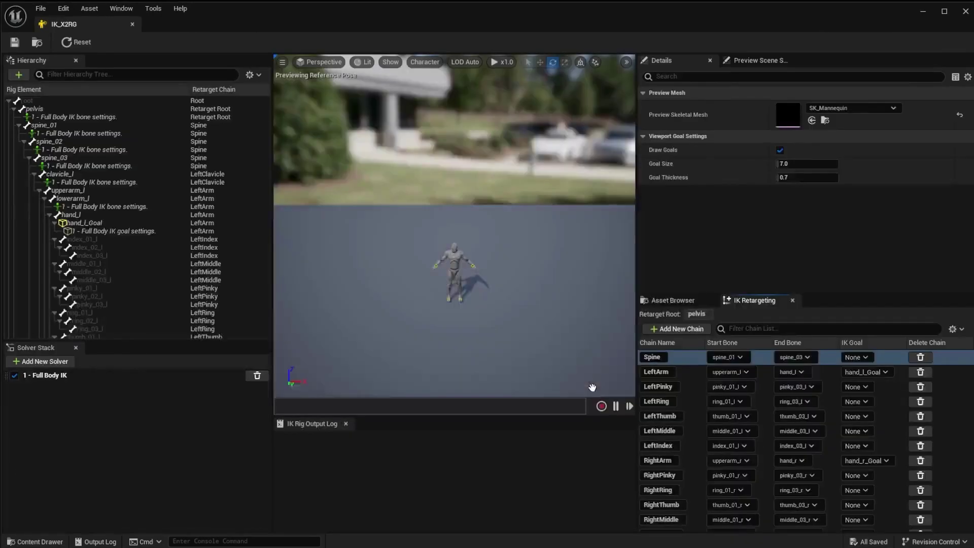
{"action": "left_click_drag", "start_coordinate": [86, 26], "coordinate": [266, 20]}
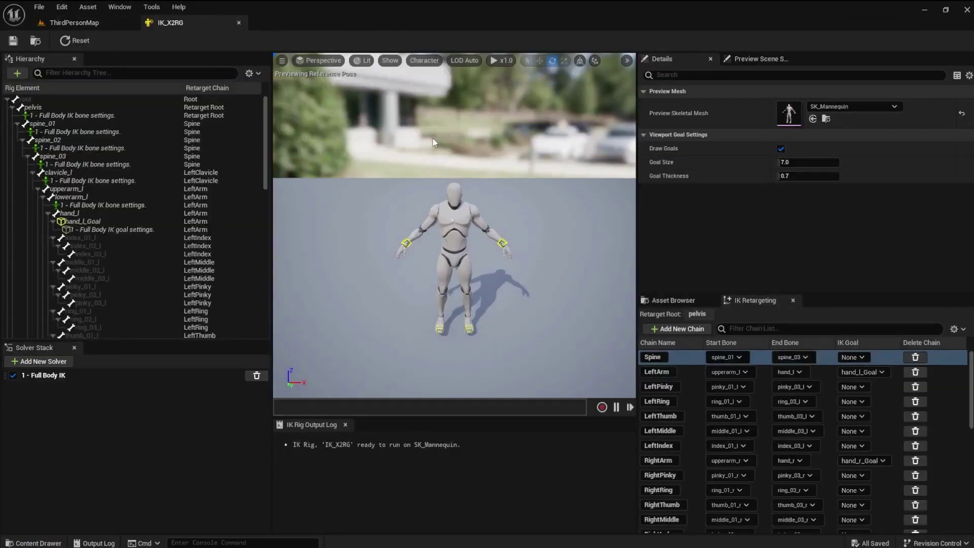
{"action": "left_click", "coordinate": [895, 109]}
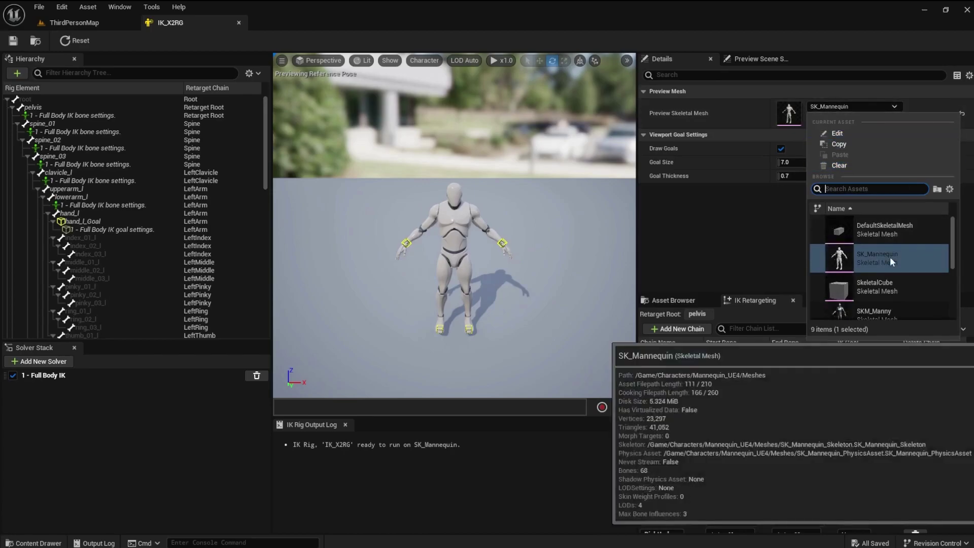
{"action": "scroll", "coordinate": [889, 256], "scroll_direction": "down", "scroll_amount": 5}
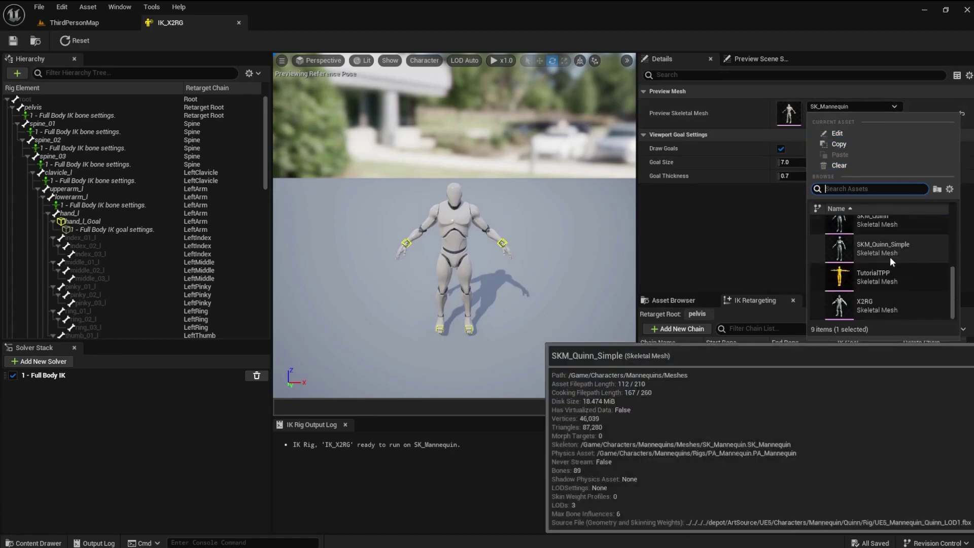
{"action": "left_click", "coordinate": [848, 303]}
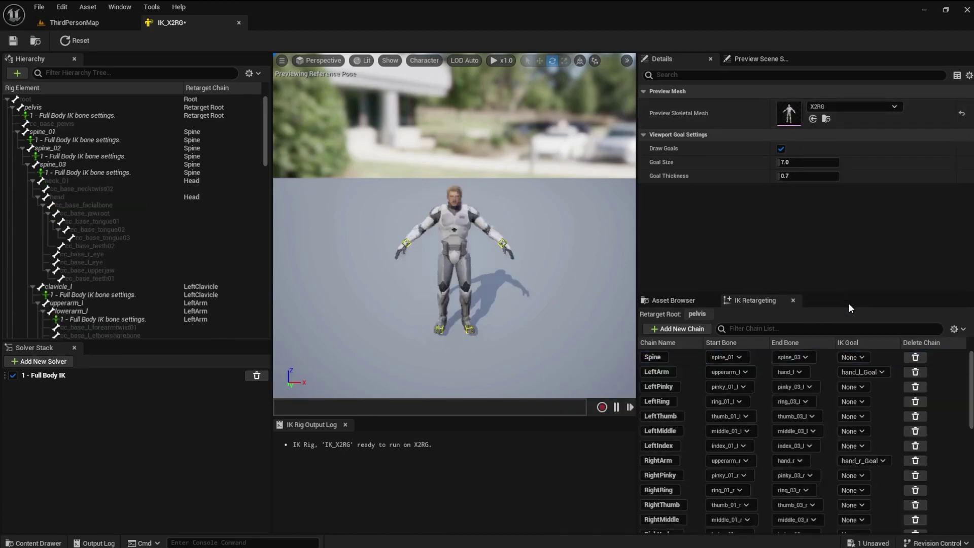
Step: Reset the IK_X2RG rig, save it and close its editor
{"action": "left_click", "coordinate": [71, 42]}
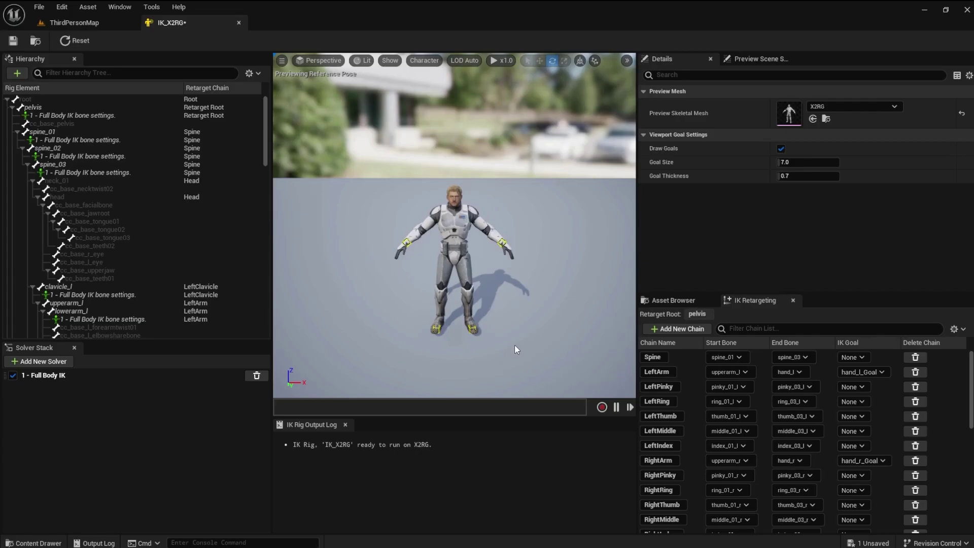
{"action": "left_click", "coordinate": [11, 44]}
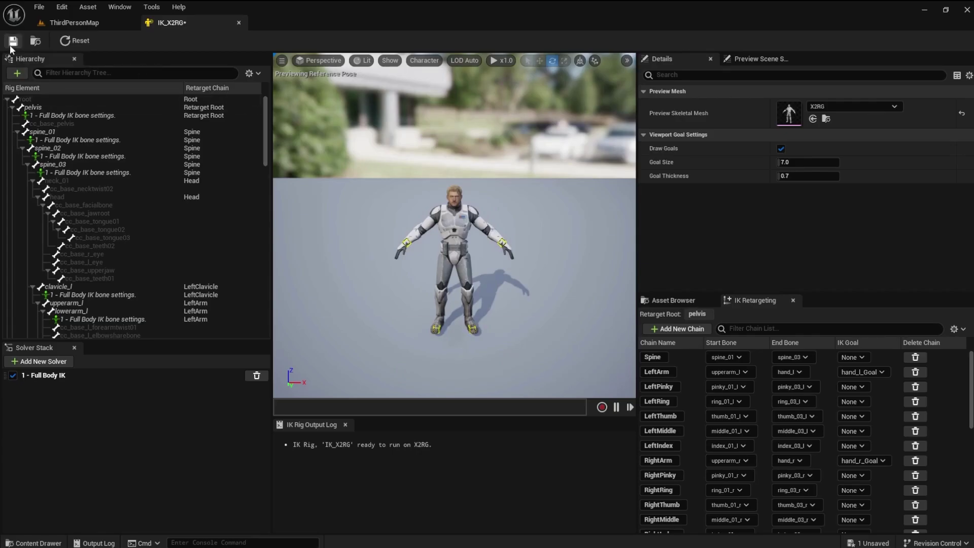
{"action": "left_click", "coordinate": [238, 22]}
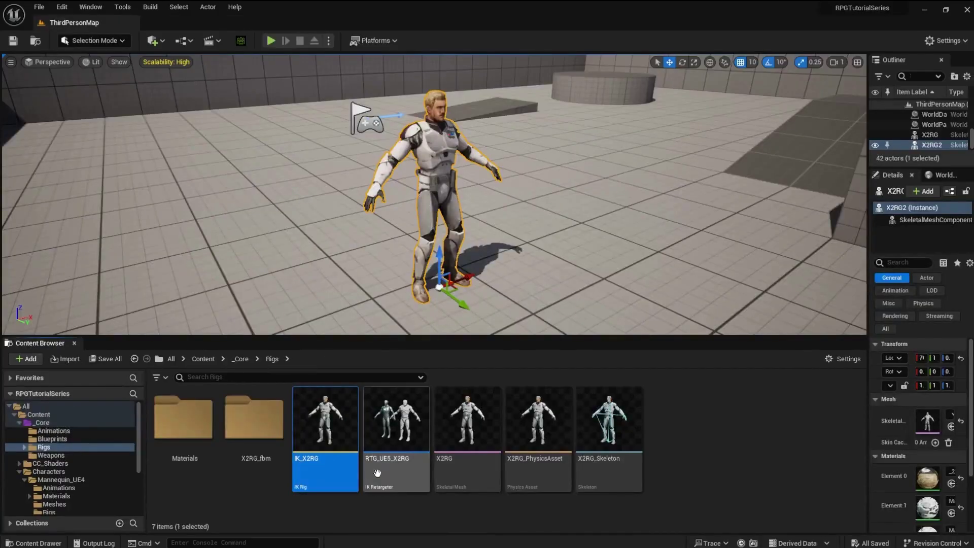
Step: Open the RTG_UE5_X2RG retargeter, set its target preview mesh to X2RG and save it
{"action": "left_click", "coordinate": [392, 485]}
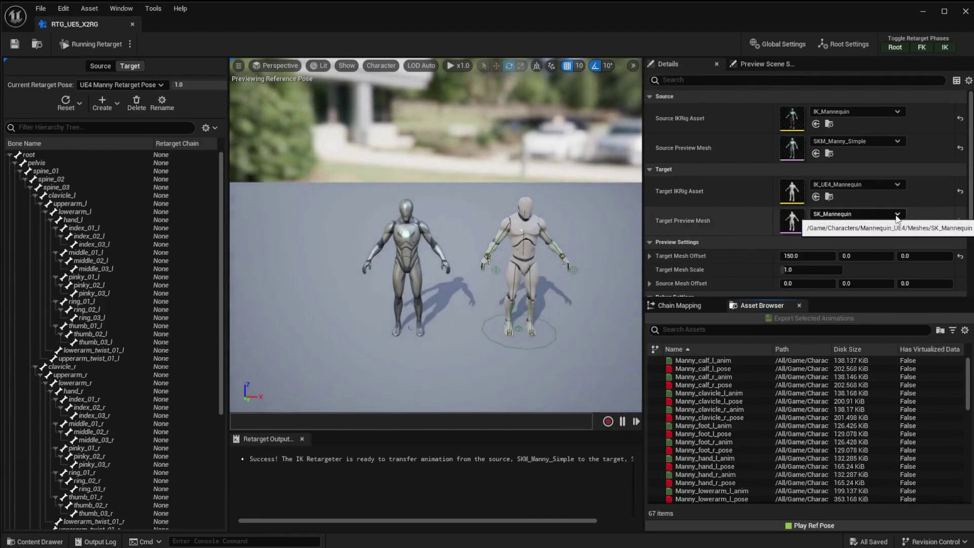
{"action": "left_click", "coordinate": [897, 214]}
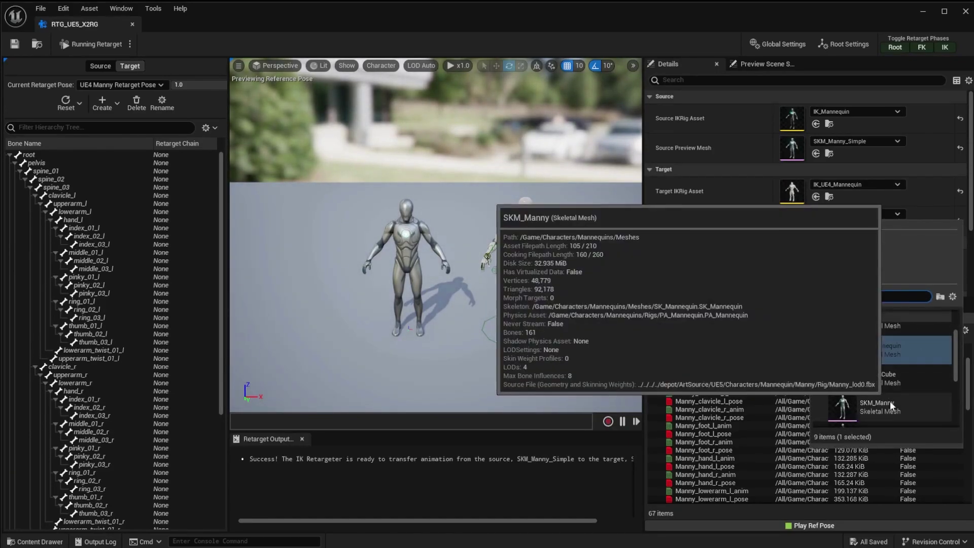
{"action": "scroll", "coordinate": [890, 401], "scroll_direction": "down", "scroll_amount": 2}
{"action": "scroll", "coordinate": [890, 401], "scroll_direction": "down", "scroll_amount": 1}
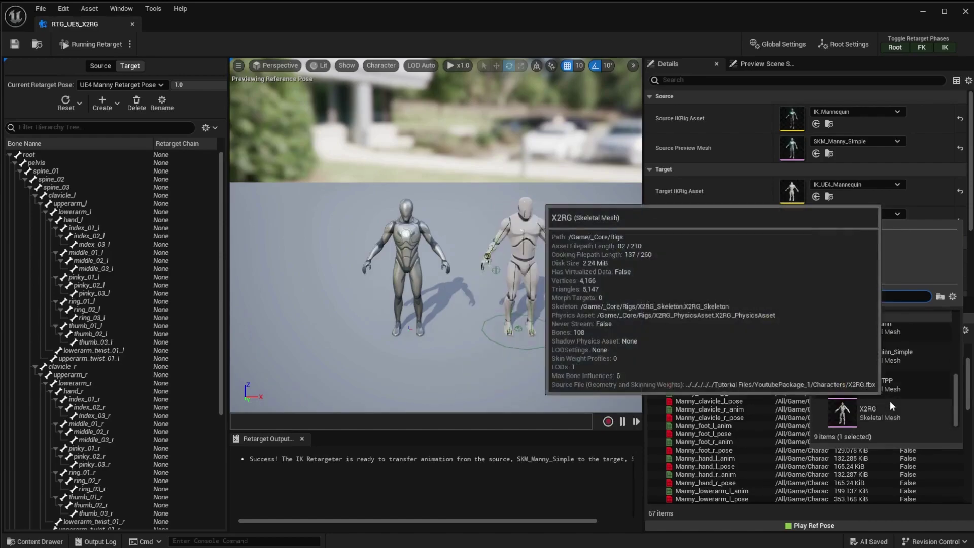
{"action": "left_click", "coordinate": [860, 413]}
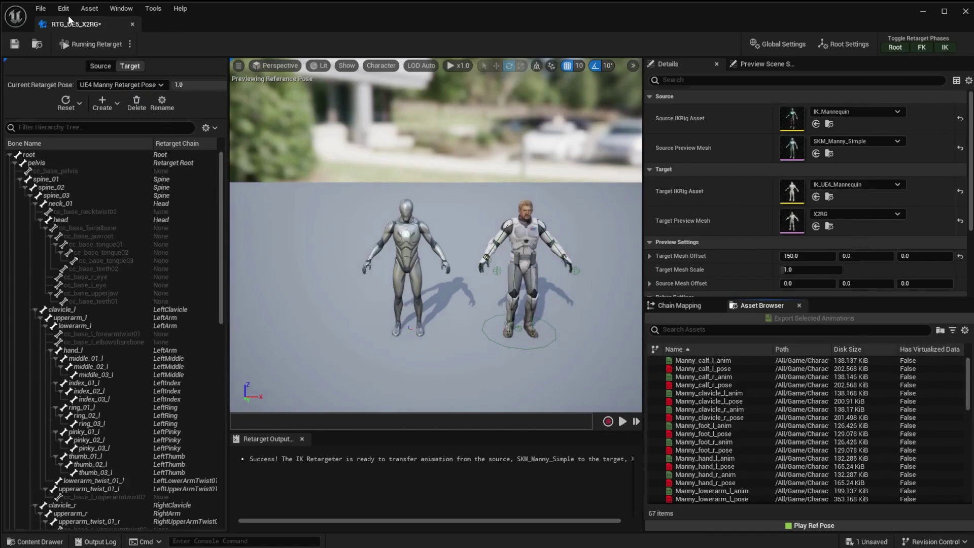
{"action": "left_click_drag", "start_coordinate": [65, 23], "coordinate": [207, 24]}
{"action": "left_click", "coordinate": [13, 43]}
Step: Search the retargeter's animations for "run" and preview MM_Run_Fwd on both characters
{"action": "left_click", "coordinate": [694, 330]}
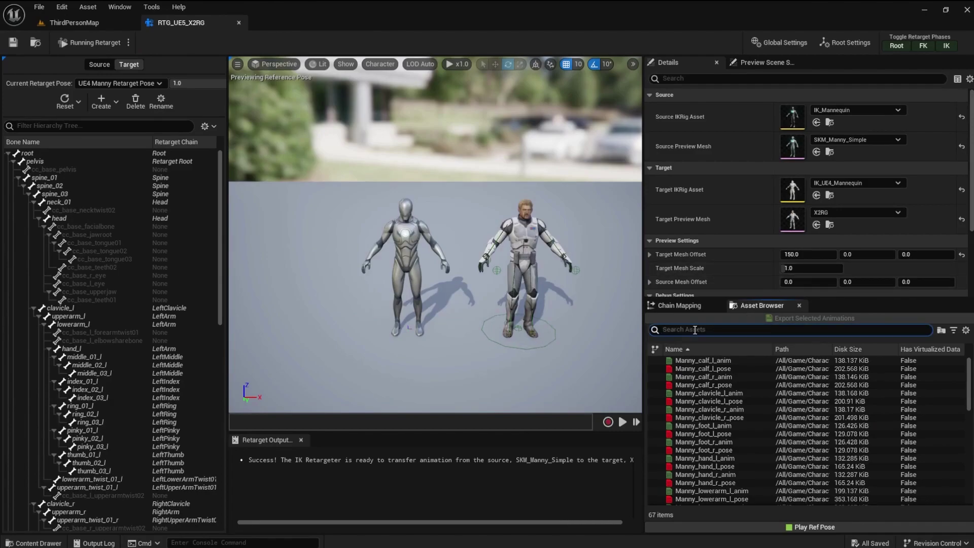
{"action": "type", "text": "run"}
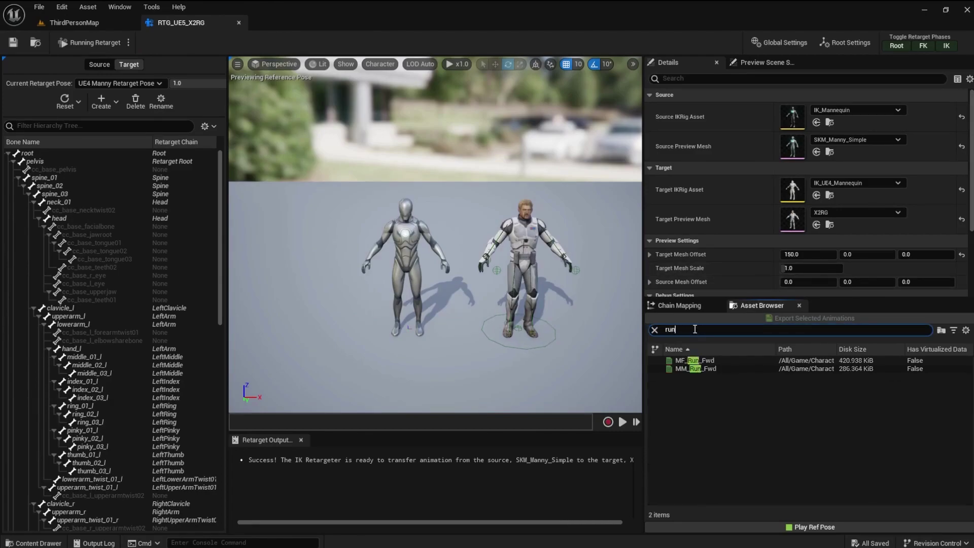
{"action": "left_click", "coordinate": [690, 369]}
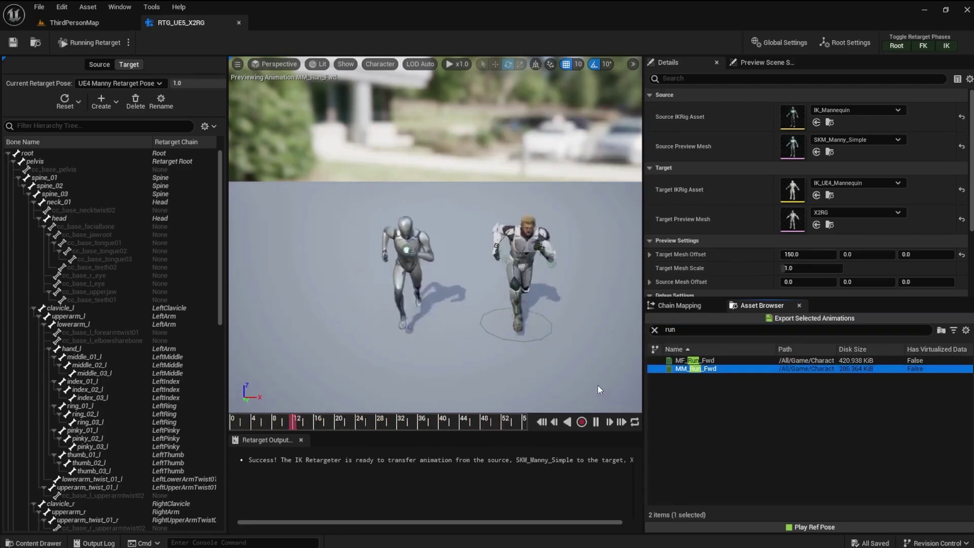
{"action": "left_click_drag", "start_coordinate": [598, 390], "coordinate": [426, 391]}
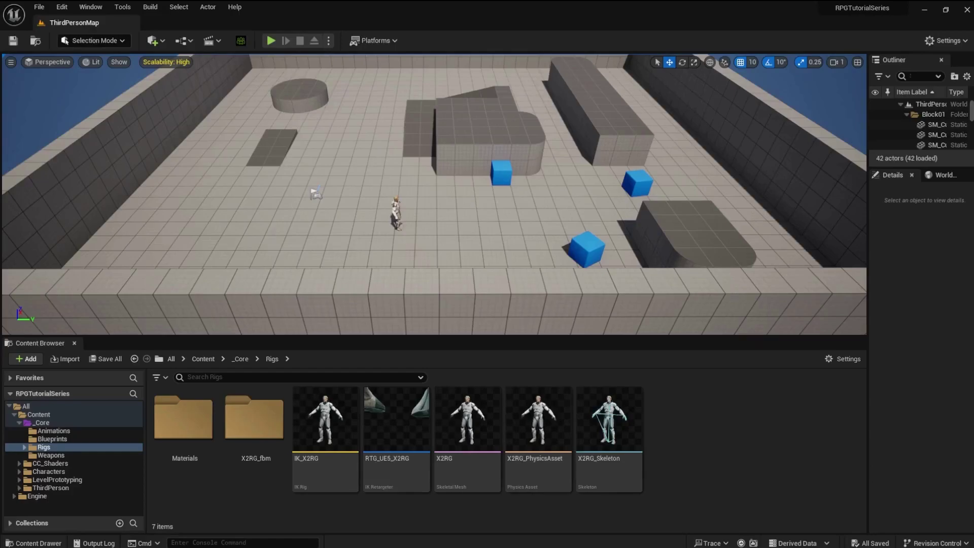
Step: Duplicate BP_ThirdPersonCharacter in ThirdPerson > Blueprints and name the copy BP_X2
{"action": "left_click", "coordinate": [203, 359]}
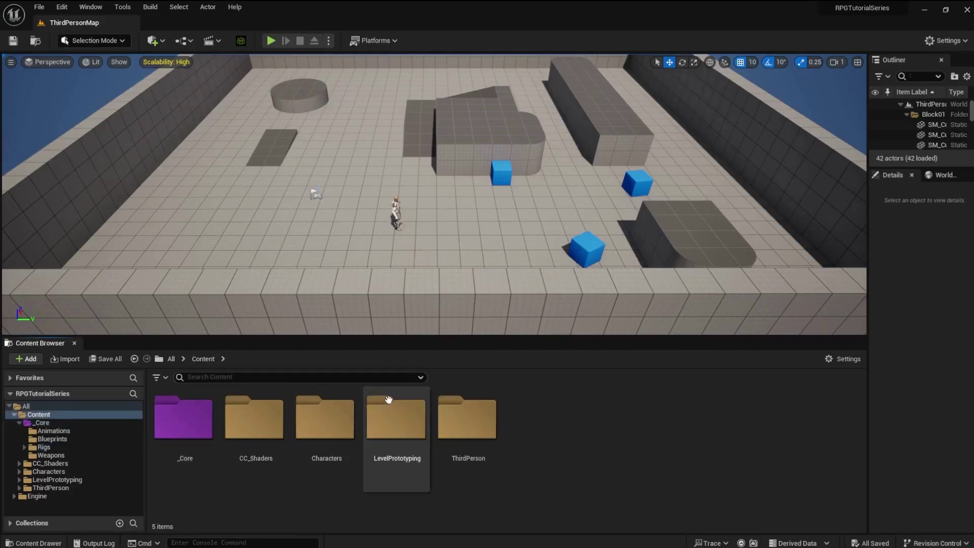
{"action": "double_click", "coordinate": [468, 421]}
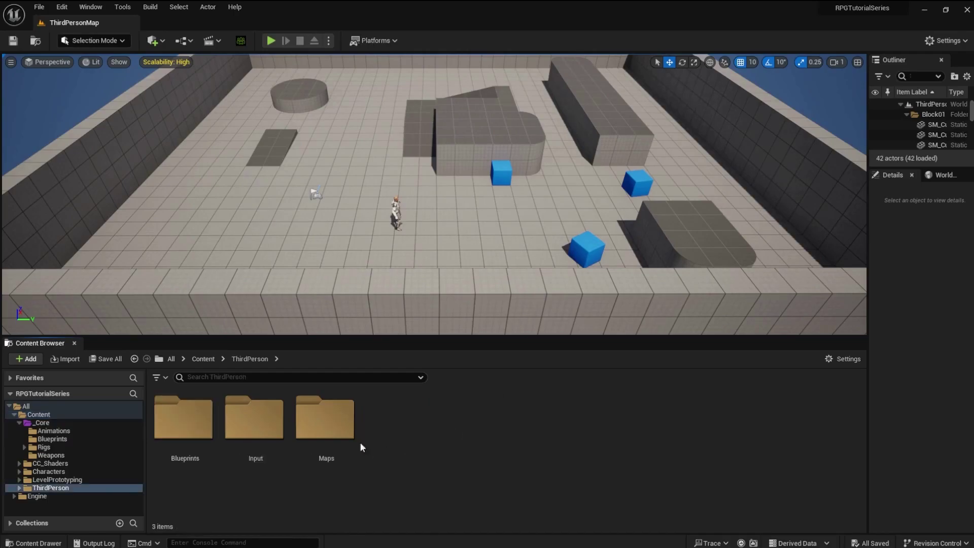
{"action": "double_click", "coordinate": [192, 434]}
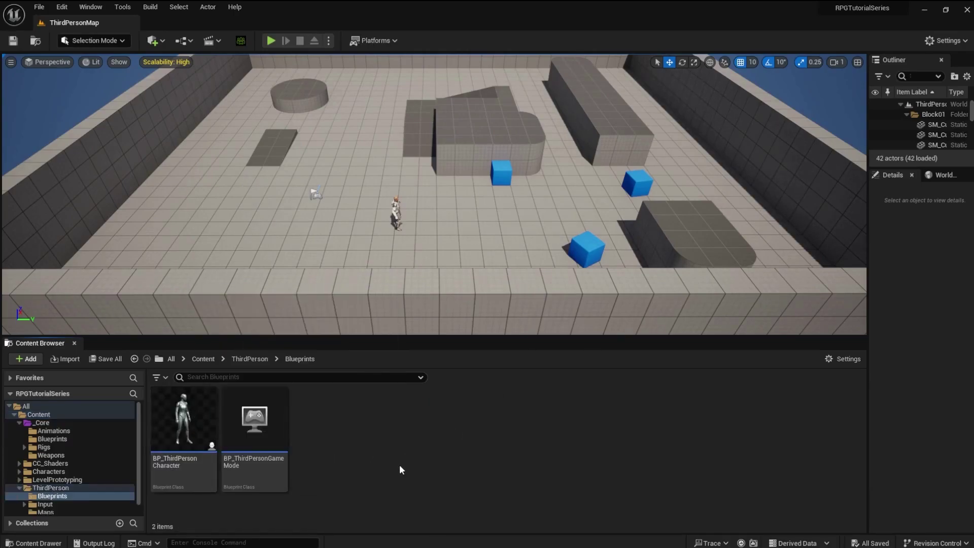
{"action": "left_click", "coordinate": [177, 481]}
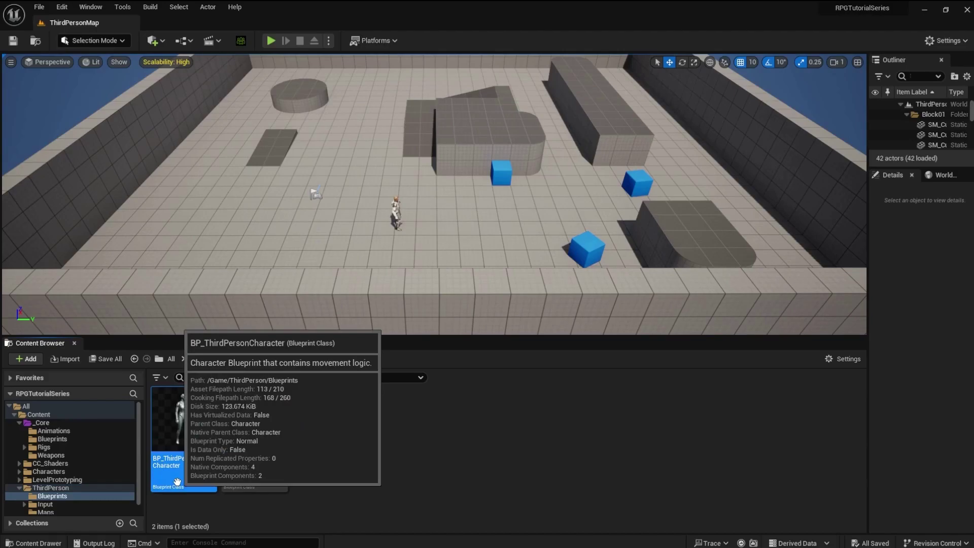
{"action": "right_click", "coordinate": [177, 482]}
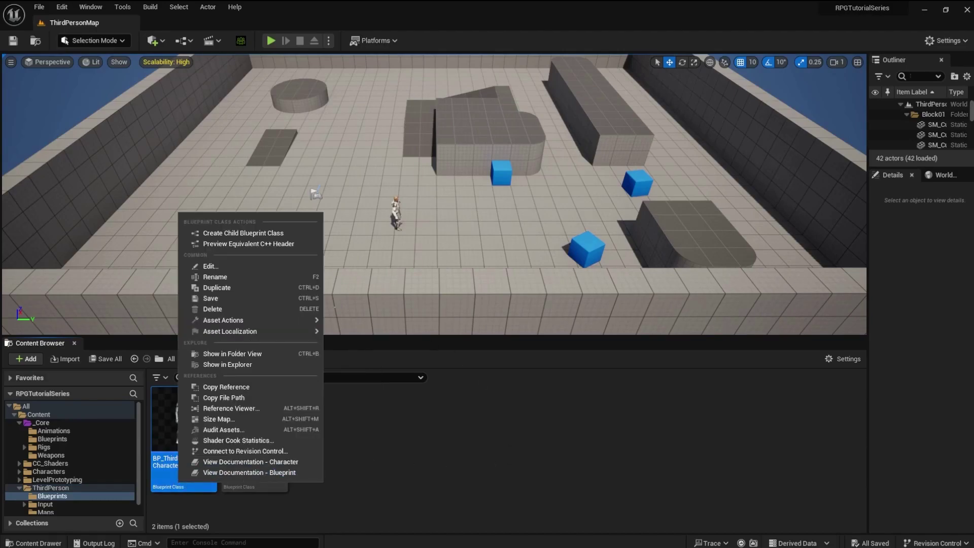
{"action": "left_click", "coordinate": [217, 287]}
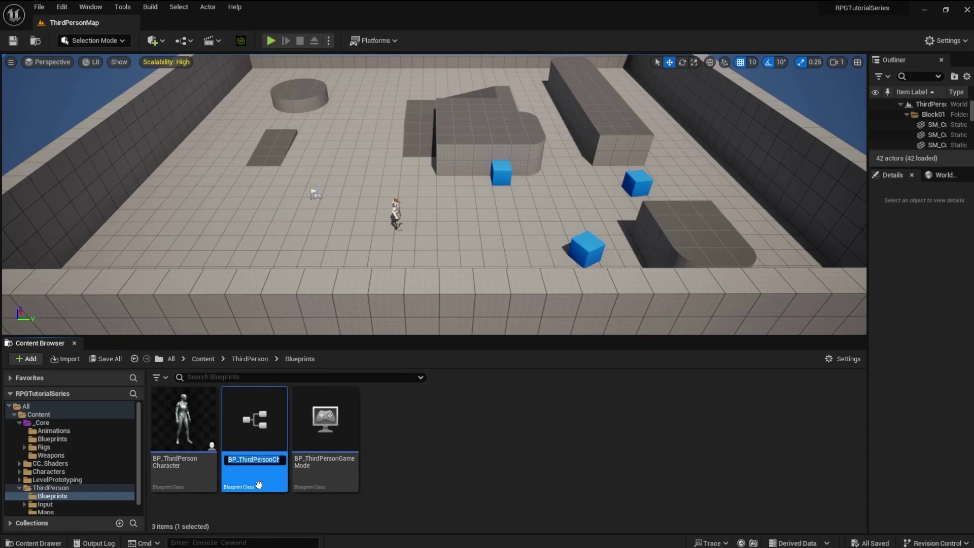
{"action": "type", "text": "BP_"}
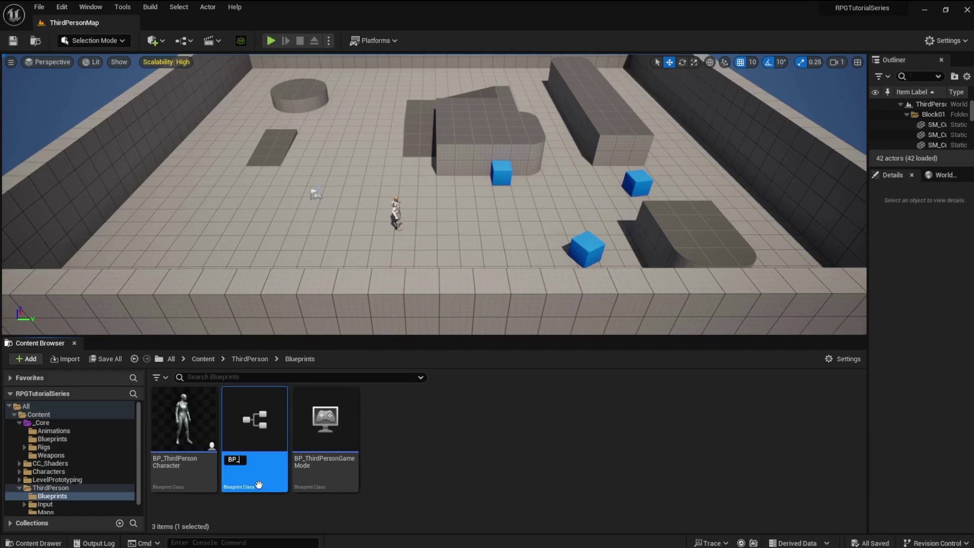
{"action": "type", "text": "X2"}
{"action": "key", "text": "Return"}
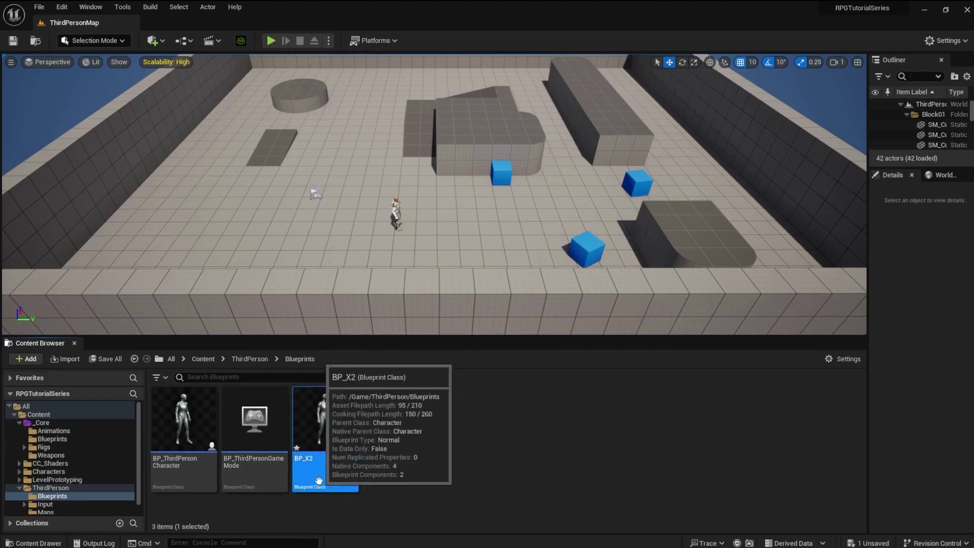
Step: Move BP_X2 into the _Core > Blueprints folder and open that folder
{"action": "left_click_drag", "start_coordinate": [319, 480], "coordinate": [54, 437]}
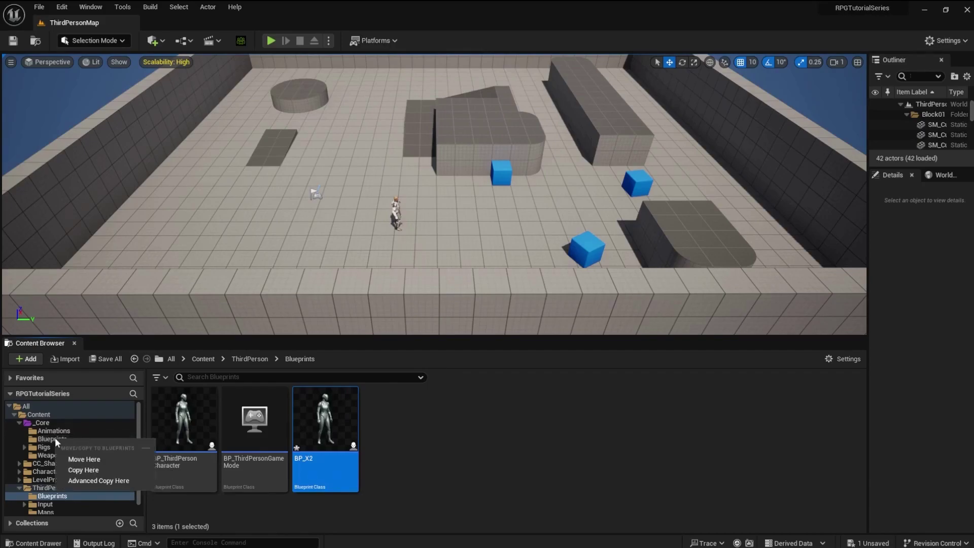
{"action": "left_click", "coordinate": [81, 459]}
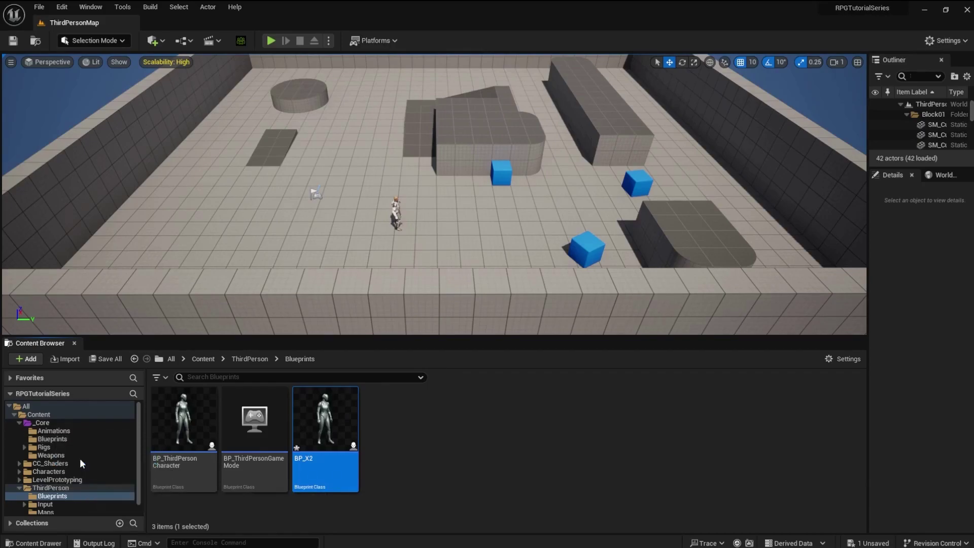
{"action": "left_click", "coordinate": [32, 440]}
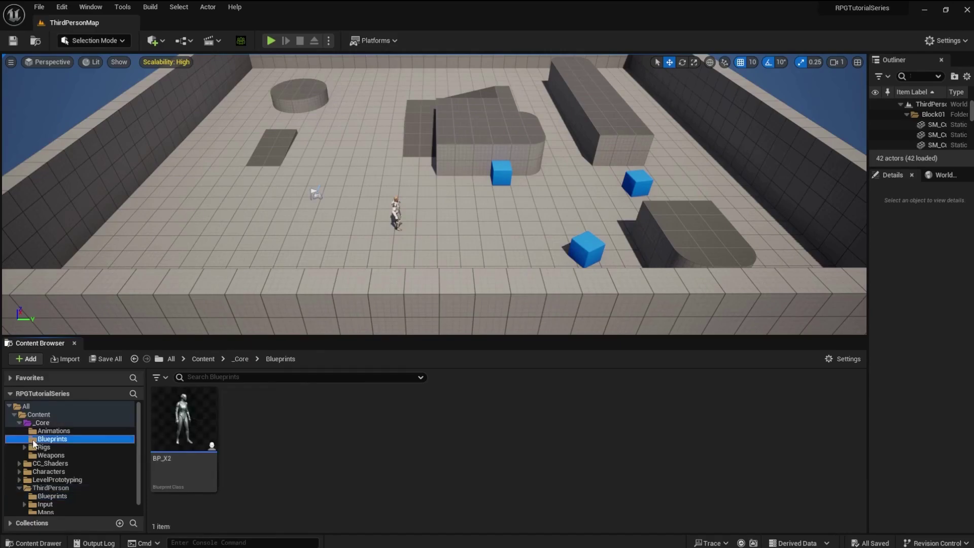
Step: Create an Animation Blueprint for X2RG_Skeleton in _Core > Blueprints, name it ABP_X2 and open it
{"action": "right_click", "coordinate": [283, 479]}
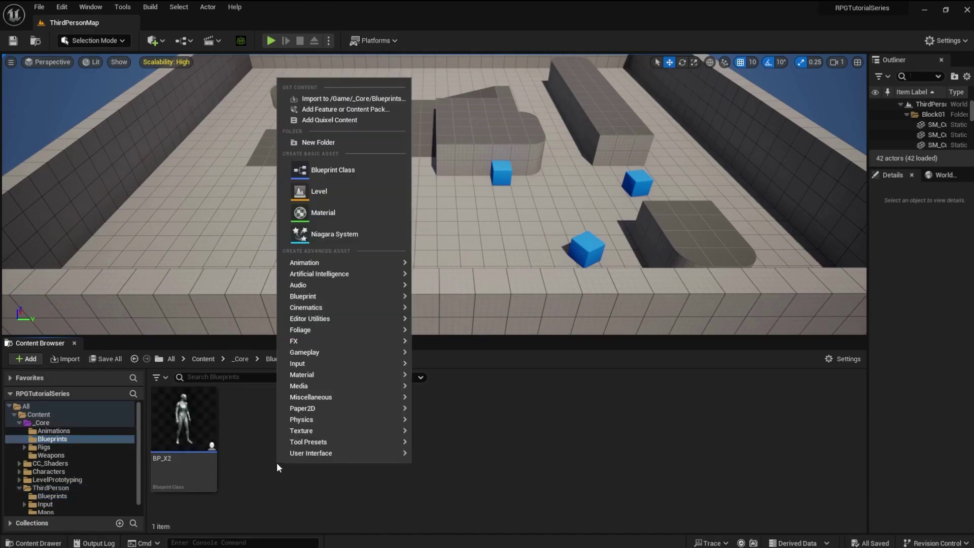
{"action": "mouse_move", "coordinate": [326, 287]}
{"action": "mouse_move", "coordinate": [318, 263]}
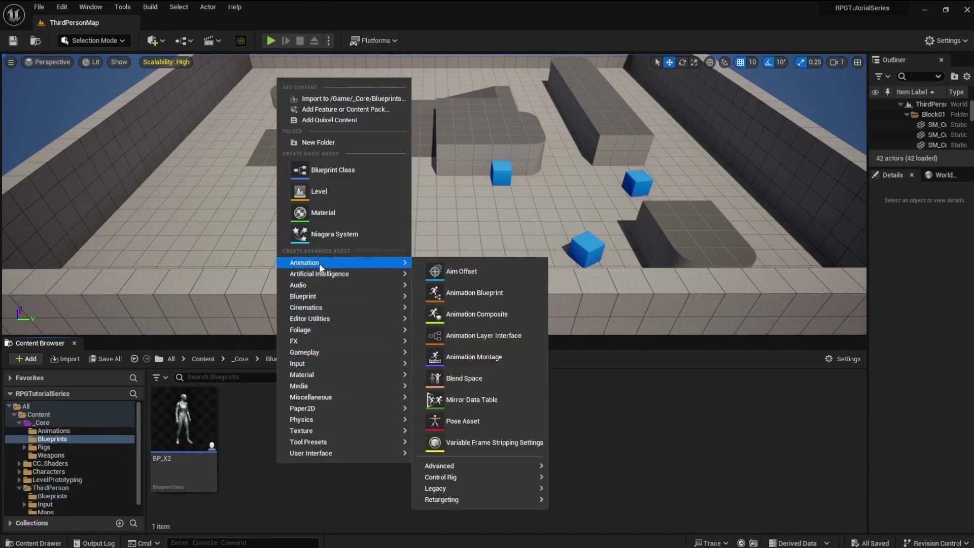
{"action": "left_click", "coordinate": [459, 296]}
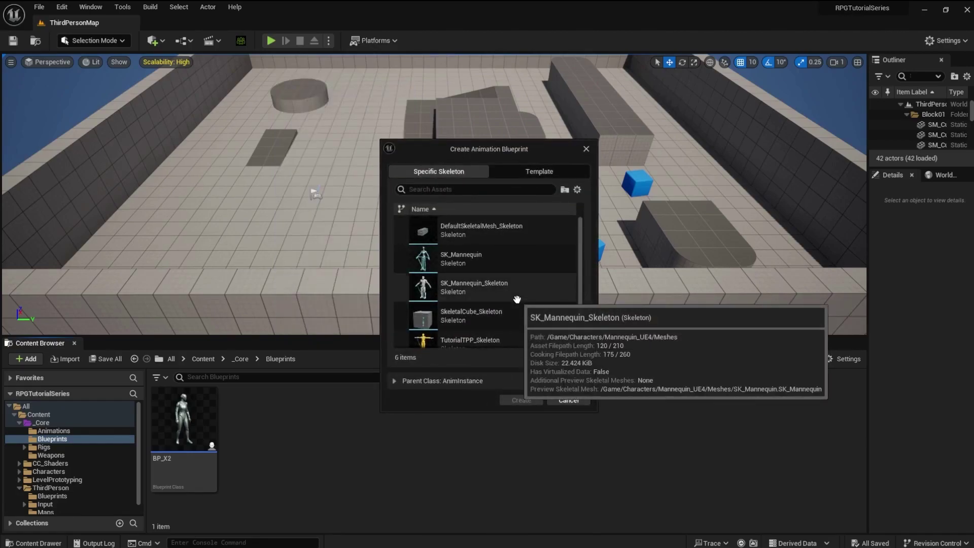
{"action": "scroll", "coordinate": [508, 300], "scroll_direction": "down", "scroll_amount": 2}
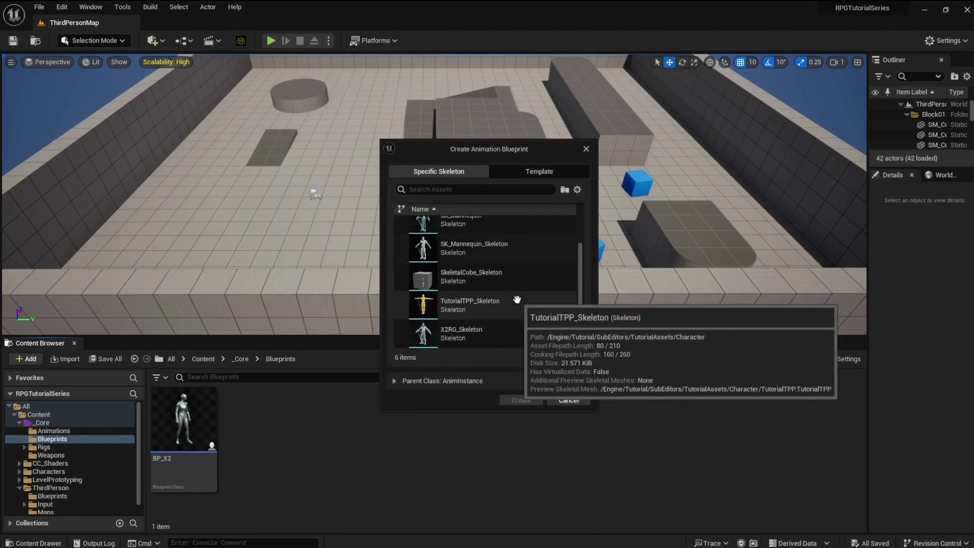
{"action": "left_click", "coordinate": [451, 332]}
{"action": "left_click", "coordinate": [521, 399]}
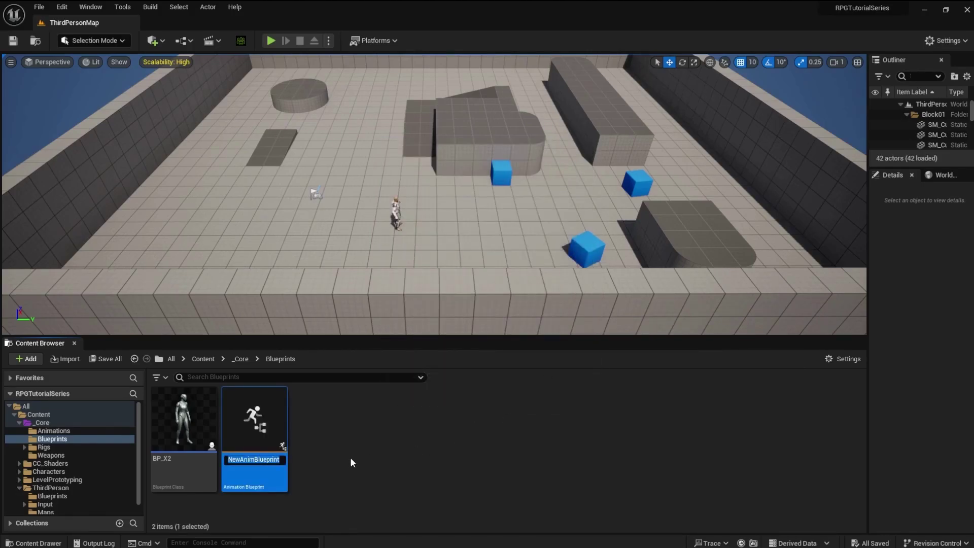
{"action": "type", "text": "ABP"}
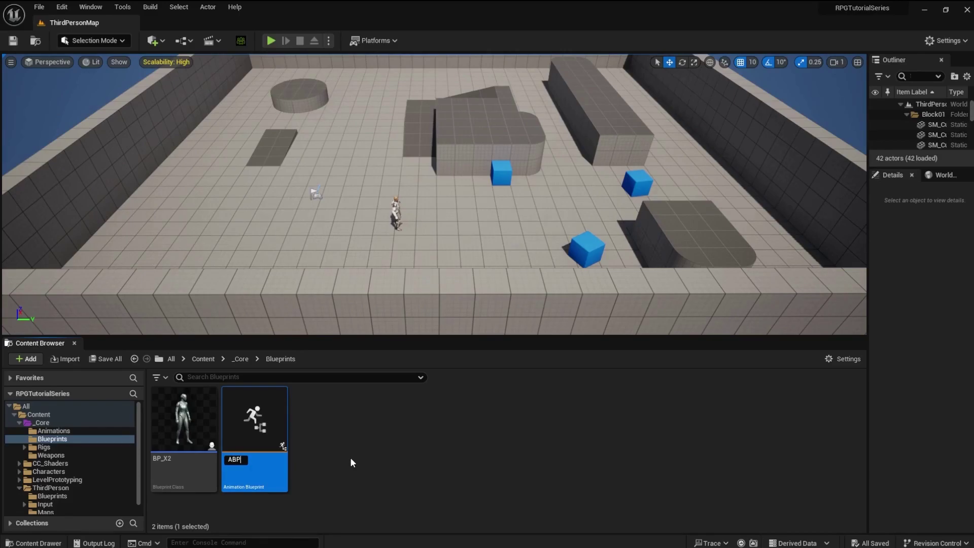
{"action": "type", "text": "_X2"}
{"action": "key", "text": "Return"}
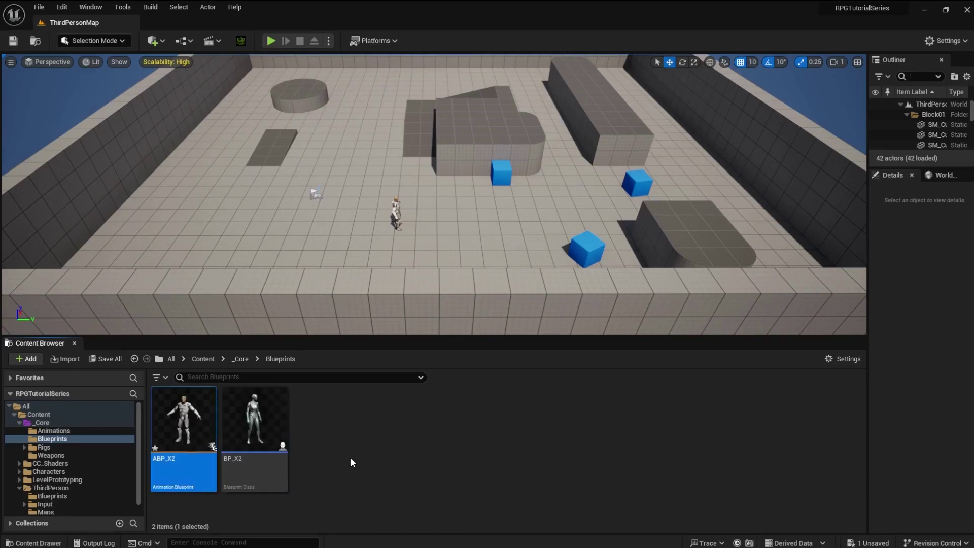
{"action": "double_click", "coordinate": [182, 464]}
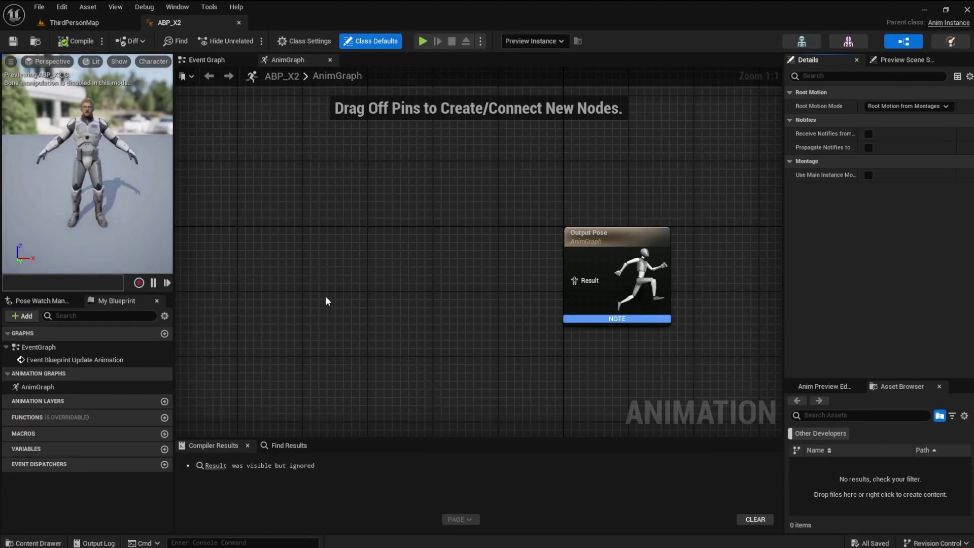
Step: Add a Retarget Pose From Mesh node to the AnimGraph, connect it to Output Pose and straighten the connection
{"action": "right_click", "coordinate": [324, 279]}
{"action": "type", "text": "retarget pose"}
{"action": "left_click", "coordinate": [407, 375]}
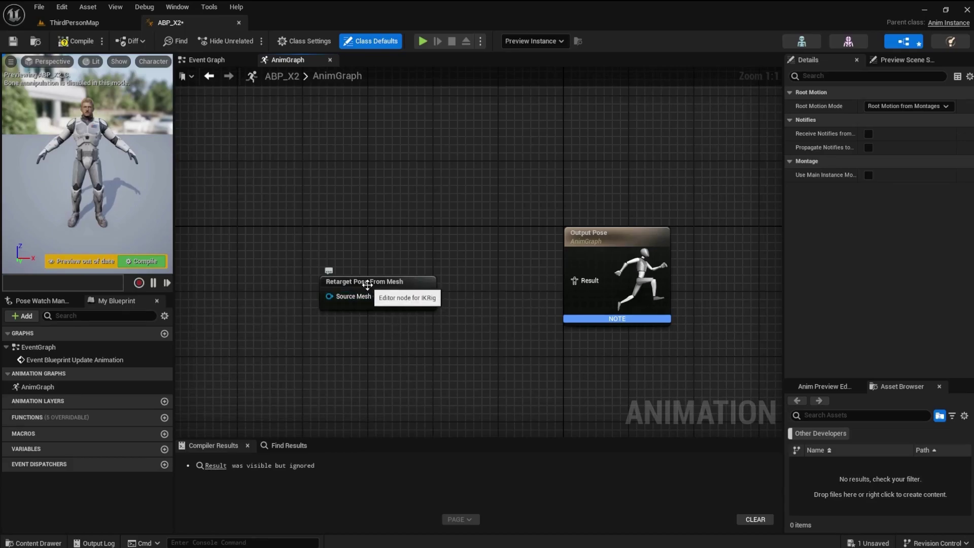
{"action": "left_click_drag", "start_coordinate": [425, 296], "coordinate": [569, 283]}
{"action": "left_click_drag", "start_coordinate": [398, 218], "coordinate": [578, 299]}
{"action": "key", "text": "q"}
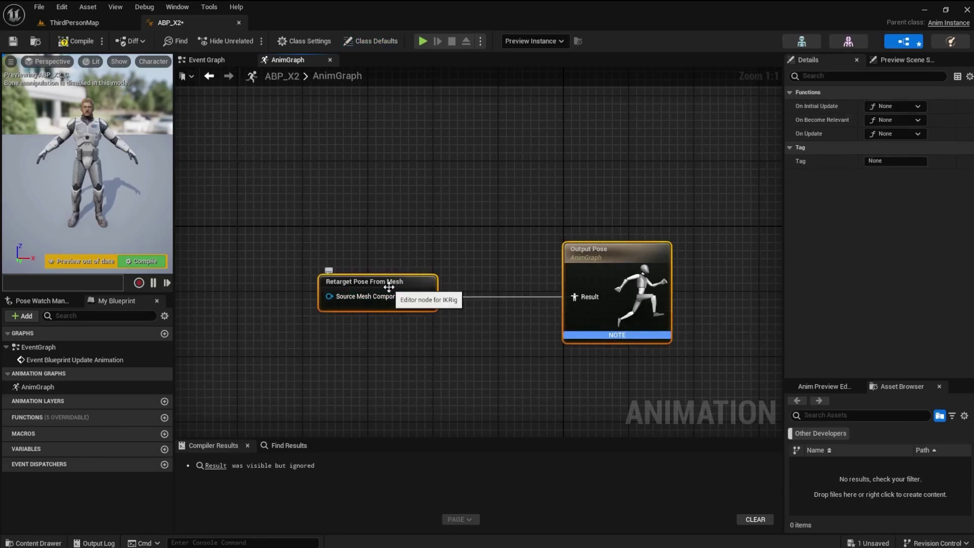
Step: Set the Retarget Pose From Mesh node's IKRetargeter Asset to RTG_UE5_X2RG, and compile, save and close ABP_X2
{"action": "left_click", "coordinate": [394, 288]}
{"action": "left_click_drag", "start_coordinate": [785, 133], "coordinate": [720, 133]}
{"action": "left_click", "coordinate": [901, 121]}
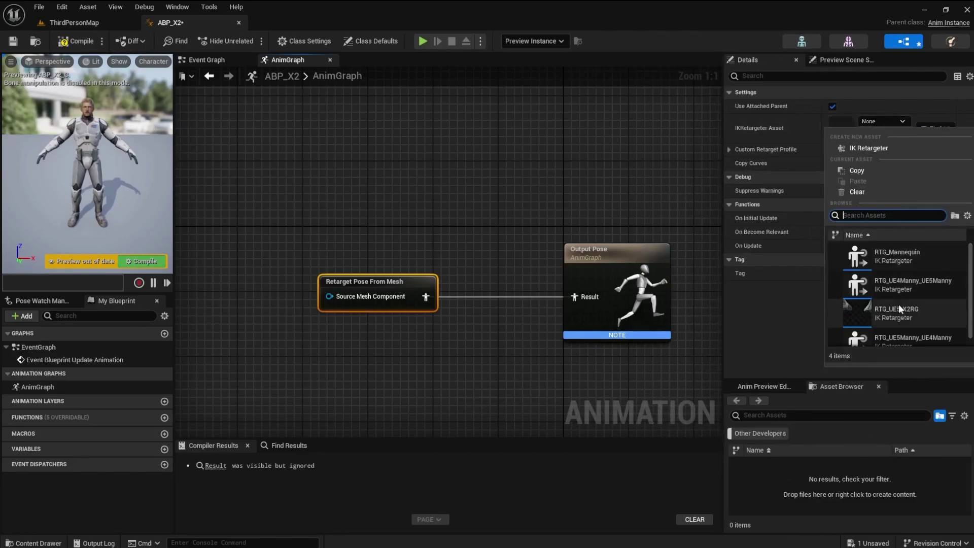
{"action": "left_click", "coordinate": [885, 312]}
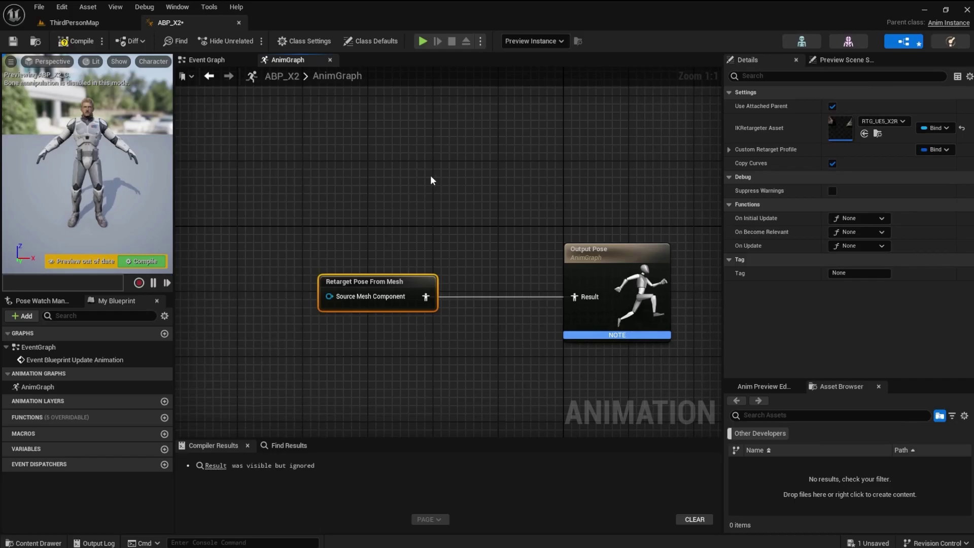
{"action": "left_click", "coordinate": [147, 262]}
{"action": "left_click", "coordinate": [12, 42]}
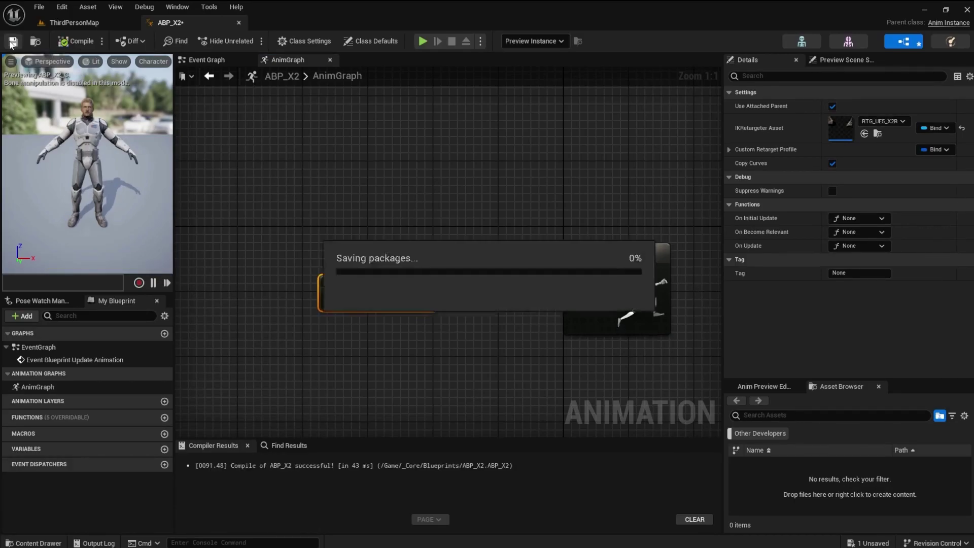
{"action": "left_click", "coordinate": [239, 23]}
Step: Open BP_X2 in its viewport and add a Skeletal Mesh component named X2 under the character's Mesh component
{"action": "double_click", "coordinate": [255, 424]}
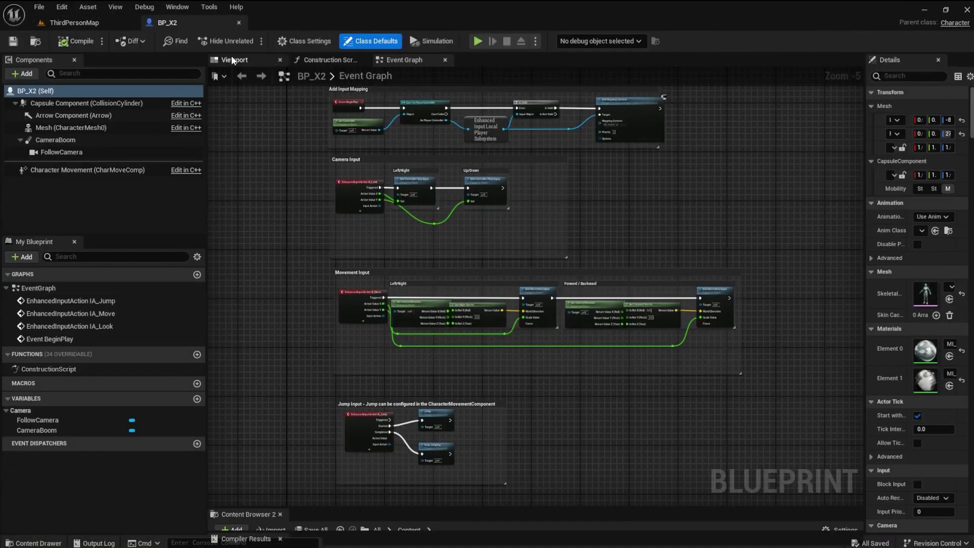
{"action": "left_click", "coordinate": [231, 61]}
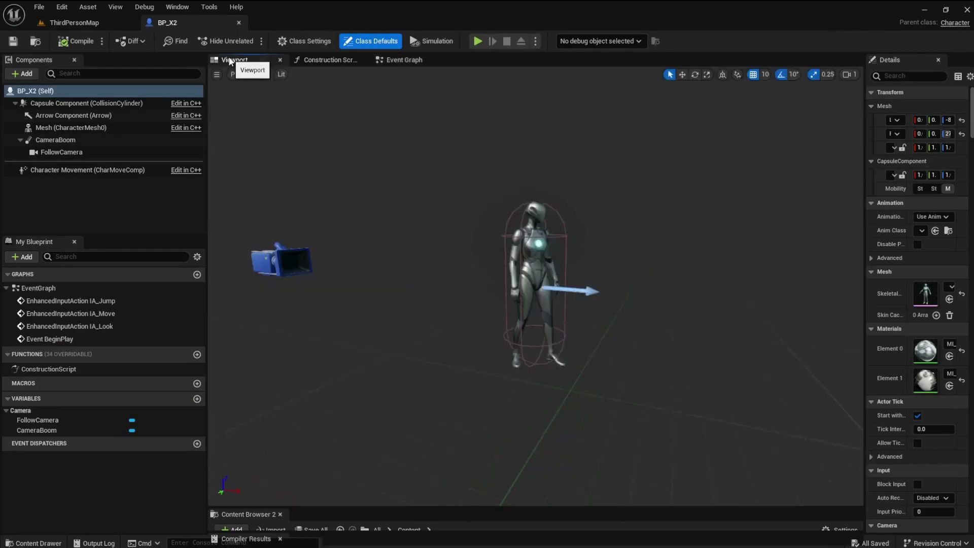
{"action": "left_click", "coordinate": [60, 128]}
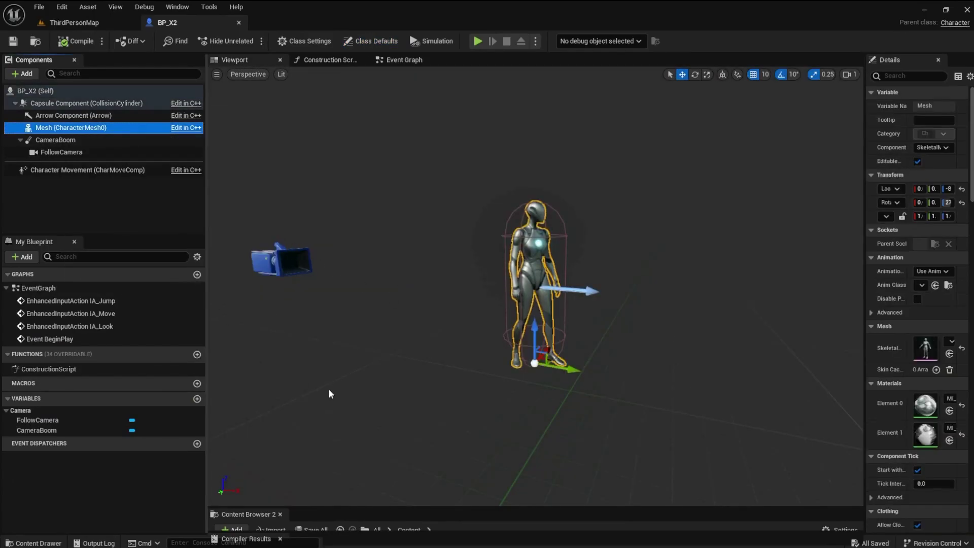
{"action": "left_click", "coordinate": [23, 75]}
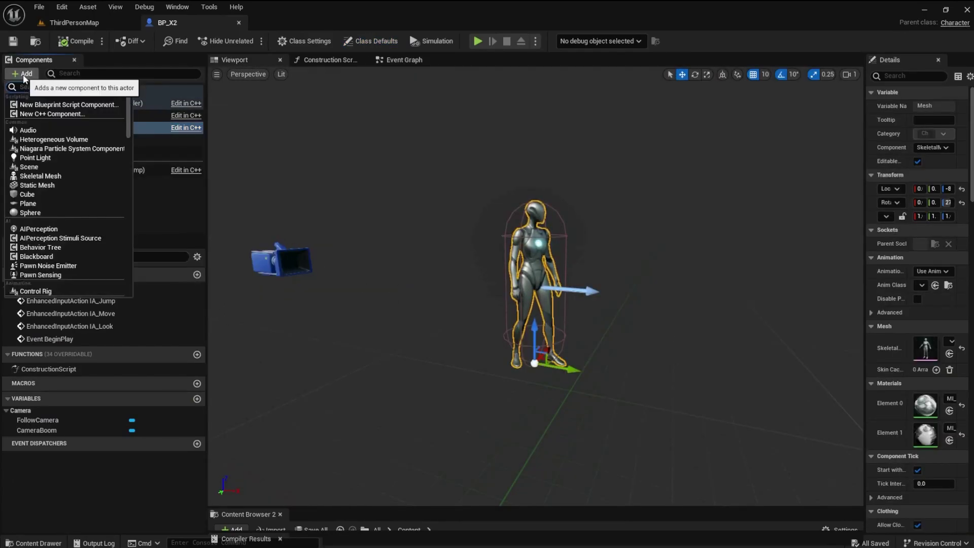
{"action": "left_click", "coordinate": [42, 178]}
{"action": "type", "text": "X@"}
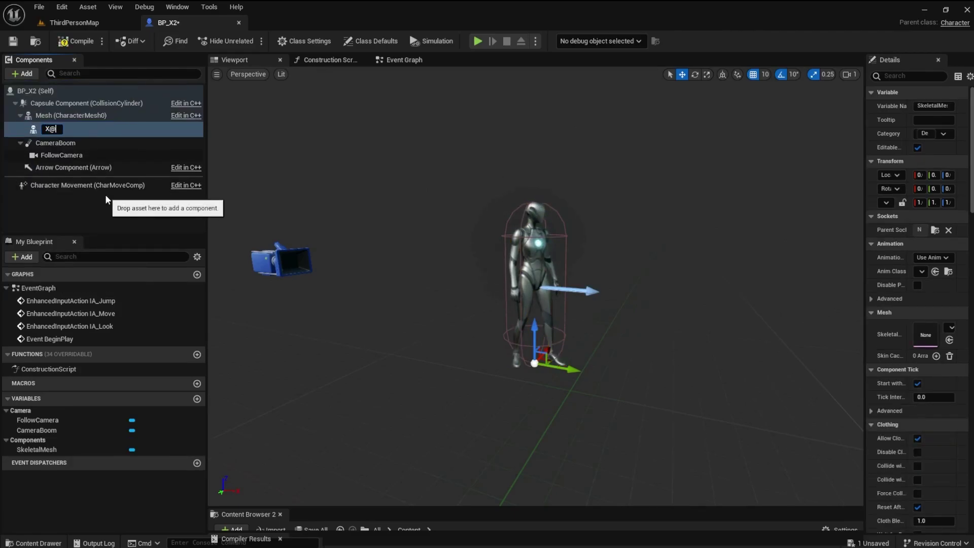
{"action": "key", "text": "BackSpace"}
{"action": "type", "text": "2"}
{"action": "key", "text": "Return"}
Step: Assign the ABP_X2 anim class and the X2RG skeletal mesh asset to the X2 component
{"action": "left_click_drag", "start_coordinate": [865, 260], "coordinate": [765, 261]}
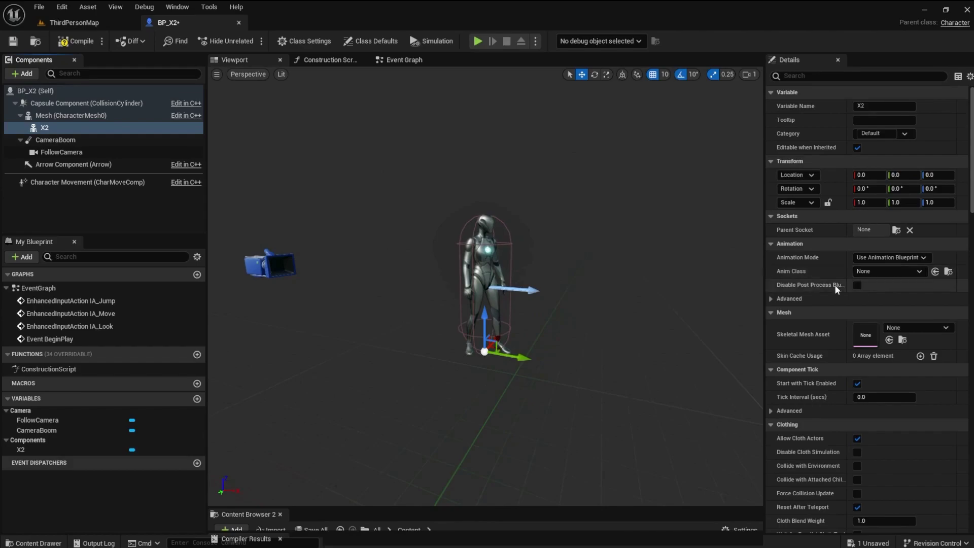
{"action": "left_click", "coordinate": [919, 272]}
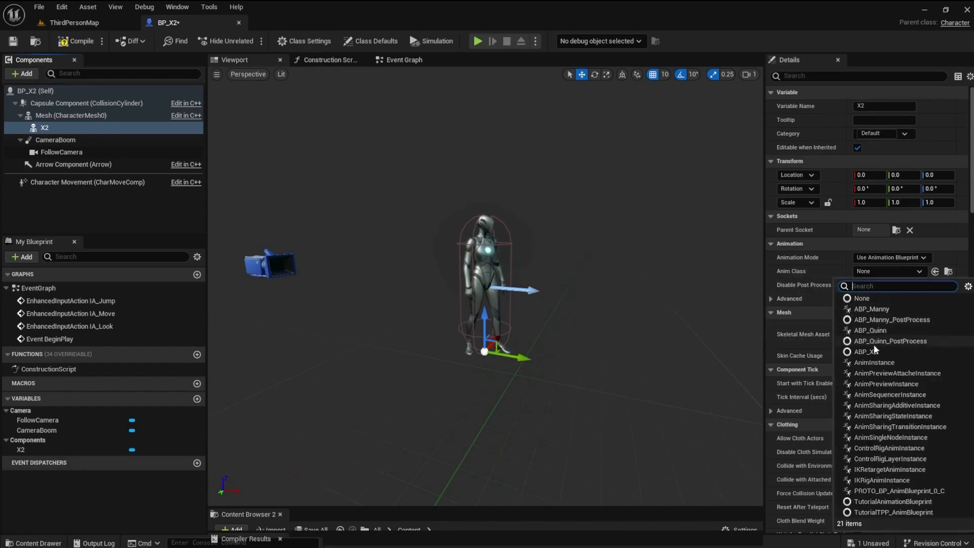
{"action": "left_click", "coordinate": [869, 351]}
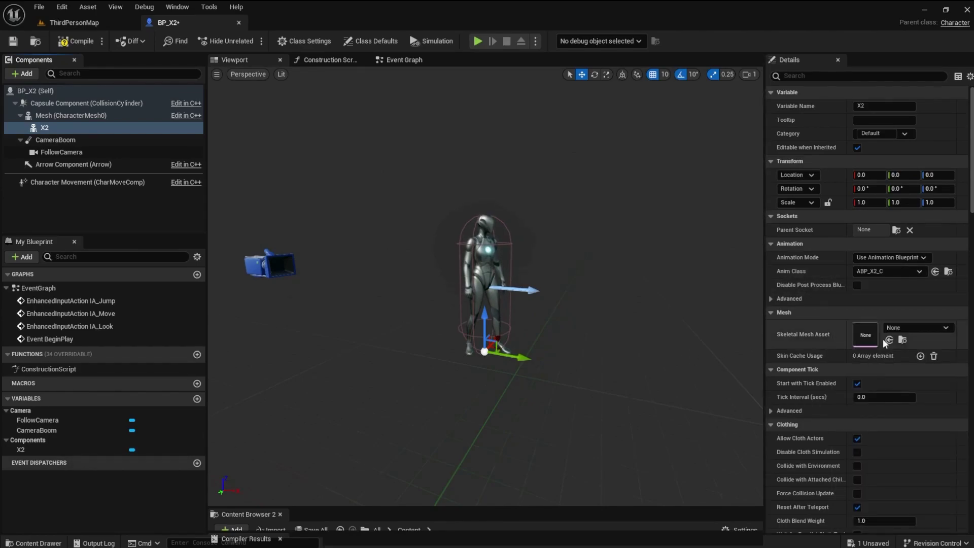
{"action": "left_click", "coordinate": [943, 327]}
{"action": "left_click", "coordinate": [896, 285]}
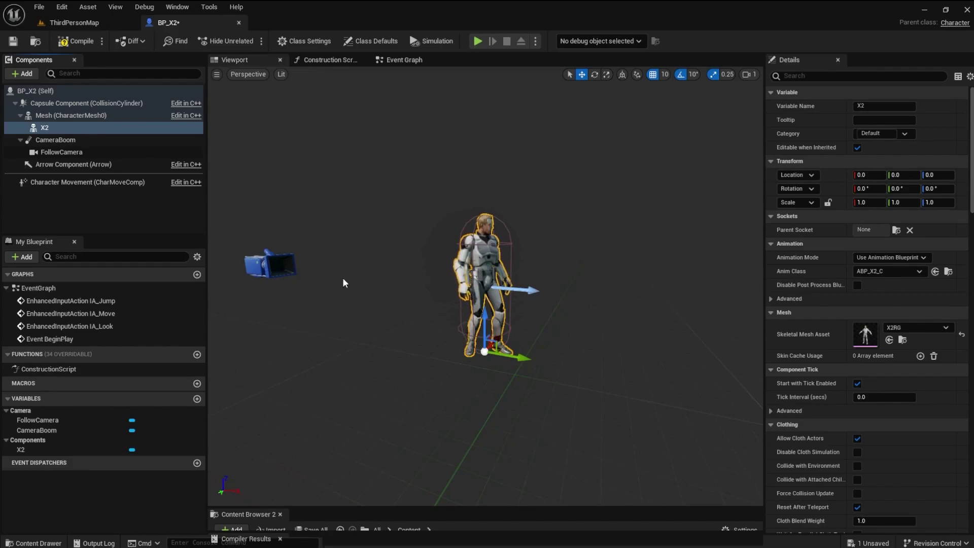
Step: Make the parent Mesh component invisible with its visibility-based anim tick option on Always Tick Pose and Refresh Bones, and compile and save BP_X2
{"action": "left_click", "coordinate": [84, 115]}
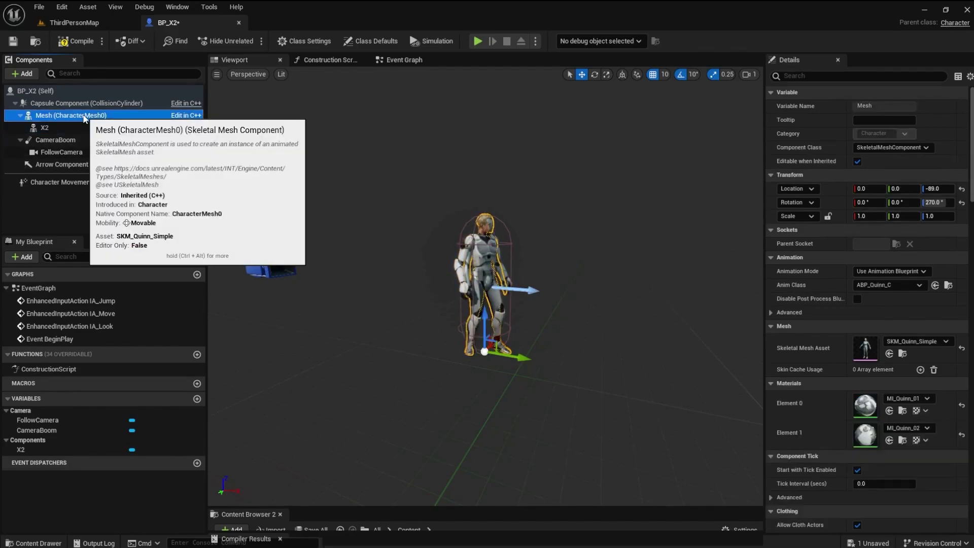
{"action": "left_click", "coordinate": [803, 76]}
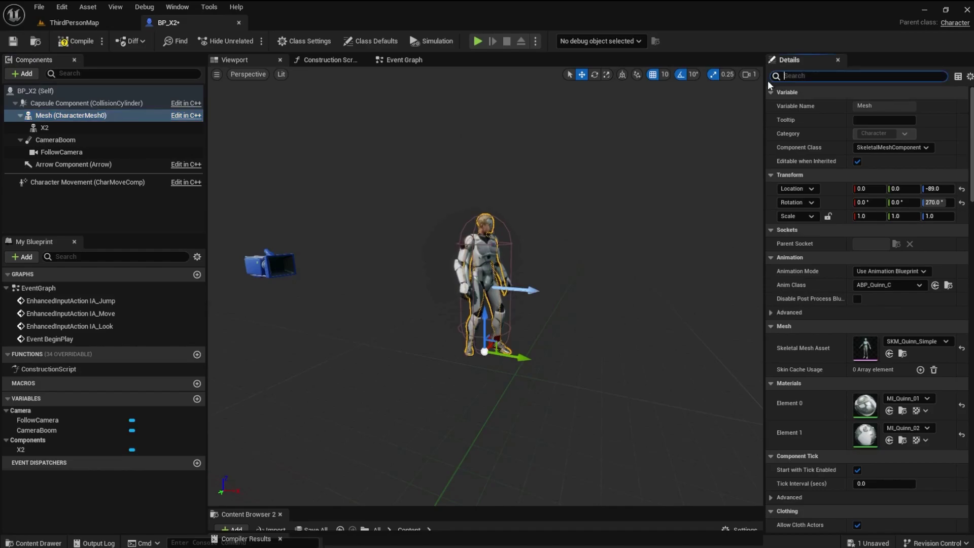
{"action": "type", "text": "vis"}
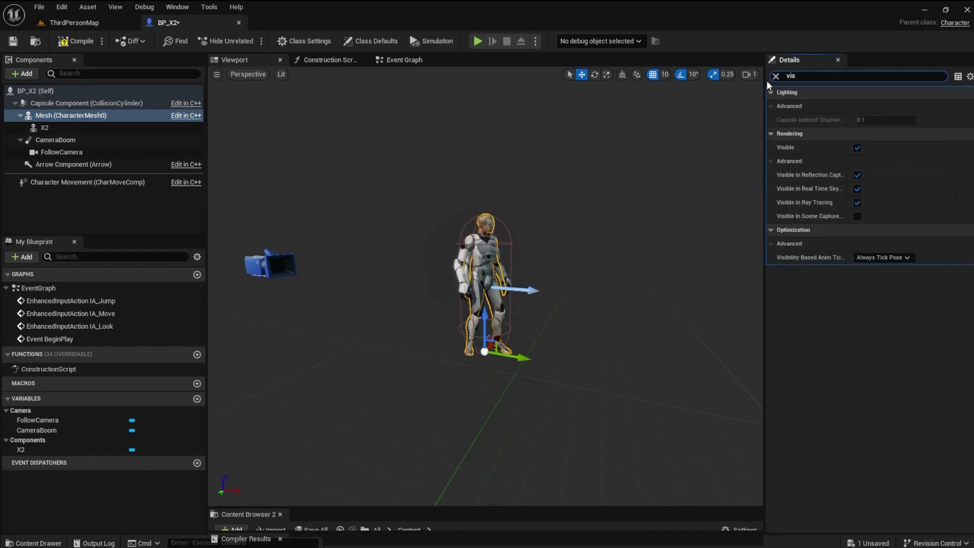
{"action": "left_click", "coordinate": [858, 148]}
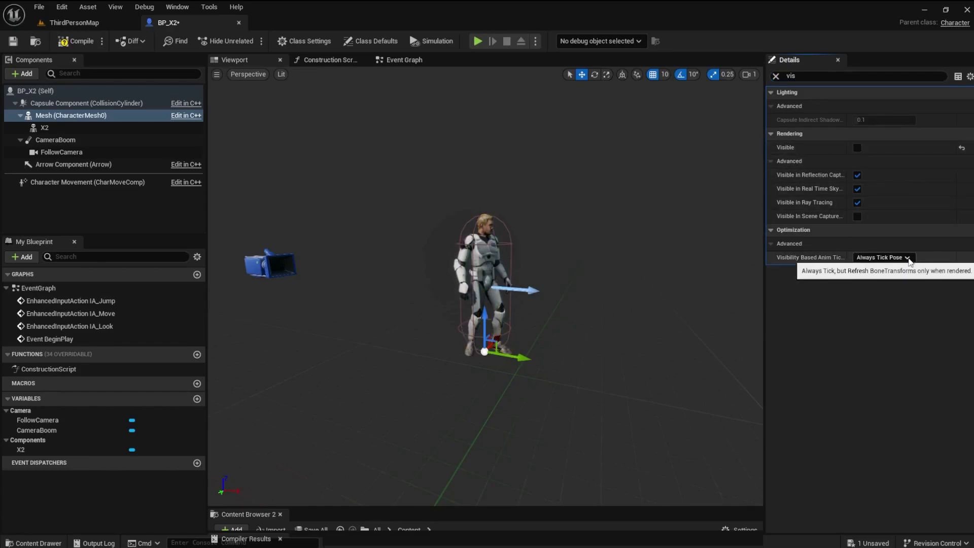
{"action": "left_click", "coordinate": [907, 257]}
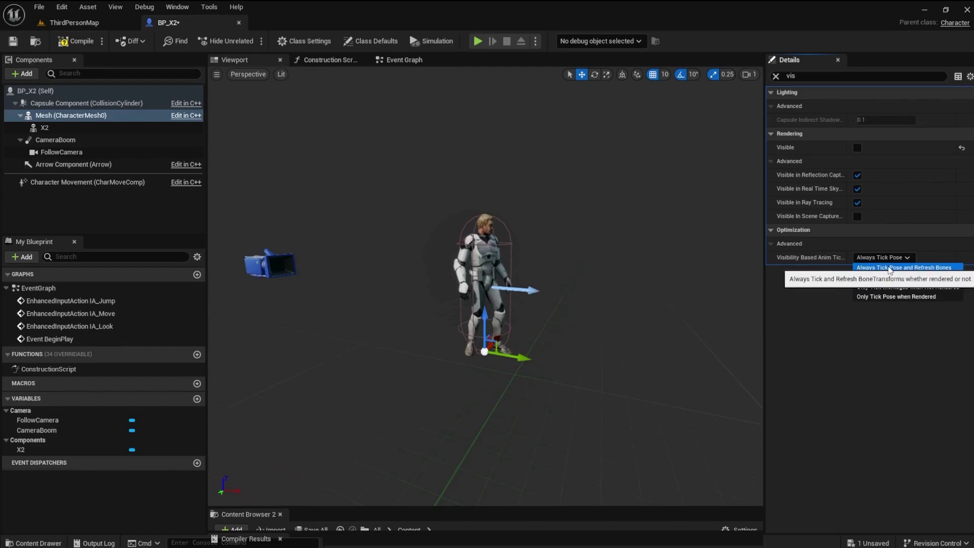
{"action": "left_click", "coordinate": [888, 268]}
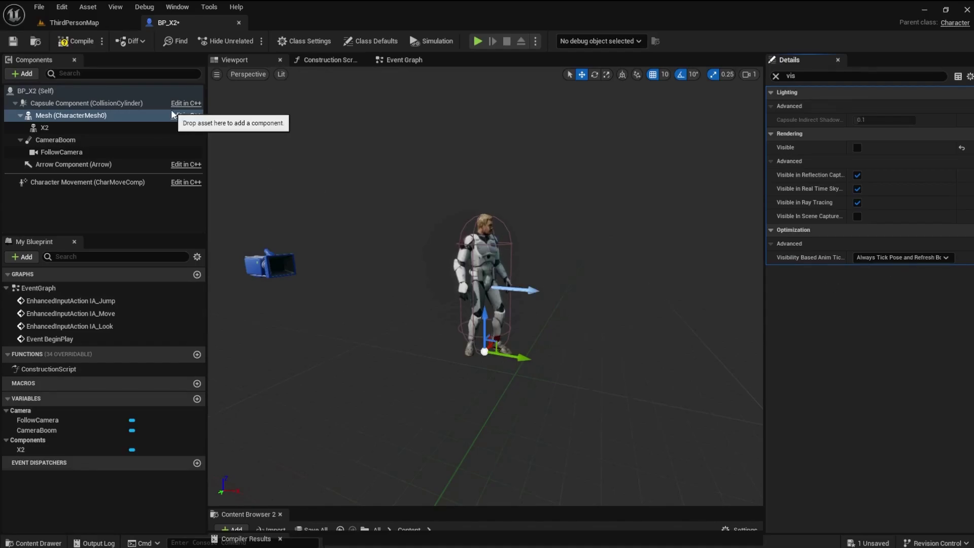
{"action": "left_click", "coordinate": [76, 41]}
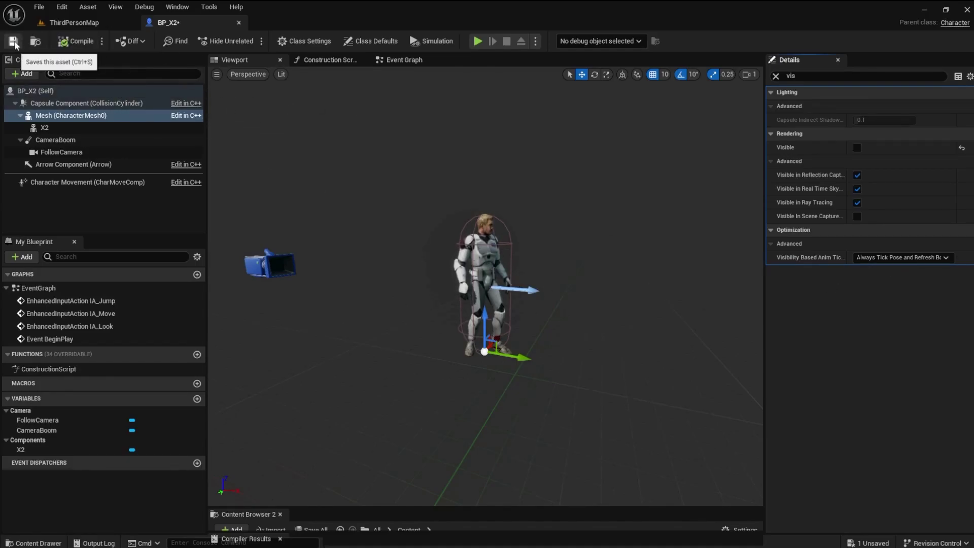
{"action": "left_click", "coordinate": [13, 40]}
Step: In ThirdPersonMap's World Settings, set the selected game mode's Default Pawn Class to BP_X2 and save all changes
{"action": "left_click", "coordinate": [83, 24]}
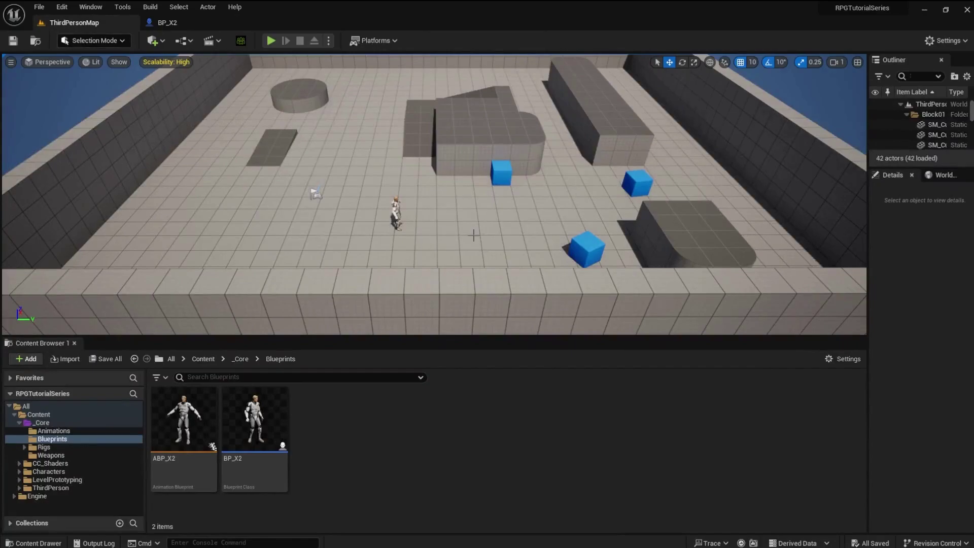
{"action": "left_click_drag", "start_coordinate": [431, 337], "coordinate": [431, 397]}
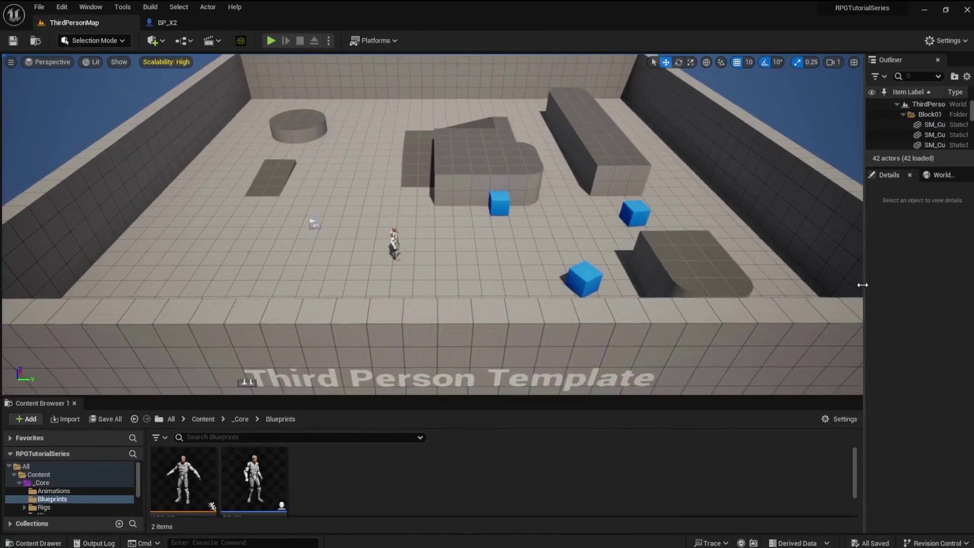
{"action": "left_click_drag", "start_coordinate": [868, 203], "coordinate": [752, 202]}
{"action": "left_click", "coordinate": [870, 175]}
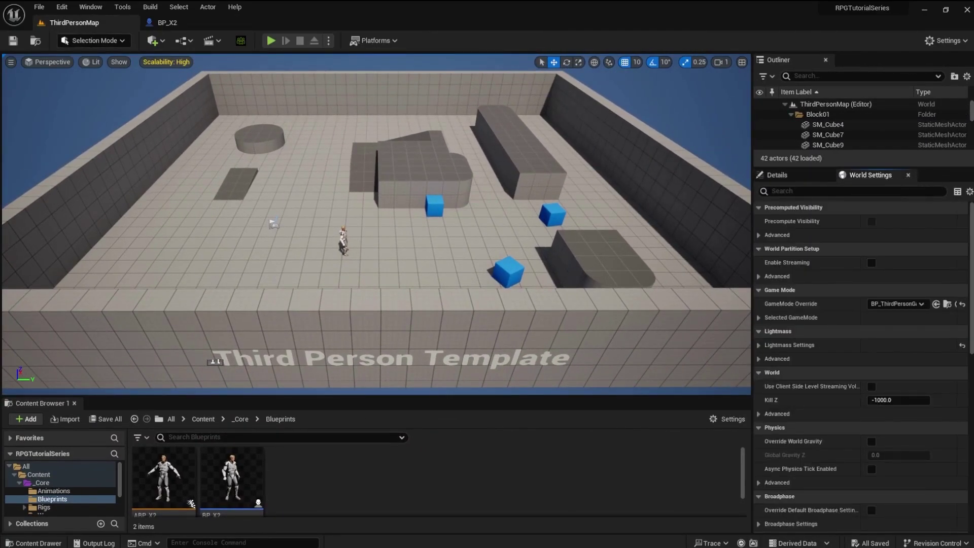
{"action": "left_click", "coordinate": [759, 317]}
{"action": "left_click", "coordinate": [919, 332]}
{"action": "left_click", "coordinate": [875, 400]}
{"action": "left_click", "coordinate": [39, 6]}
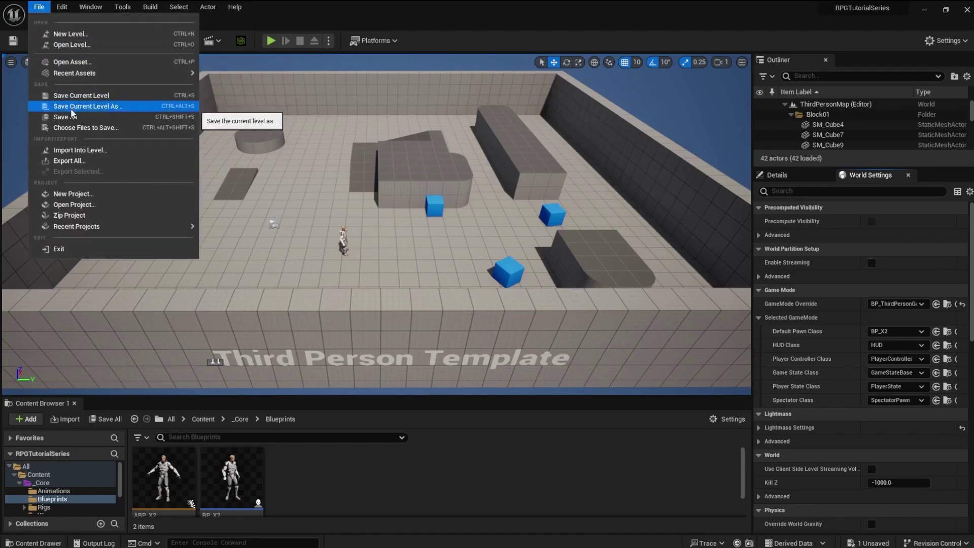
{"action": "left_click", "coordinate": [71, 112]}
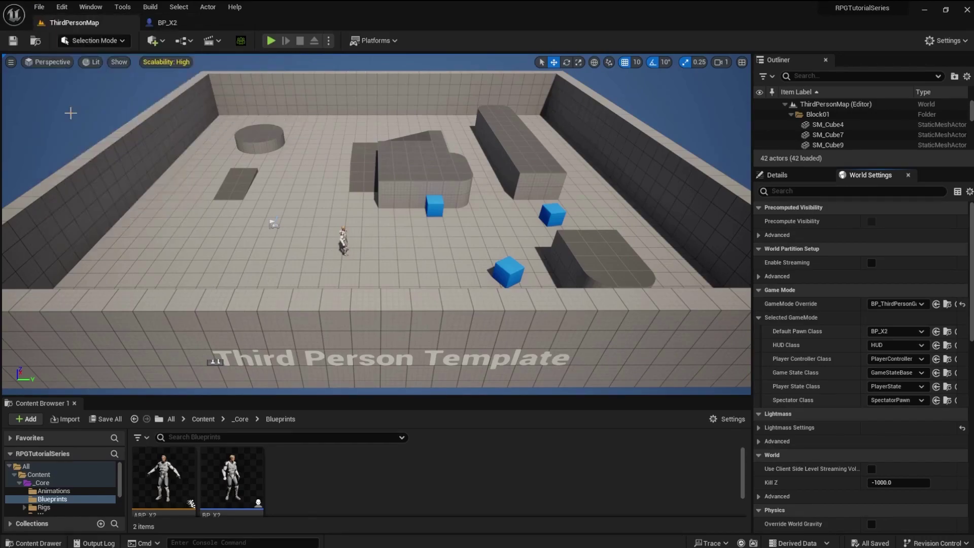
Step: Play the level, run and jump with the X2 character to check its retargeted animations, and stop playing
{"action": "left_click", "coordinate": [270, 40]}
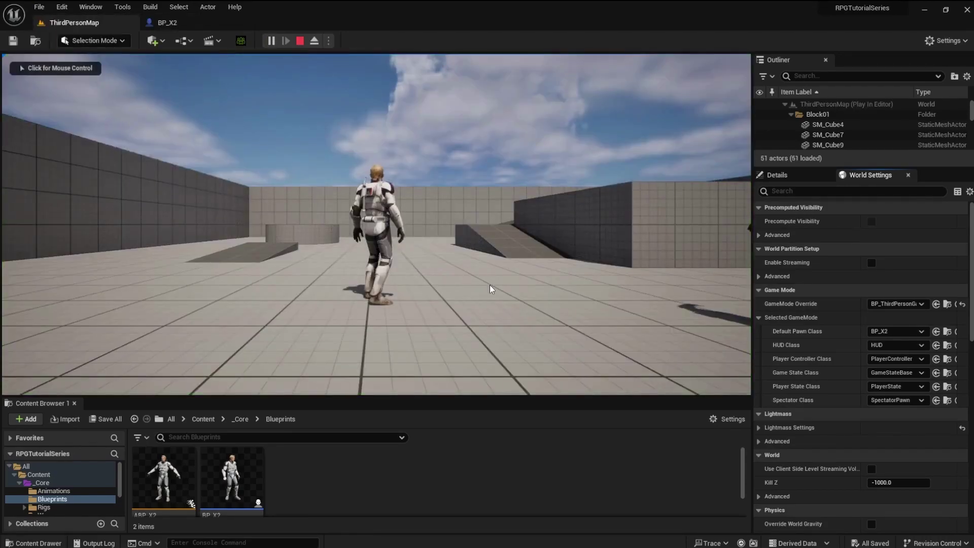
{"action": "left_click", "coordinate": [491, 284]}
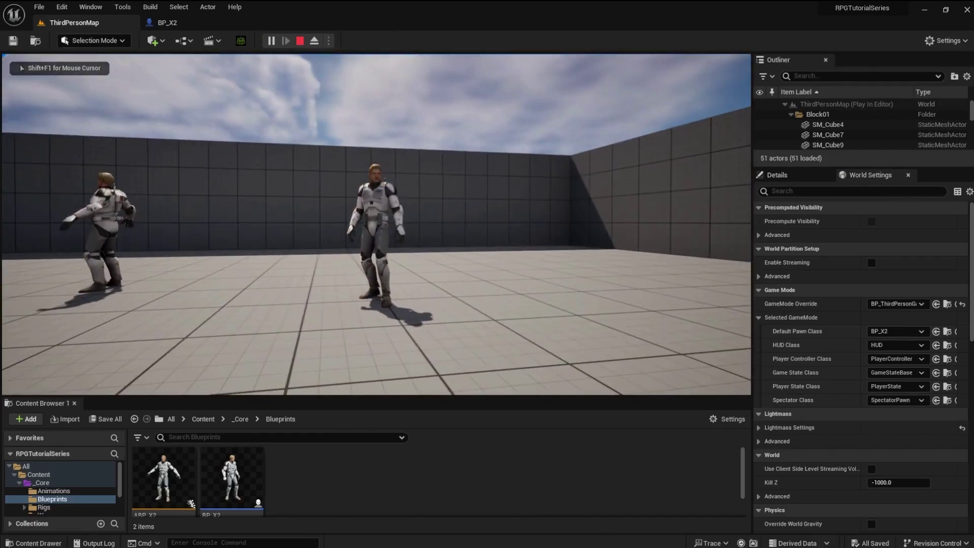
{"action": "key", "text": "w"}
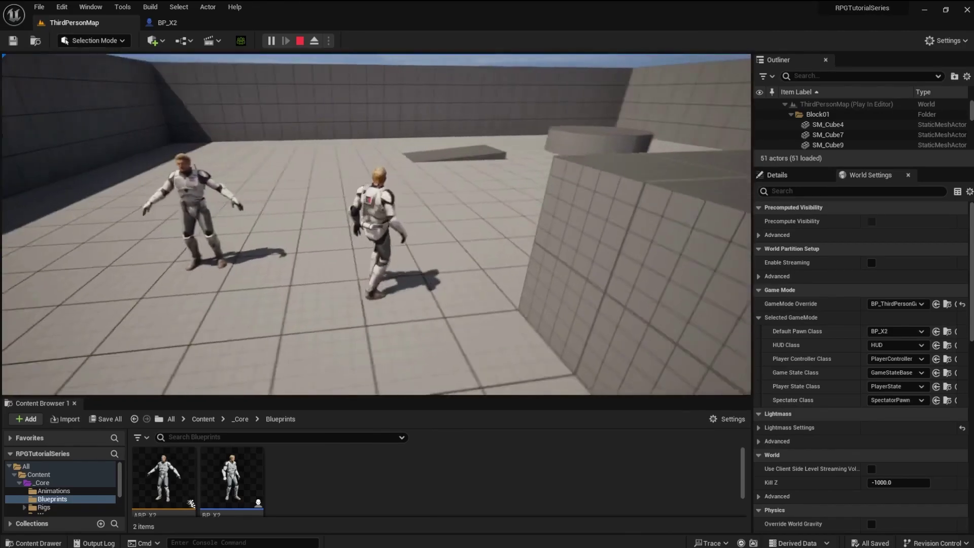
{"action": "key", "text": "w"}
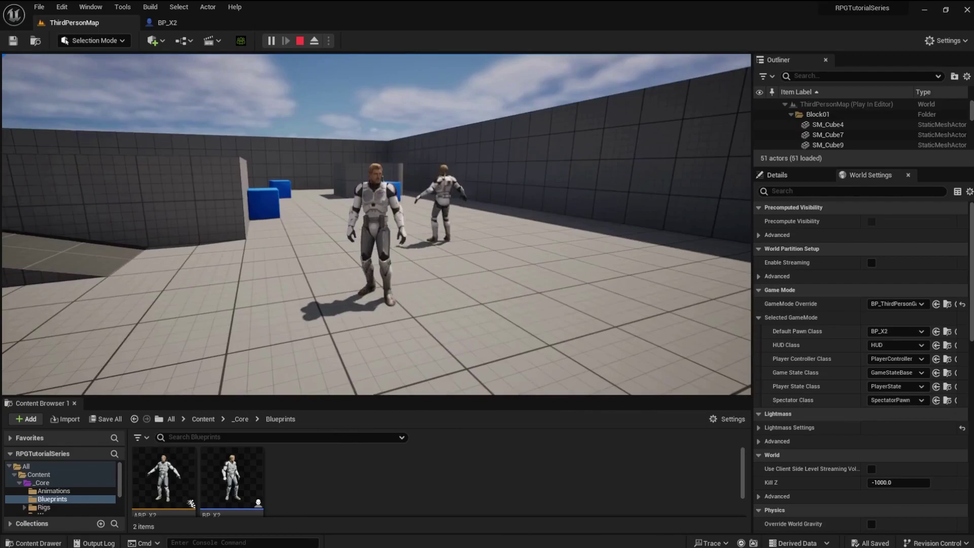
{"action": "key", "text": "space"}
{"action": "key", "text": "space"}
{"action": "key", "text": "space"}
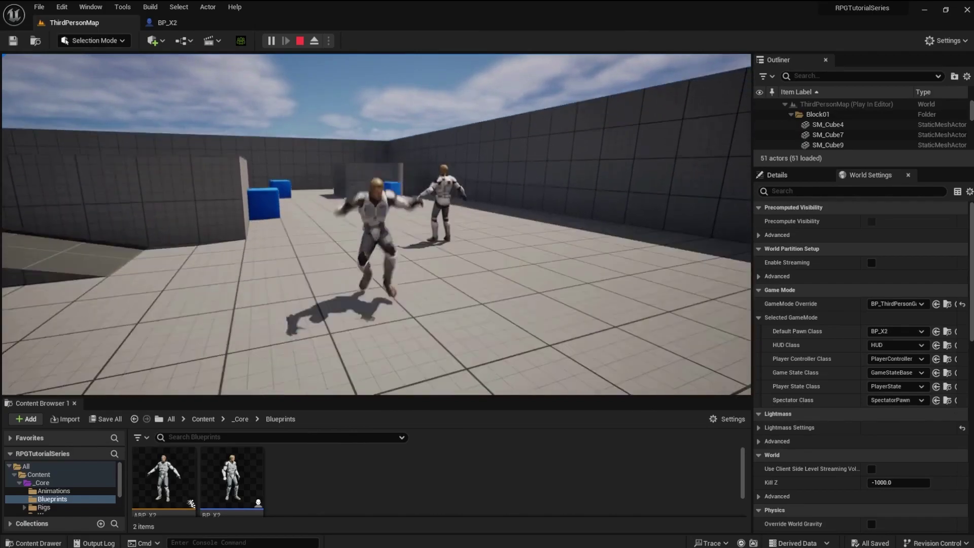
{"action": "key", "text": "Escape"}
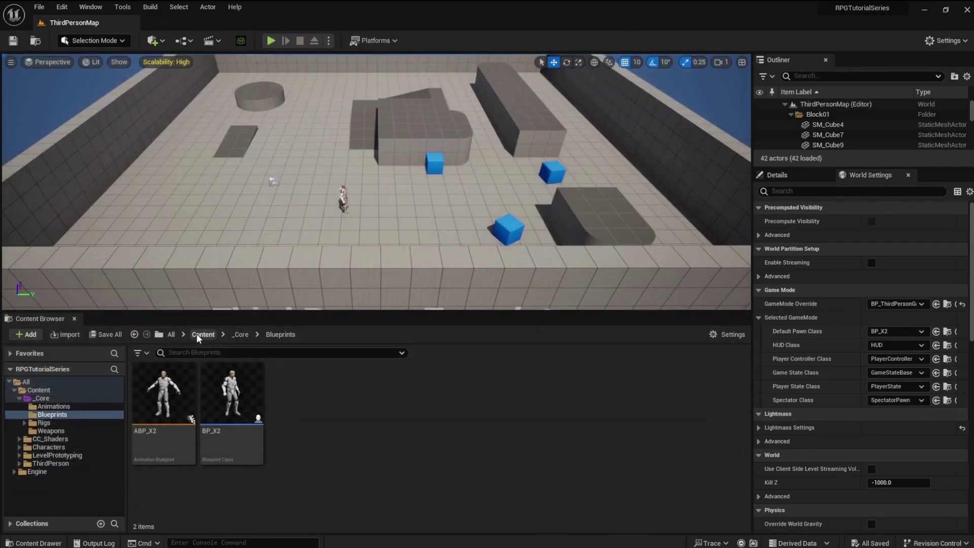
Step: Create an Input Action asset named IA_MouseMove in the ThirdPerson/Input/Actions folder
{"action": "left_click", "coordinate": [202, 334]}
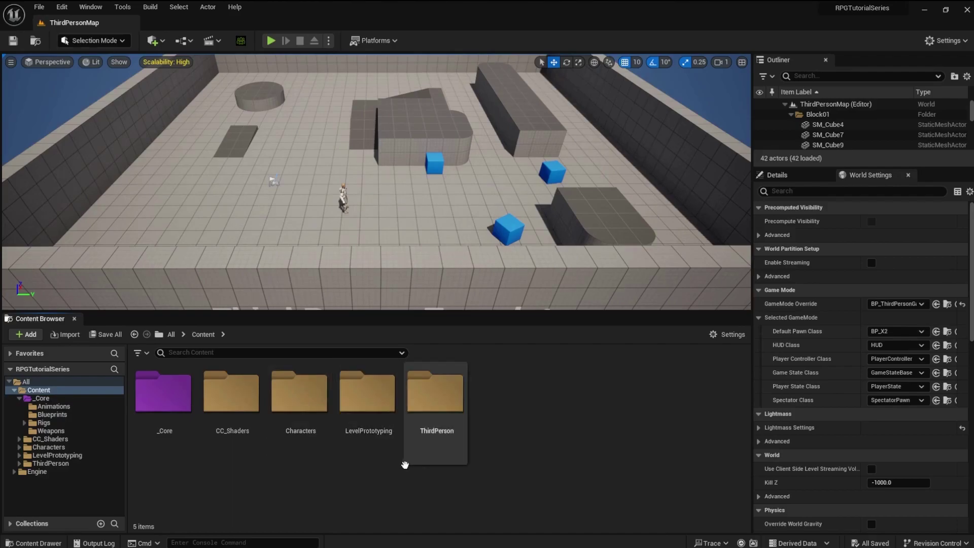
{"action": "double_click", "coordinate": [446, 405]}
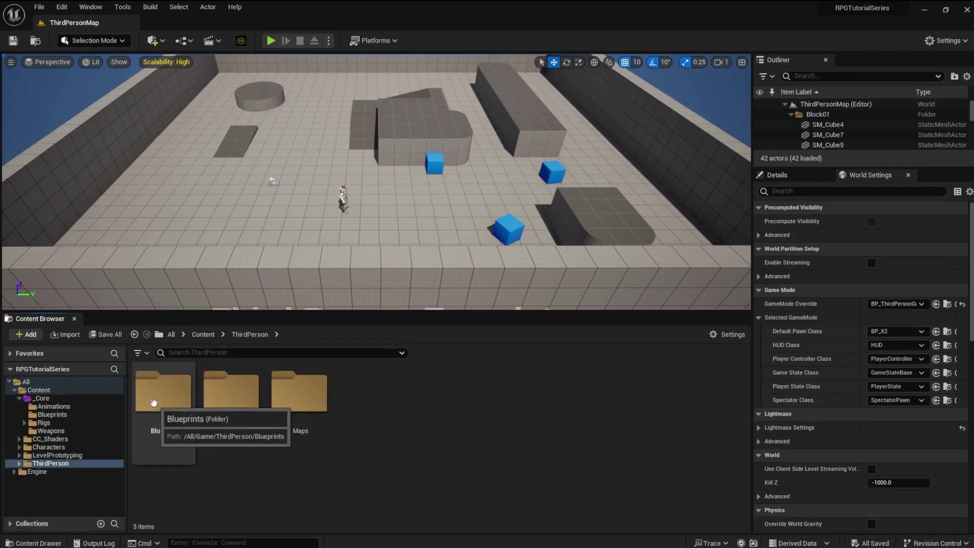
{"action": "double_click", "coordinate": [224, 395]}
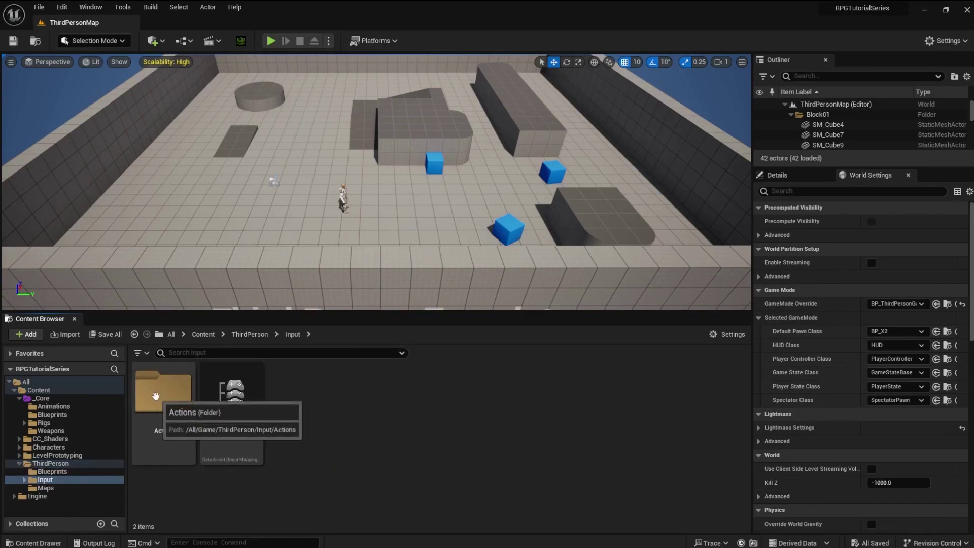
{"action": "double_click", "coordinate": [156, 396]}
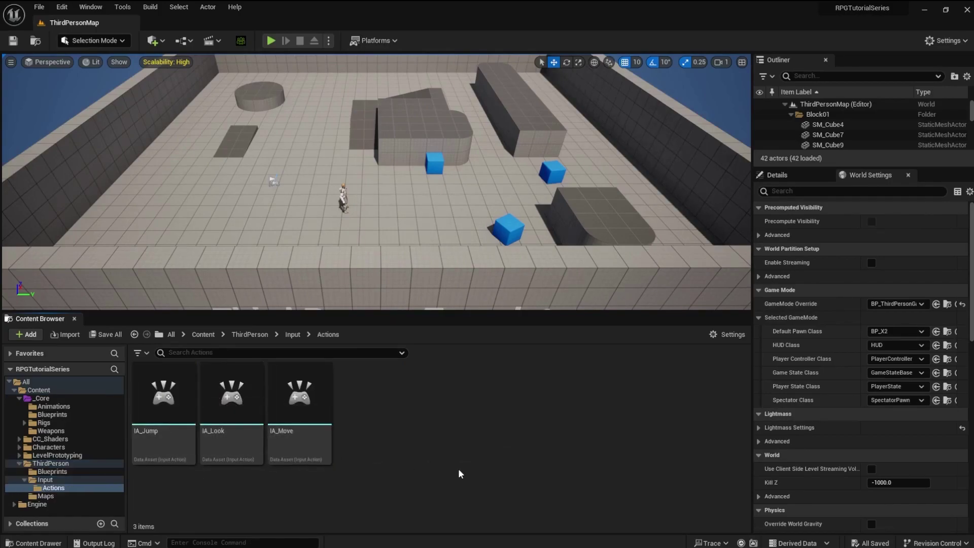
{"action": "right_click", "coordinate": [406, 450]}
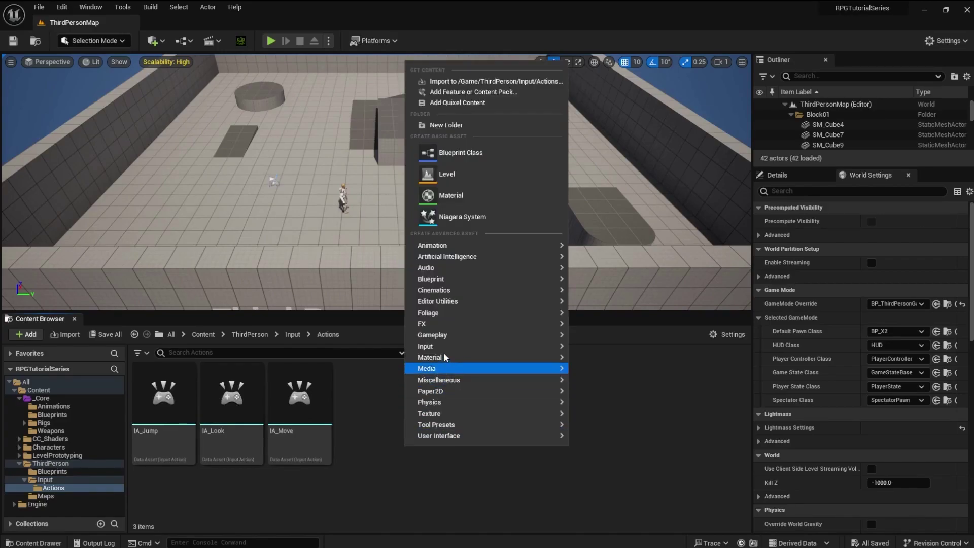
{"action": "mouse_move", "coordinate": [439, 347]}
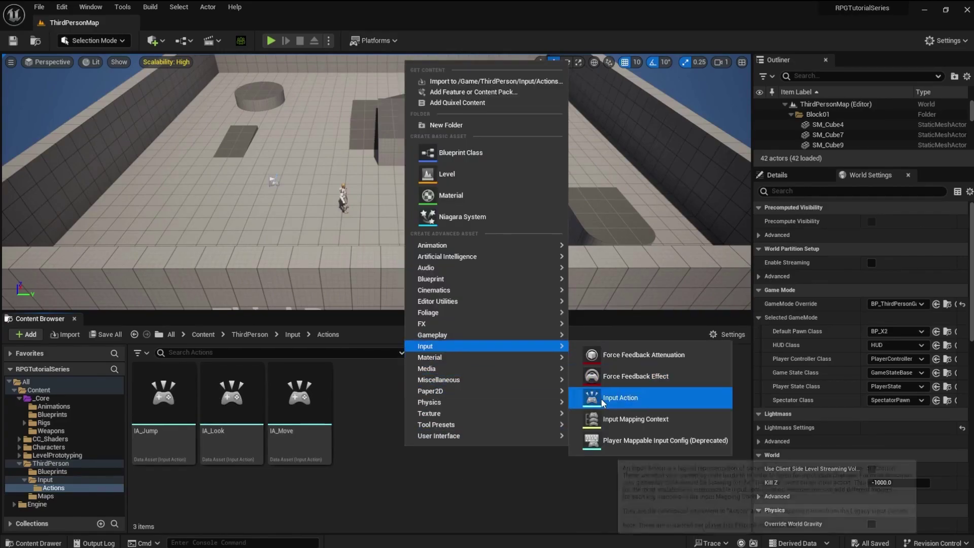
{"action": "left_click", "coordinate": [601, 398]}
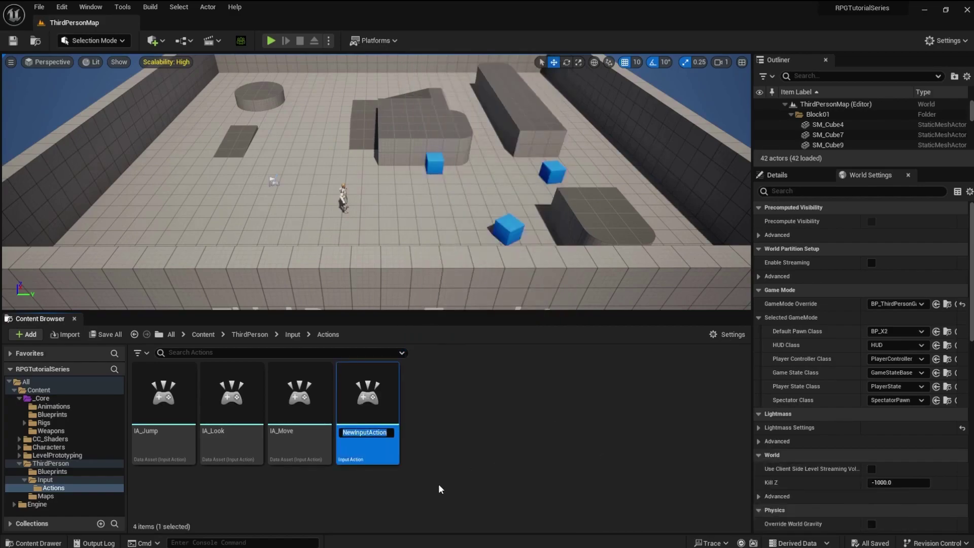
{"action": "type", "text": "IA"}
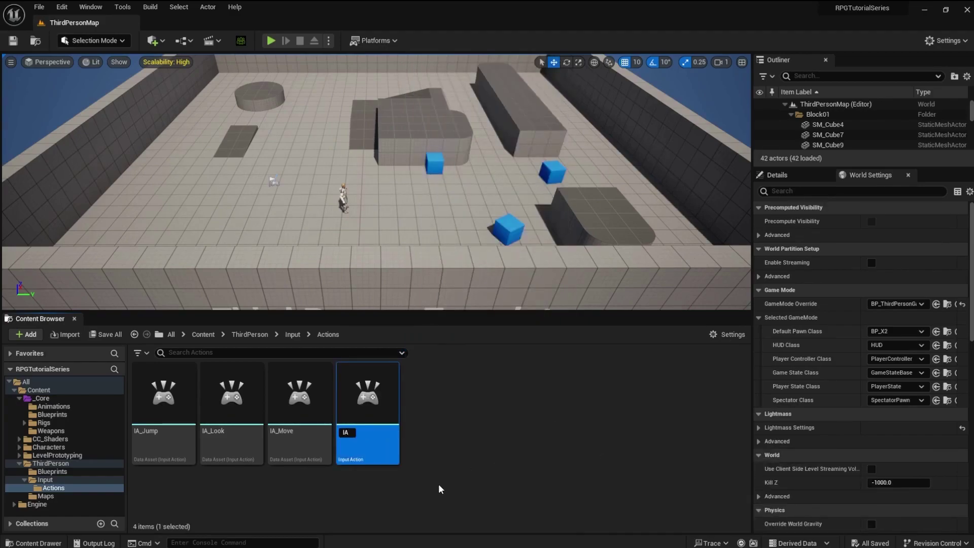
{"action": "type", "text": "_MouseMove"}
{"action": "key", "text": "Return"}
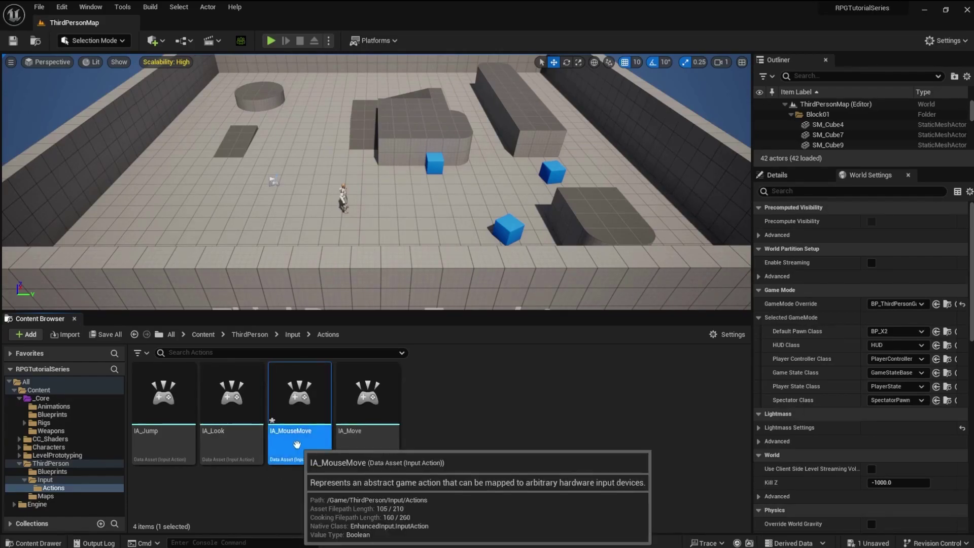
Step: Set IA_MouseMove's Value Type to Axis2D (Vector2D), then save and close the asset
{"action": "double_click", "coordinate": [298, 444]}
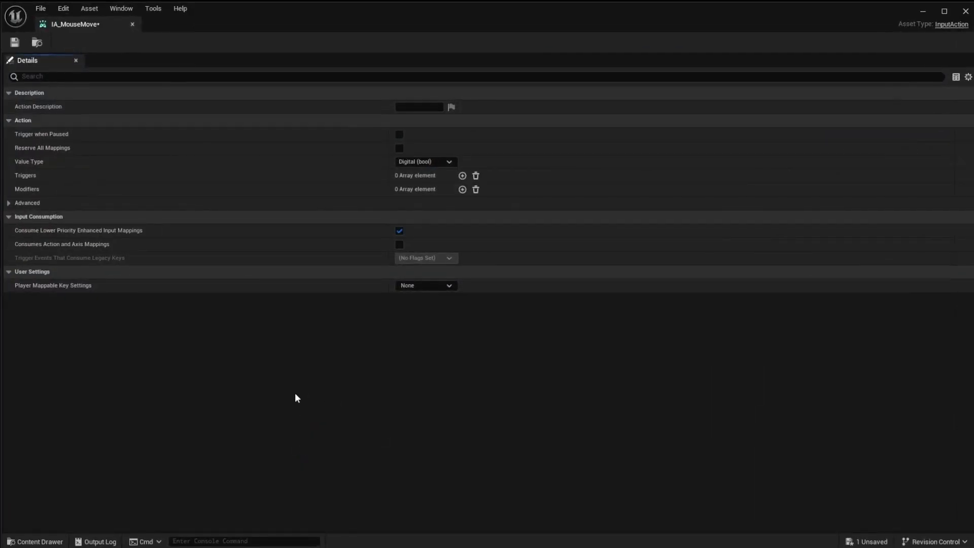
{"action": "left_click", "coordinate": [448, 162]}
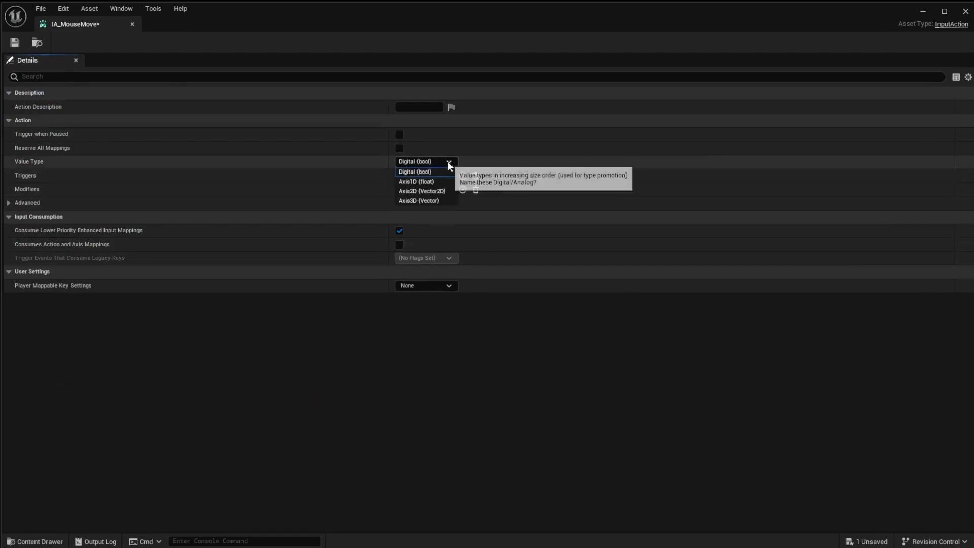
{"action": "left_click", "coordinate": [439, 192]}
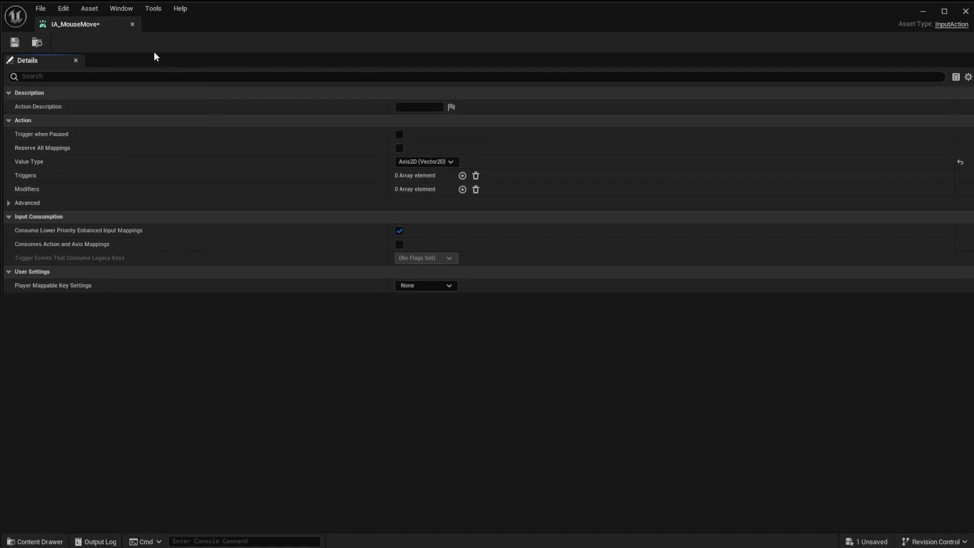
{"action": "left_click", "coordinate": [14, 42]}
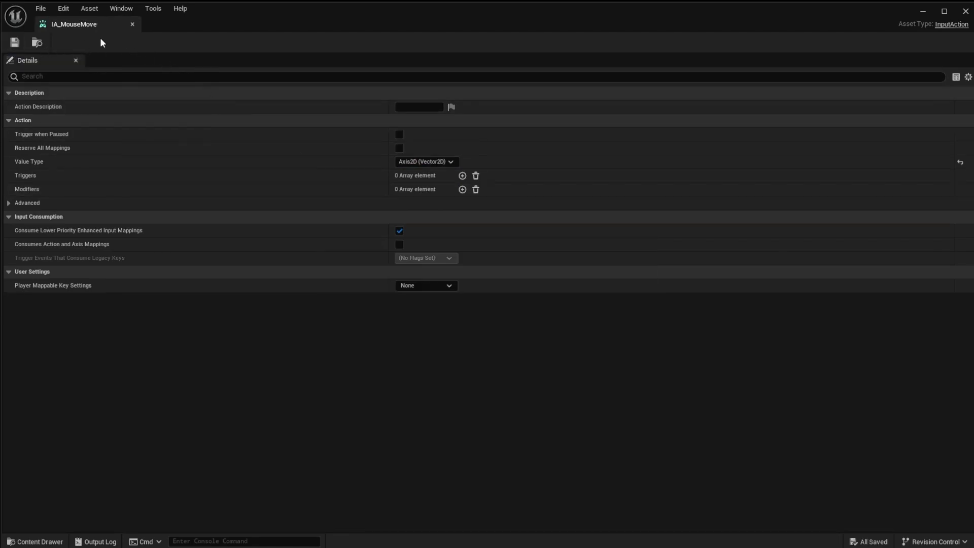
{"action": "left_click", "coordinate": [132, 23]}
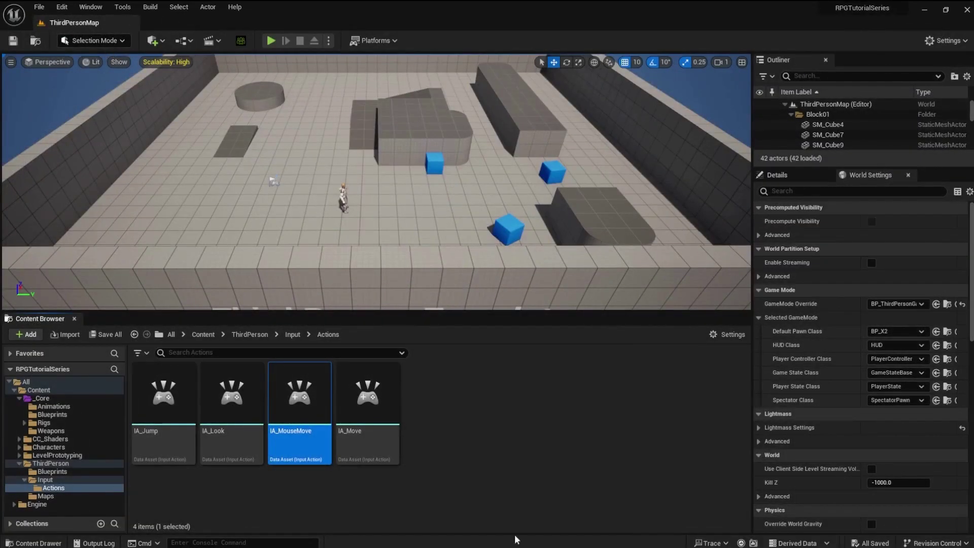
Step: Add an IA_MouseMove mapping to the IMC_Default input mapping context and bind it to the Left Mouse Button
{"action": "left_click", "coordinate": [293, 335]}
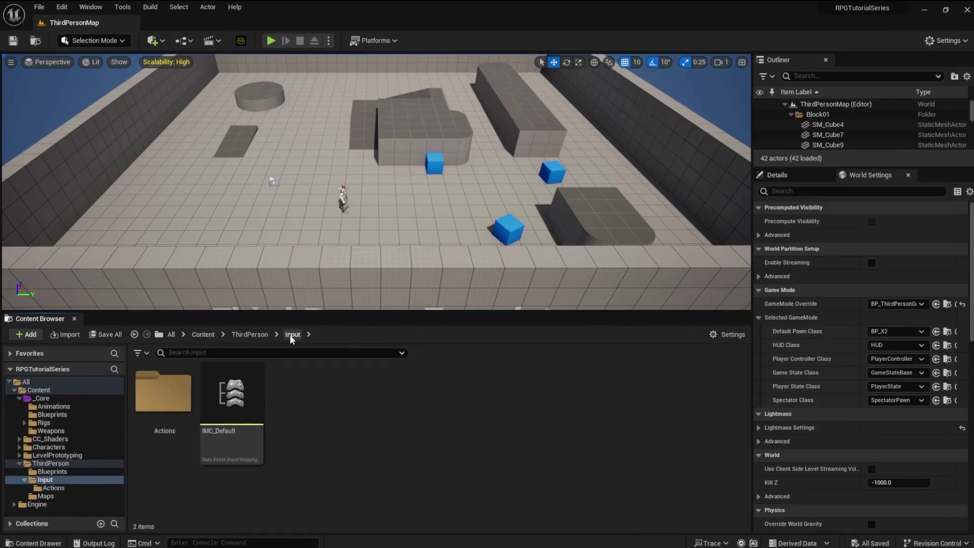
{"action": "double_click", "coordinate": [231, 401]}
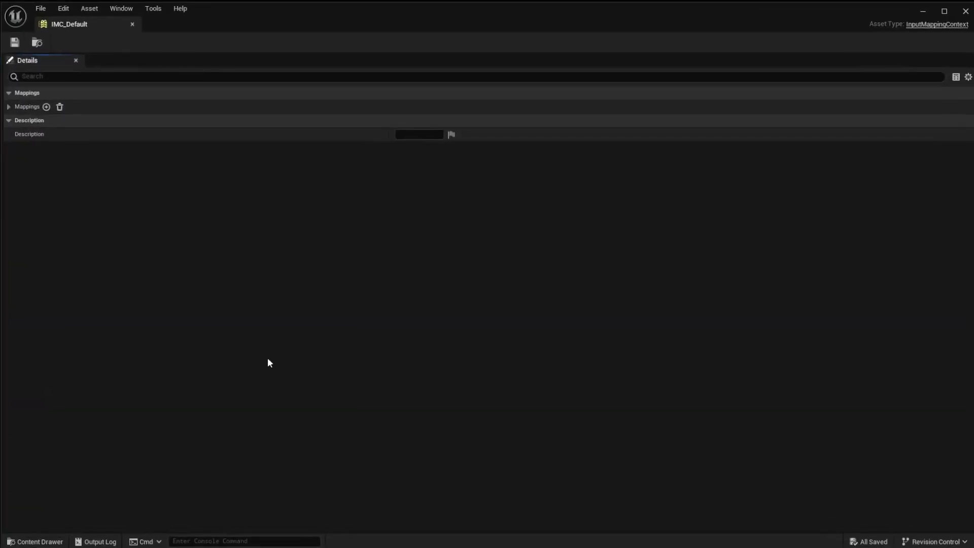
{"action": "left_click", "coordinate": [8, 106]}
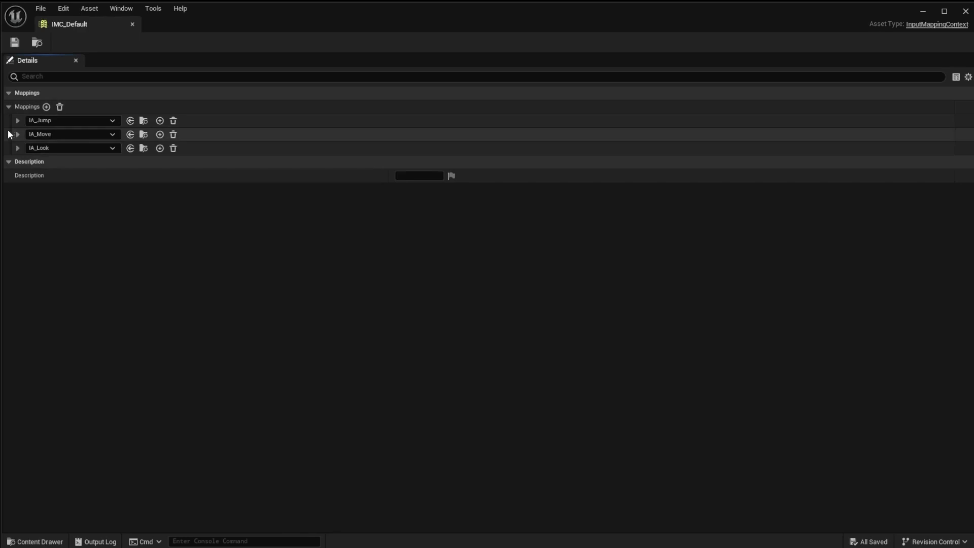
{"action": "left_click", "coordinate": [46, 107]}
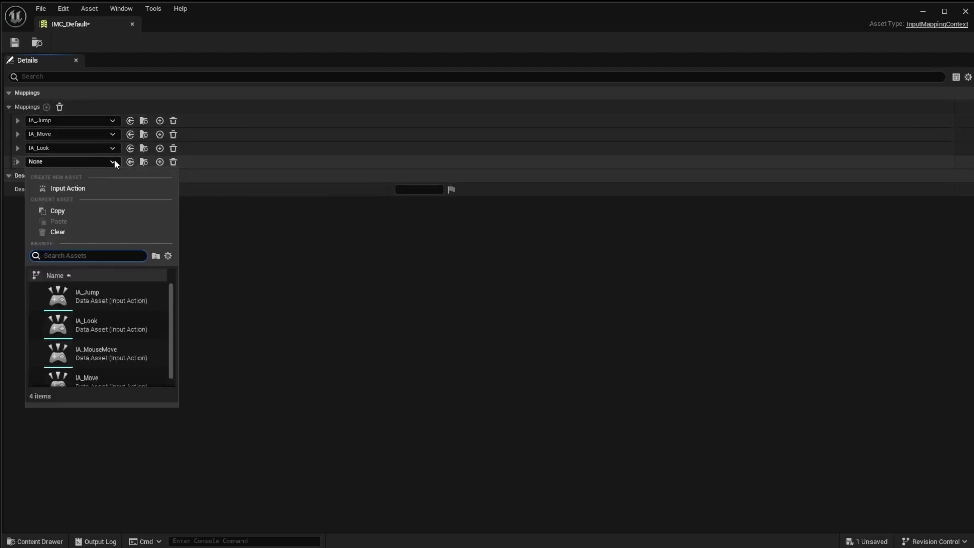
{"action": "left_click", "coordinate": [119, 354]}
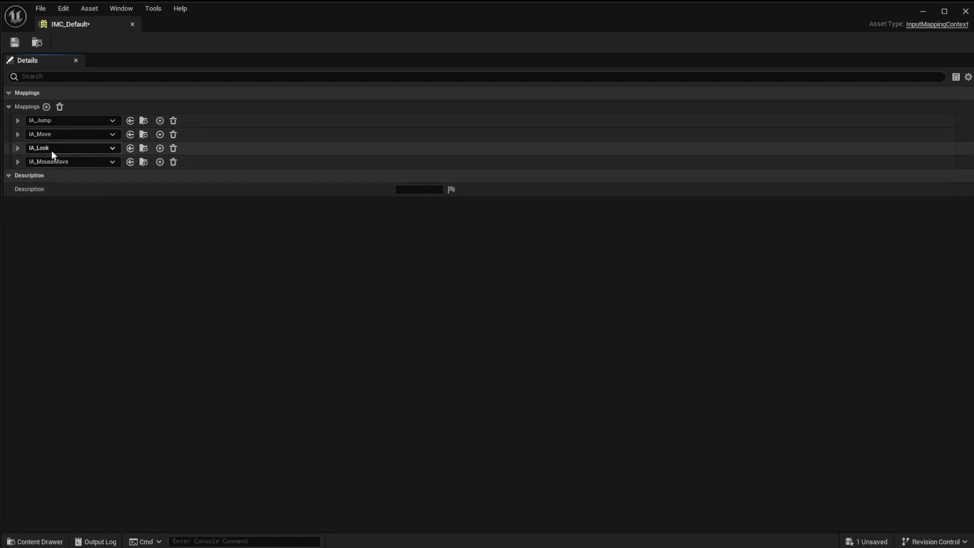
{"action": "left_click", "coordinate": [18, 161]}
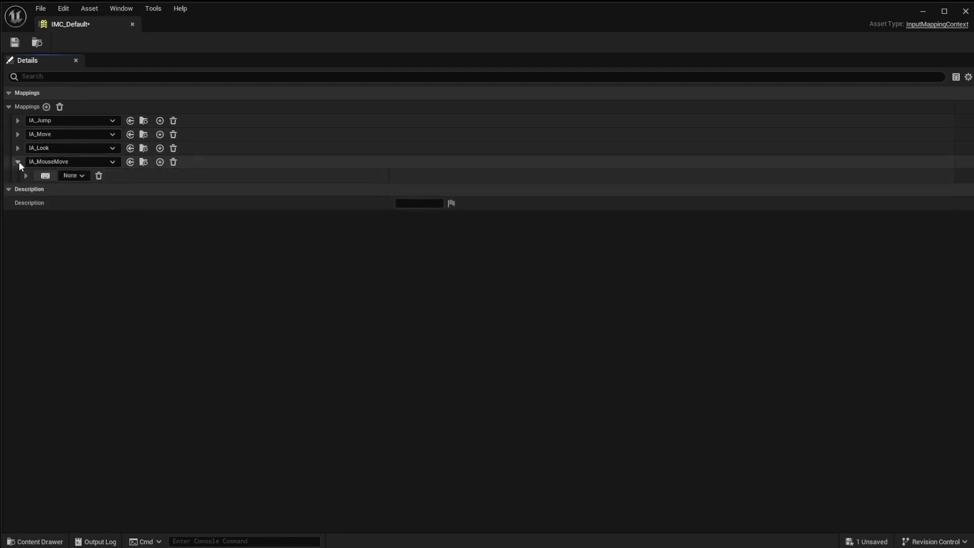
{"action": "left_click", "coordinate": [45, 176]}
{"action": "left_click", "coordinate": [45, 175]}
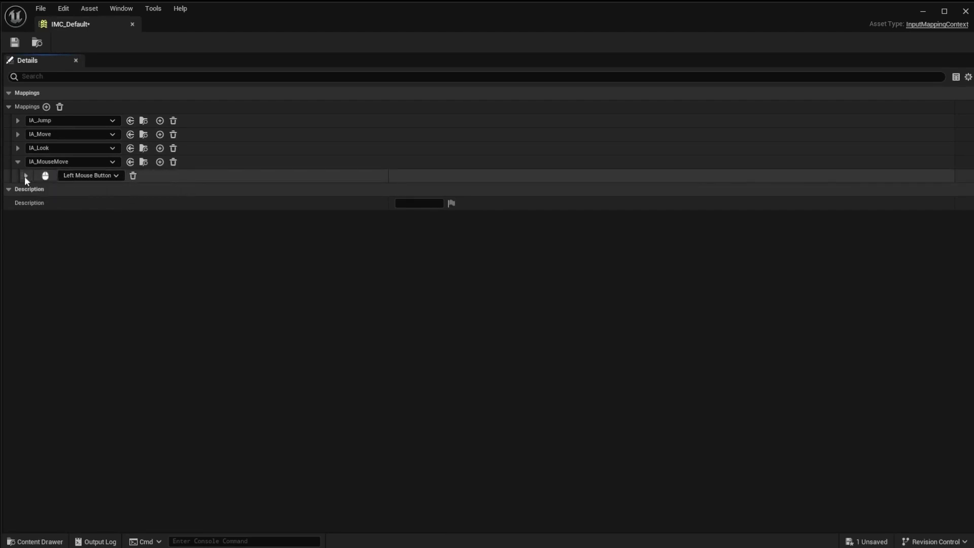
Step: Add a Swizzle Input Axis Values modifier to the Left Mouse Button binding, and save and close IMC_Default
{"action": "left_click", "coordinate": [25, 175]}
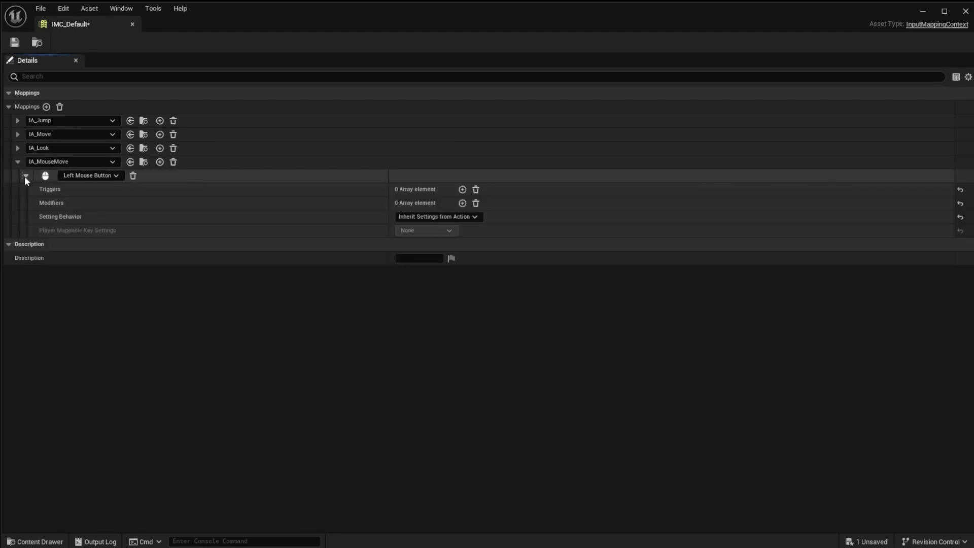
{"action": "left_click", "coordinate": [475, 217]}
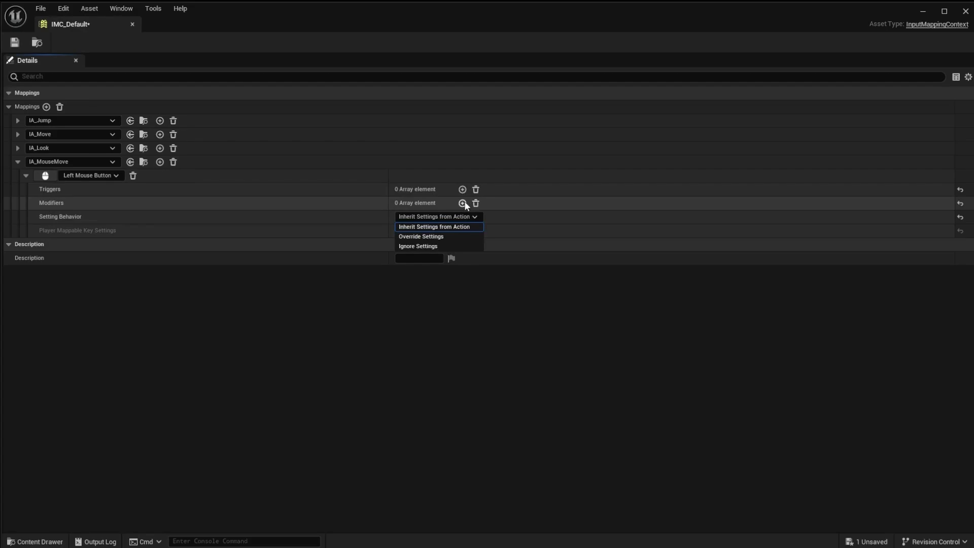
{"action": "left_click", "coordinate": [463, 203]}
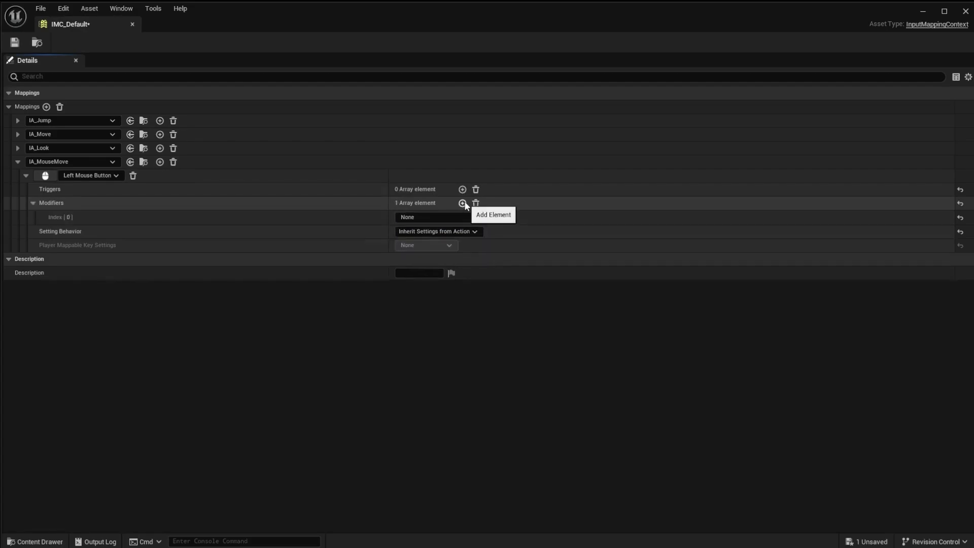
{"action": "left_click", "coordinate": [495, 217]}
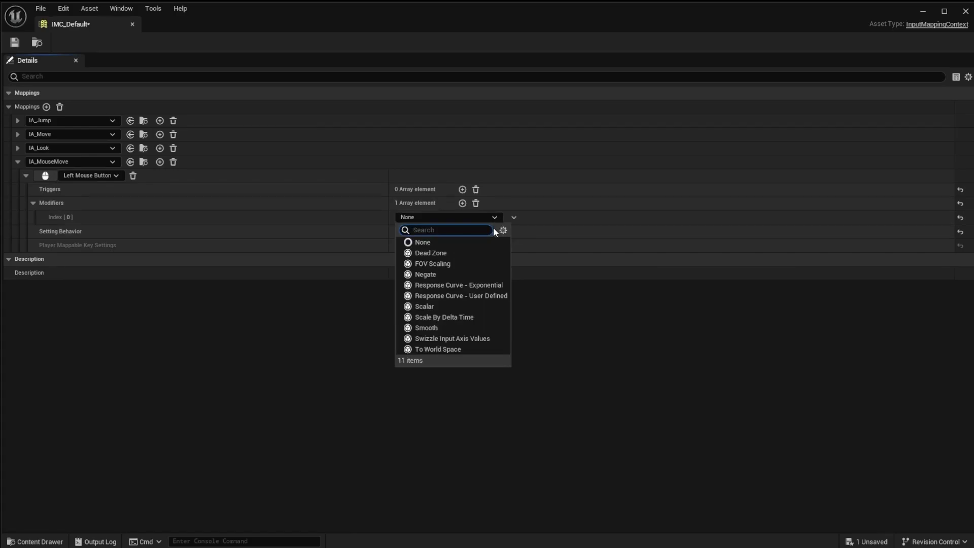
{"action": "left_click", "coordinate": [455, 339]}
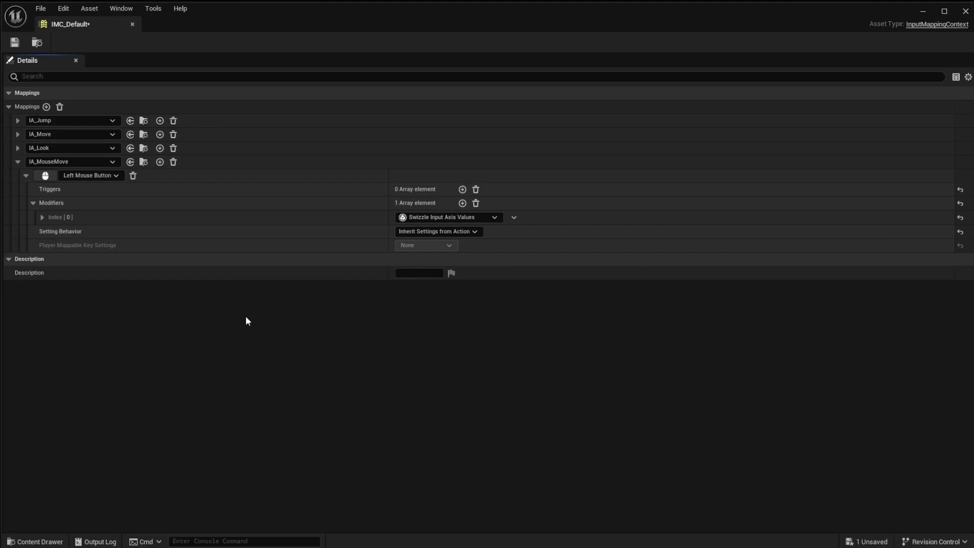
{"action": "left_click", "coordinate": [13, 43]}
{"action": "left_click", "coordinate": [132, 24]}
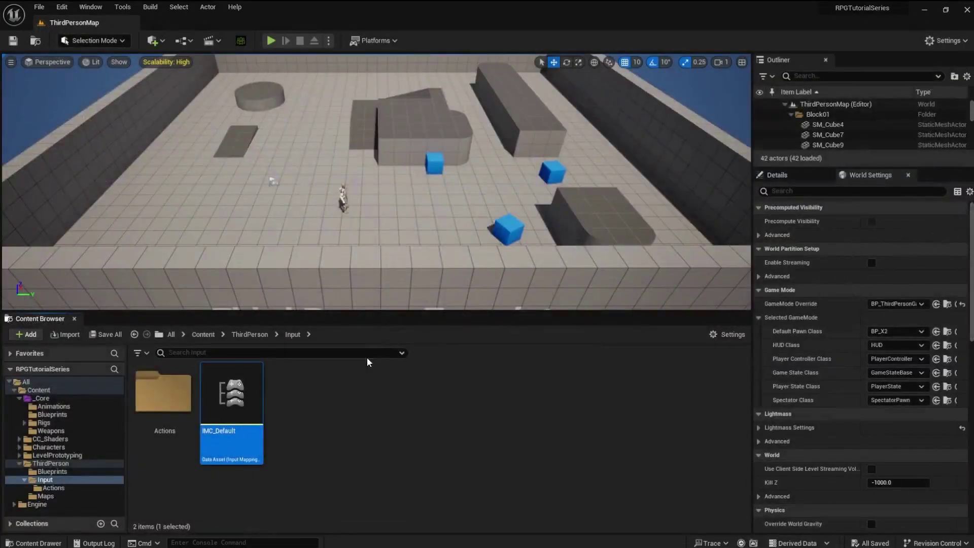
Step: Open the BP_X2 blueprint from the _Core/Blueprints folder
{"action": "left_click", "coordinate": [371, 411]}
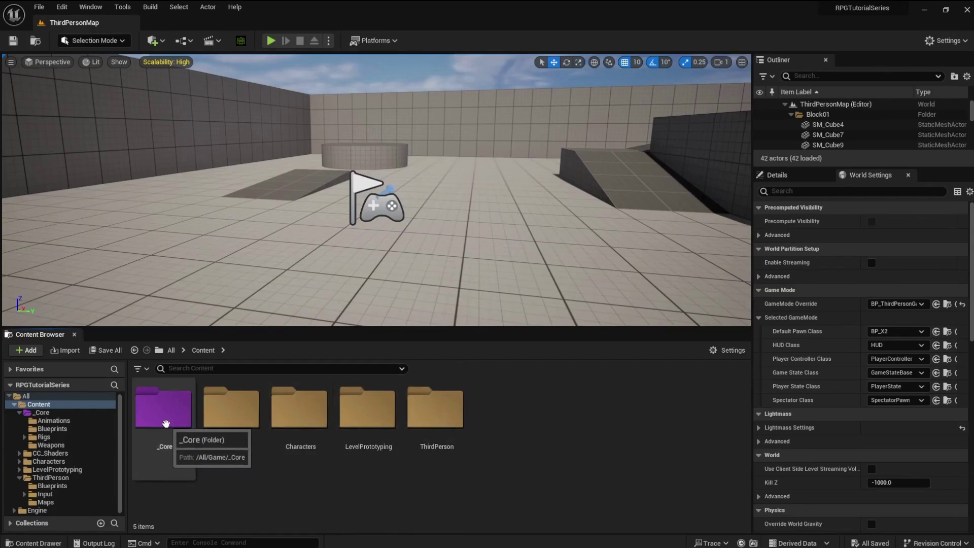
{"action": "double_click", "coordinate": [166, 423]}
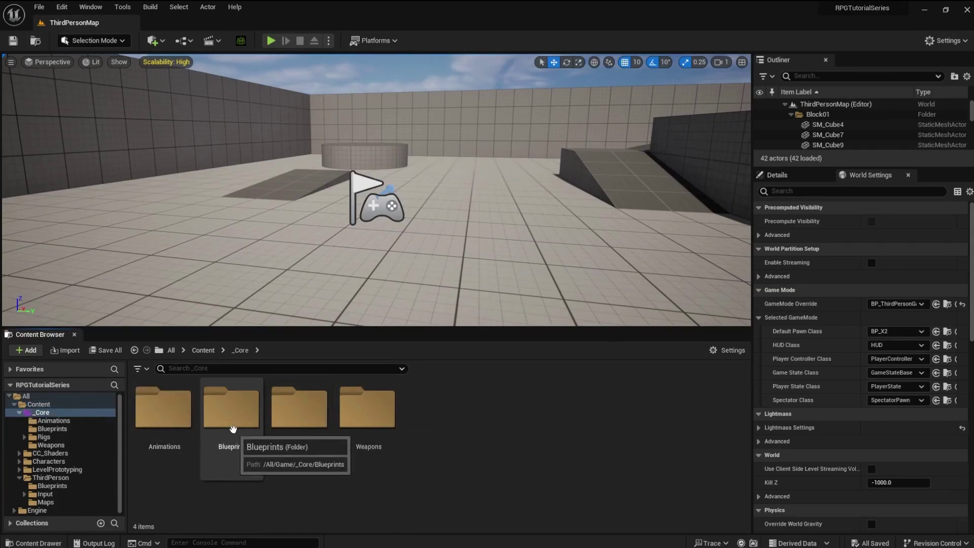
{"action": "double_click", "coordinate": [233, 429]}
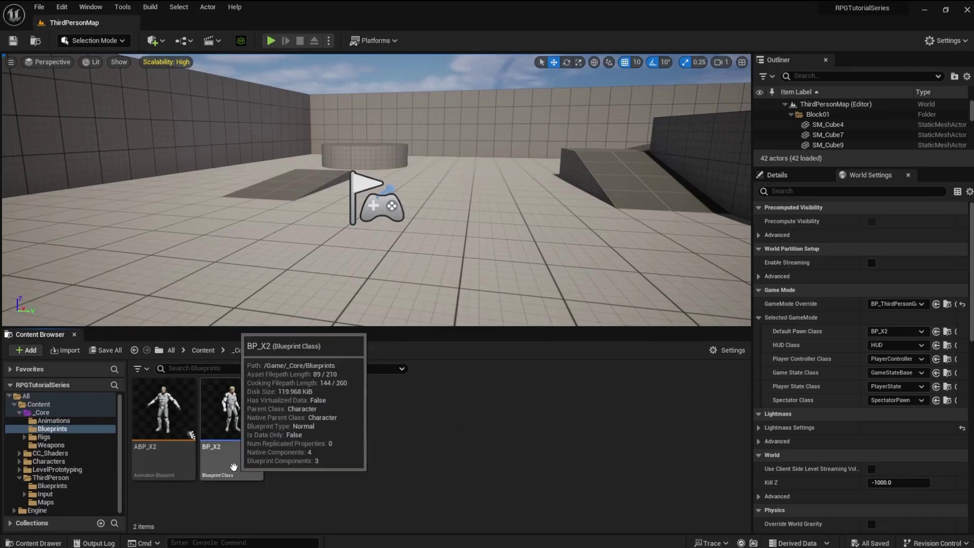
{"action": "double_click", "coordinate": [233, 465]}
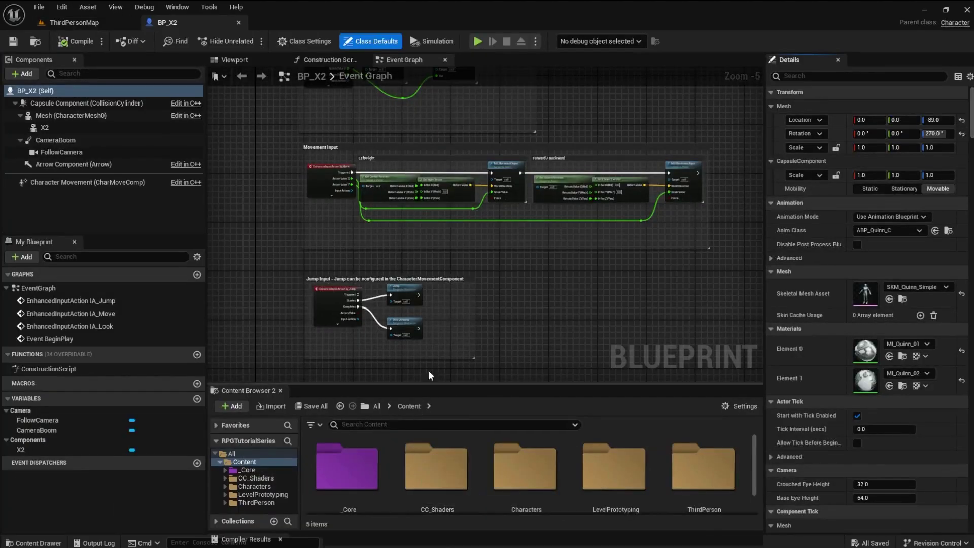
Step: Add an IA_MouseMove enhanced input action event below the Jump Input group in BP_X2's Event Graph
{"action": "right_click_drag", "start_coordinate": [511, 291], "coordinate": [553, 267]}
{"action": "right_click_drag", "start_coordinate": [530, 340], "coordinate": [417, 291]}
{"action": "right_click", "coordinate": [356, 332]}
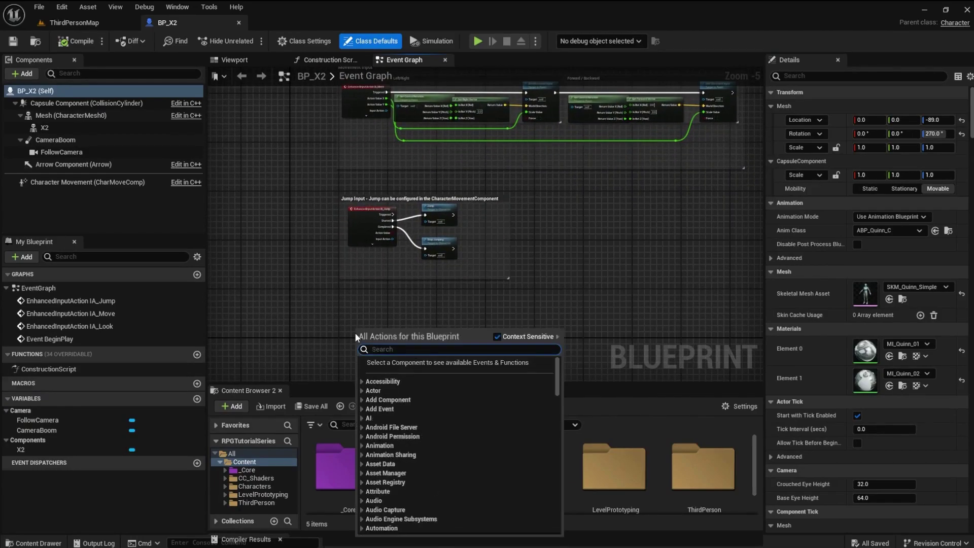
{"action": "type", "text": "ia_"}
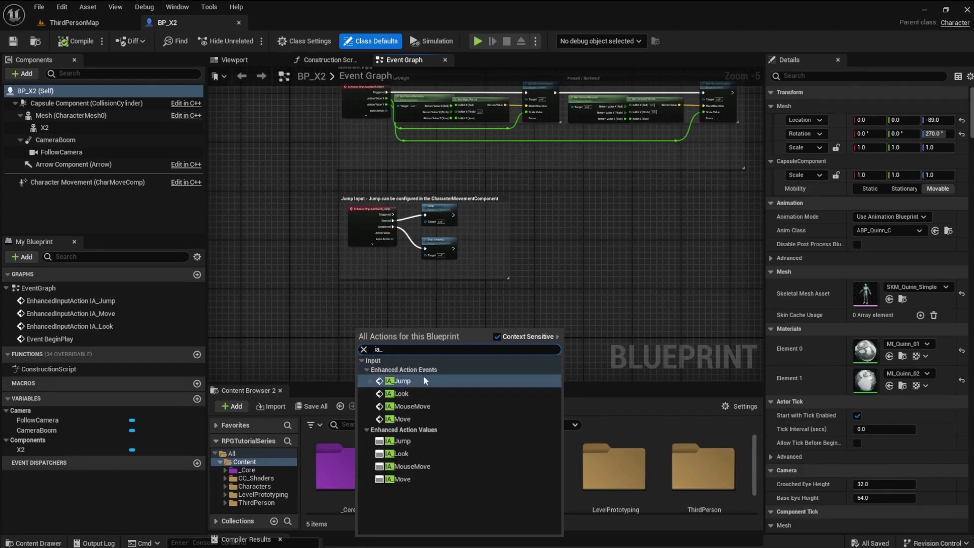
{"action": "left_click", "coordinate": [388, 409]}
Step: Split the Action Value pin of the IA_MouseMove event into separate X and Y pins
{"action": "scroll", "coordinate": [400, 405], "scroll_direction": "up", "scroll_amount": 4}
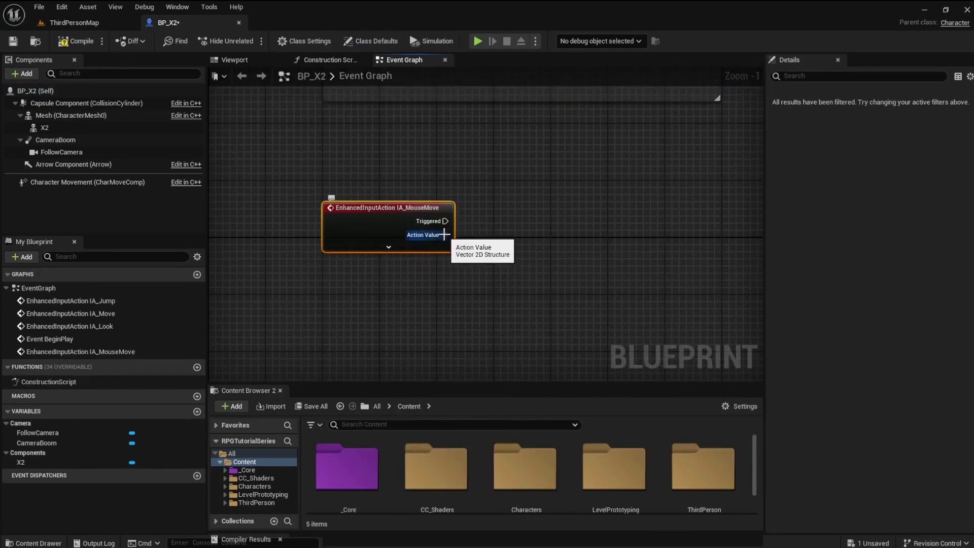
{"action": "right_click", "coordinate": [444, 236]}
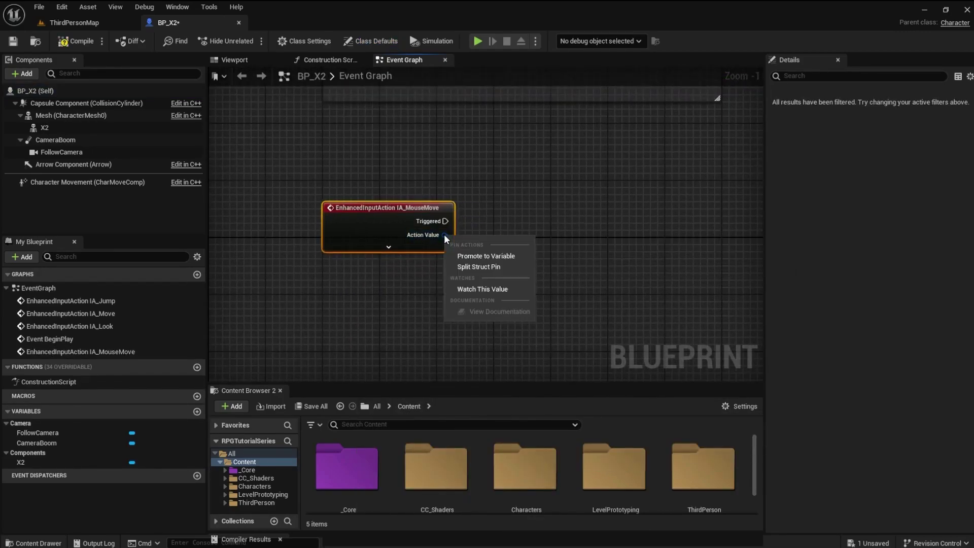
{"action": "left_click", "coordinate": [468, 267]}
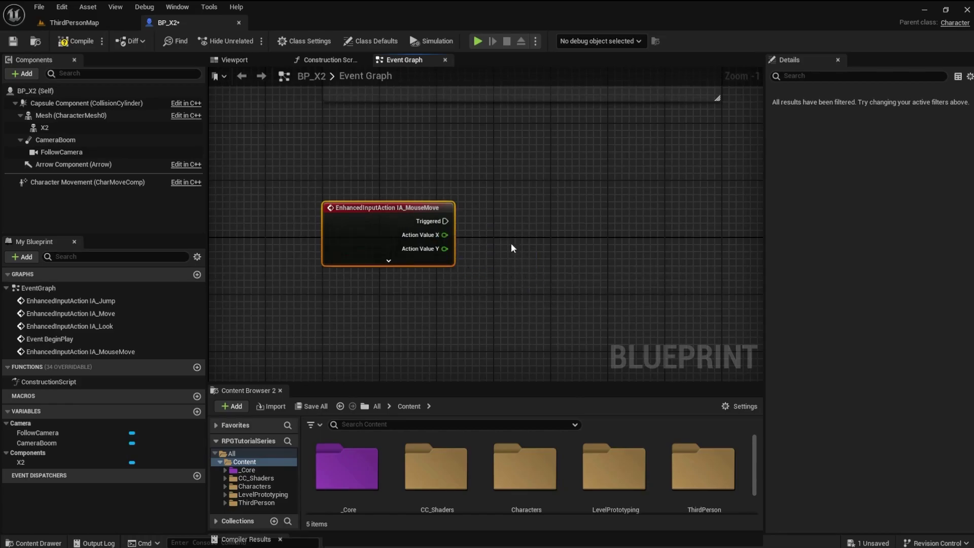
Step: Copy the Movement Input comment group without its IA_Move event and paste it beside the IA_MouseMove event
{"action": "right_click_drag", "start_coordinate": [510, 245], "coordinate": [439, 337]}
{"action": "right_click_drag", "start_coordinate": [311, 165], "coordinate": [212, 379]}
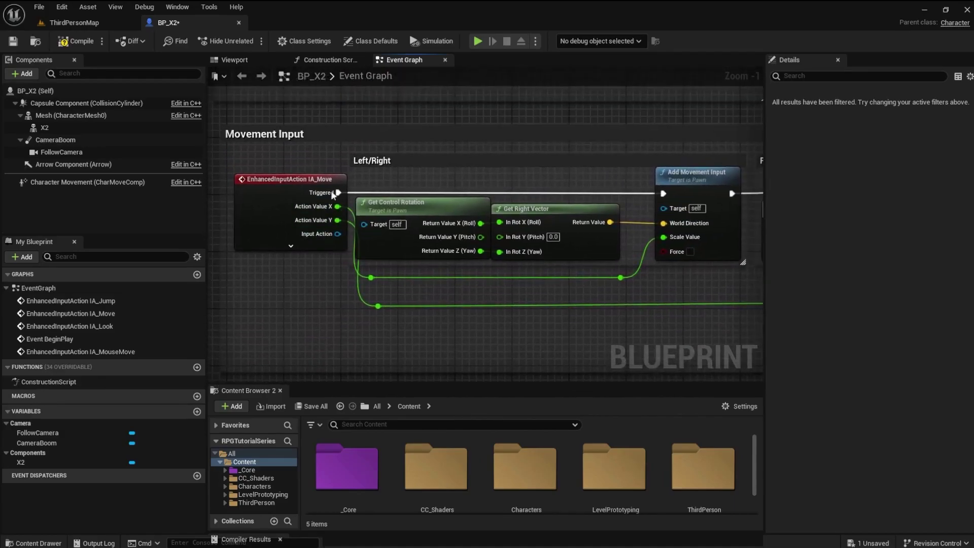
{"action": "left_click_drag", "start_coordinate": [355, 119], "coordinate": [527, 325]}
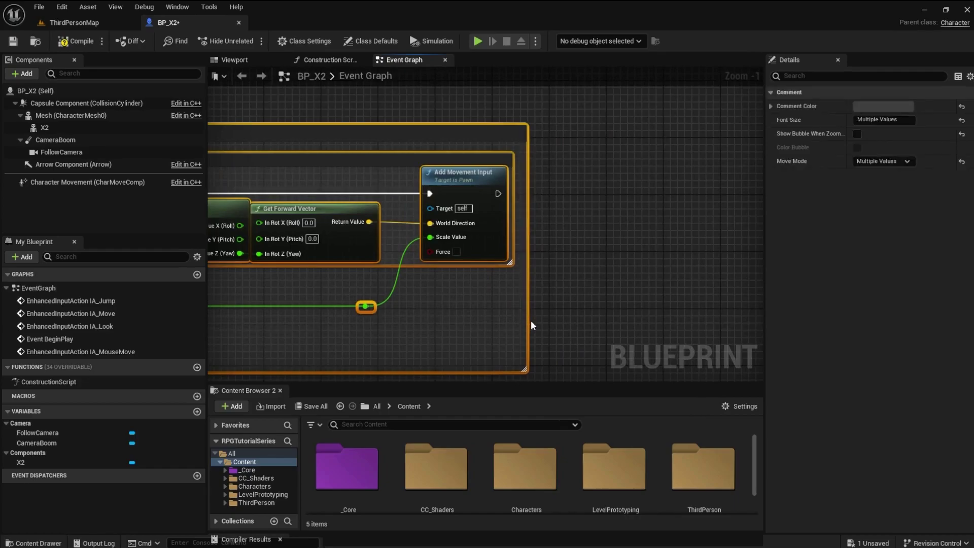
{"action": "right_click_drag", "start_coordinate": [522, 322], "coordinate": [726, 115]}
{"action": "right_click_drag", "start_coordinate": [406, 244], "coordinate": [694, 165]}
{"action": "left_click", "coordinate": [501, 199]}
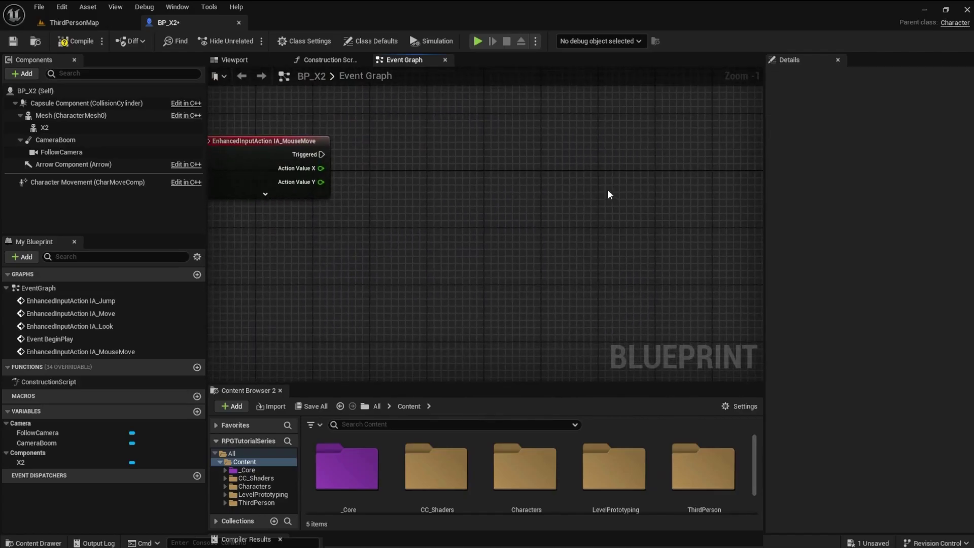
{"action": "right_click_drag", "start_coordinate": [501, 199], "coordinate": [392, 213]}
{"action": "key", "text": "ctrl+a"}
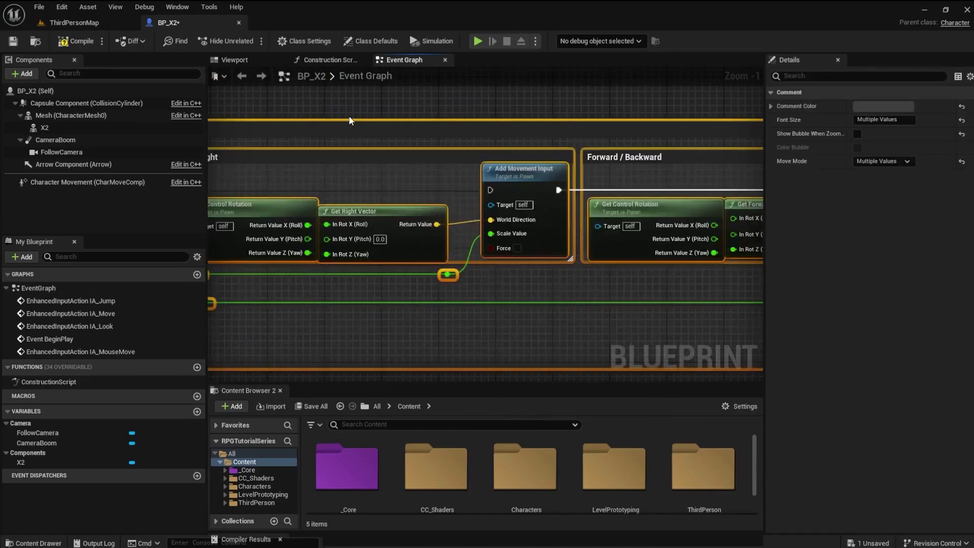
Step: Position the IA_MouseMove event before the pasted Left/Right group, and connect Action Value X and Y to the upper and lower reroute nodes
{"action": "right_click_drag", "start_coordinate": [338, 105], "coordinate": [631, 97]}
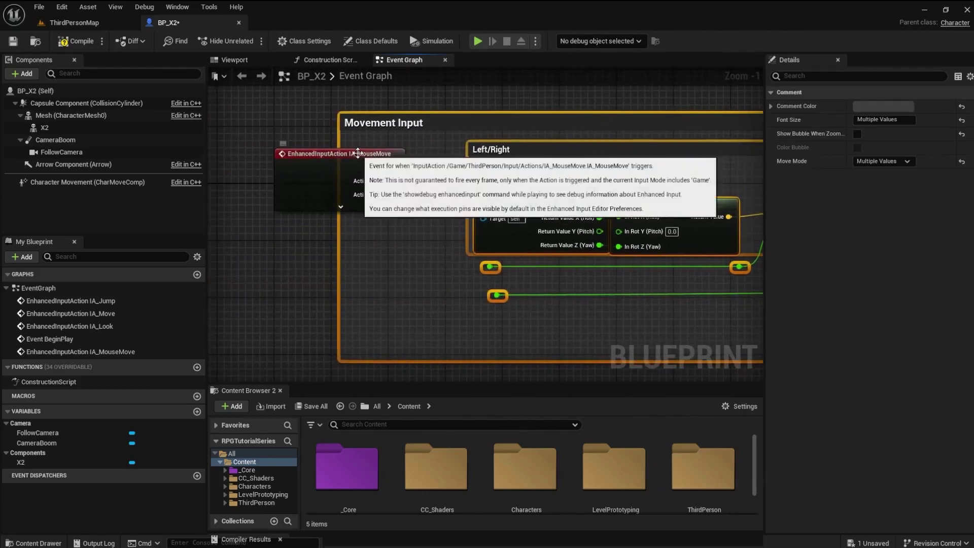
{"action": "left_click", "coordinate": [369, 180]}
{"action": "left_click_drag", "start_coordinate": [369, 180], "coordinate": [394, 158]}
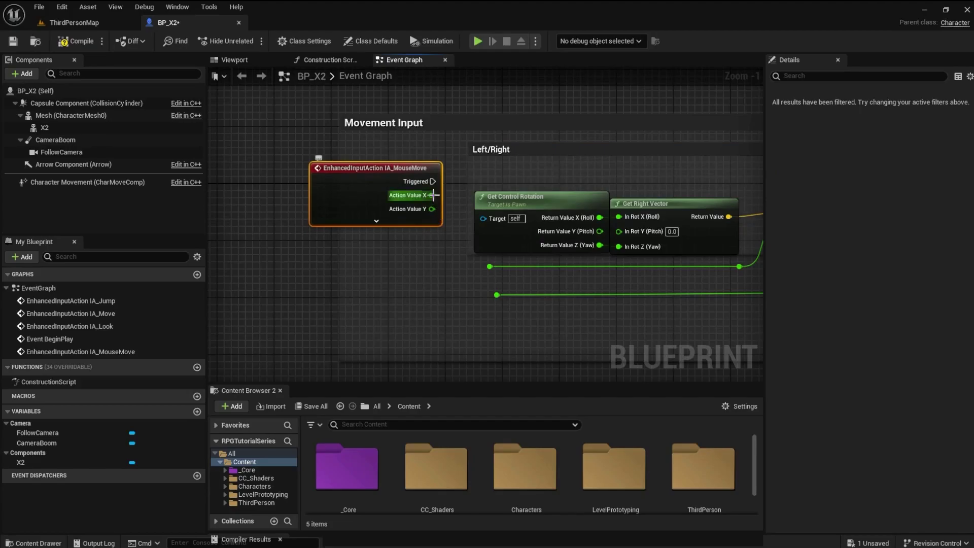
{"action": "left_click_drag", "start_coordinate": [430, 194], "coordinate": [449, 220]}
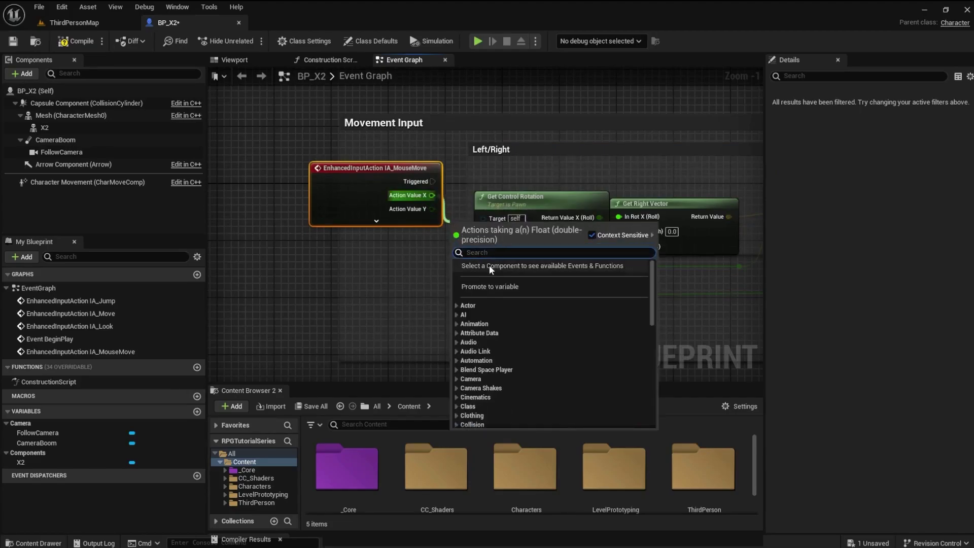
{"action": "left_click", "coordinate": [351, 261]}
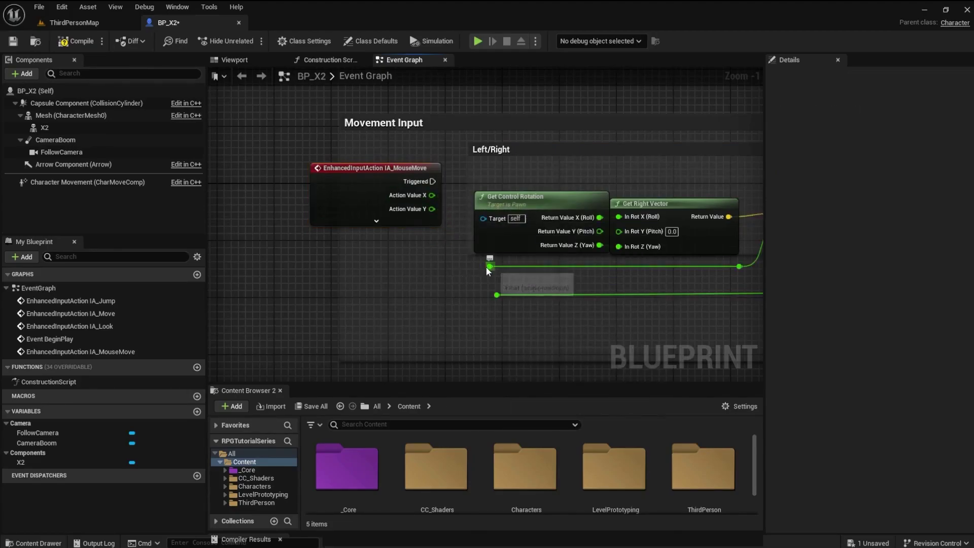
{"action": "left_click_drag", "start_coordinate": [486, 264], "coordinate": [432, 196]}
{"action": "left_click_drag", "start_coordinate": [489, 298], "coordinate": [431, 208]}
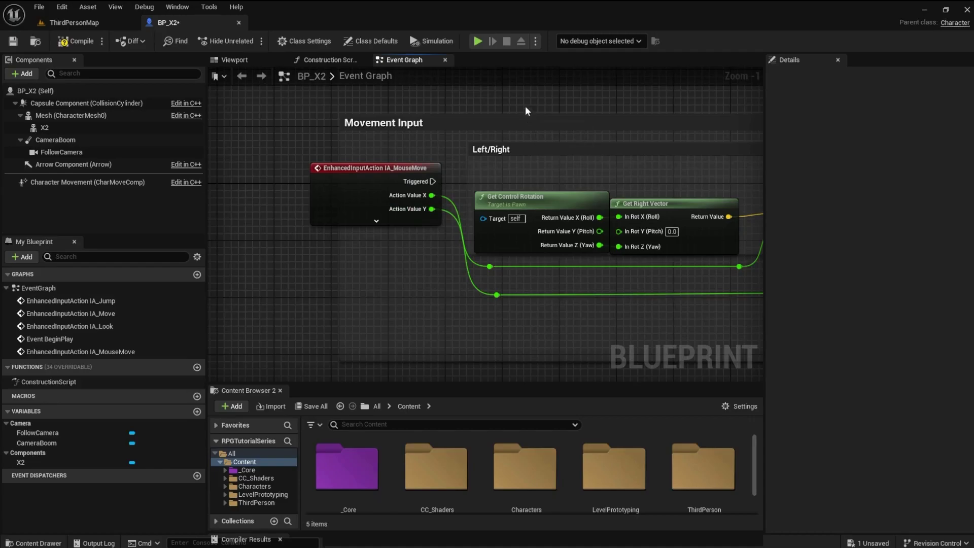
Step: Connect IA_MouseMove's Triggered pin to the Left/Right Add Movement Input node and save BP_X2
{"action": "right_click_drag", "start_coordinate": [523, 102], "coordinate": [396, 134]}
{"action": "left_click_drag", "start_coordinate": [315, 214], "coordinate": [660, 215]}
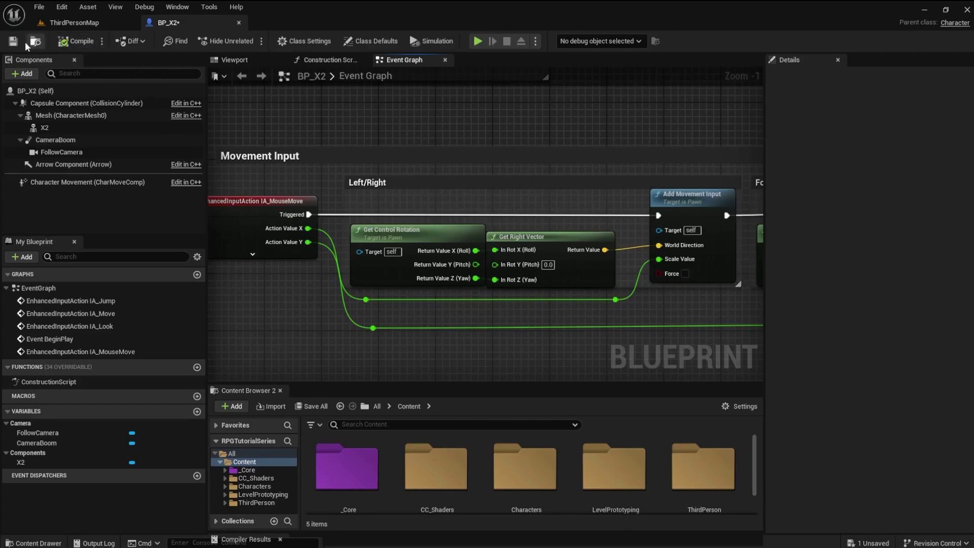
{"action": "left_click", "coordinate": [13, 41]}
Step: Return to ThirdPersonMap and enlarge the level viewport in height and width
{"action": "left_click", "coordinate": [77, 23]}
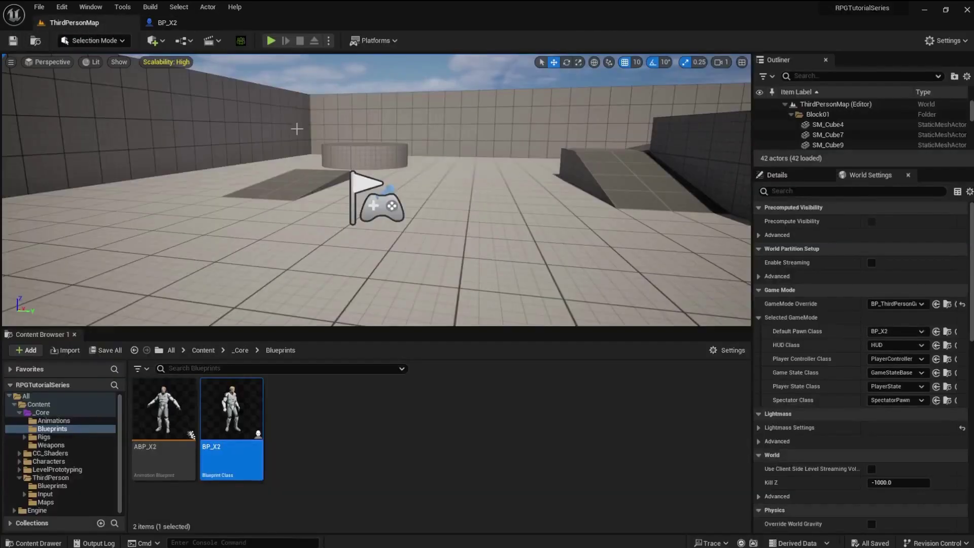
{"action": "left_click_drag", "start_coordinate": [368, 327], "coordinate": [376, 456]}
{"action": "left_click_drag", "start_coordinate": [753, 254], "coordinate": [833, 253]}
Step: Play the level and run the X2 character around the map to test its movement
{"action": "left_click", "coordinate": [271, 41]}
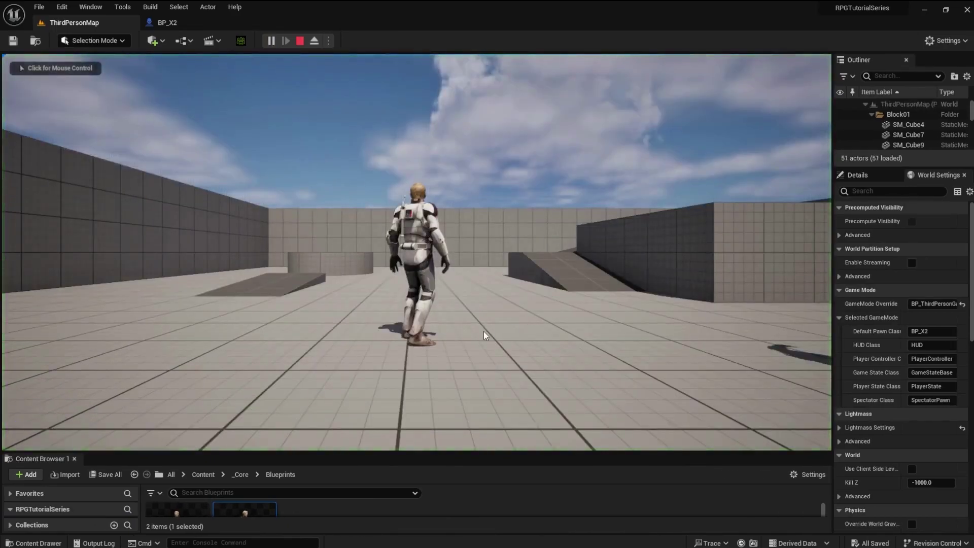
{"action": "left_click", "coordinate": [540, 315]}
{"action": "key", "text": "w"}
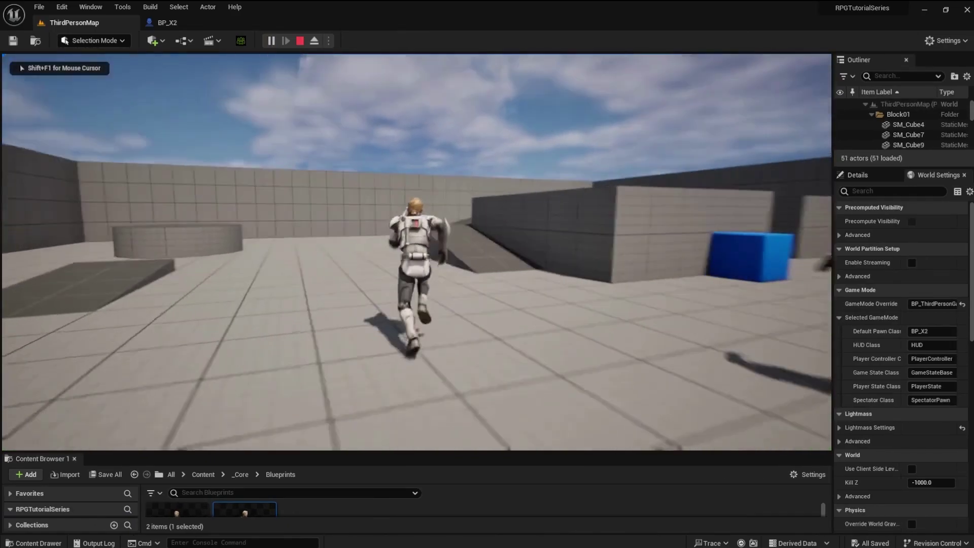
{"action": "key", "text": "w"}
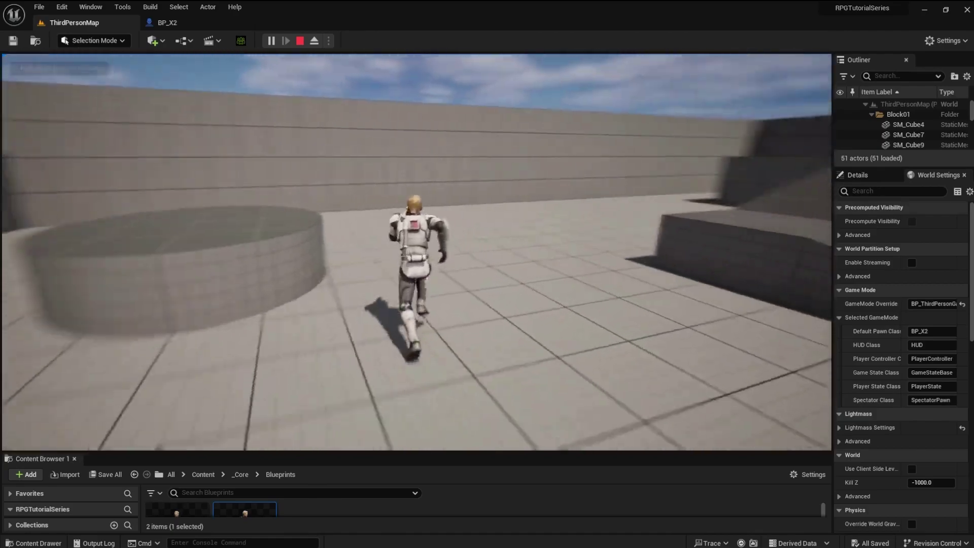
{"action": "key", "text": "w"}
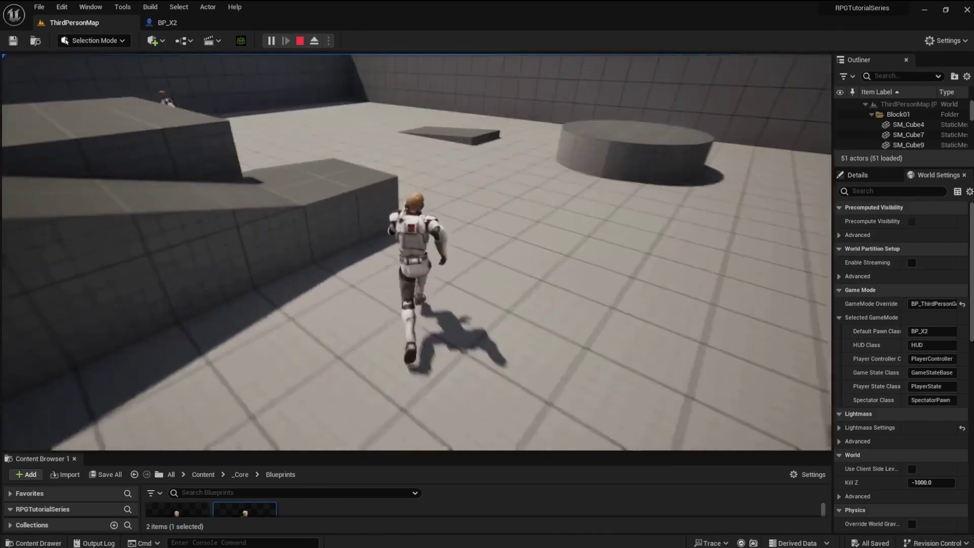